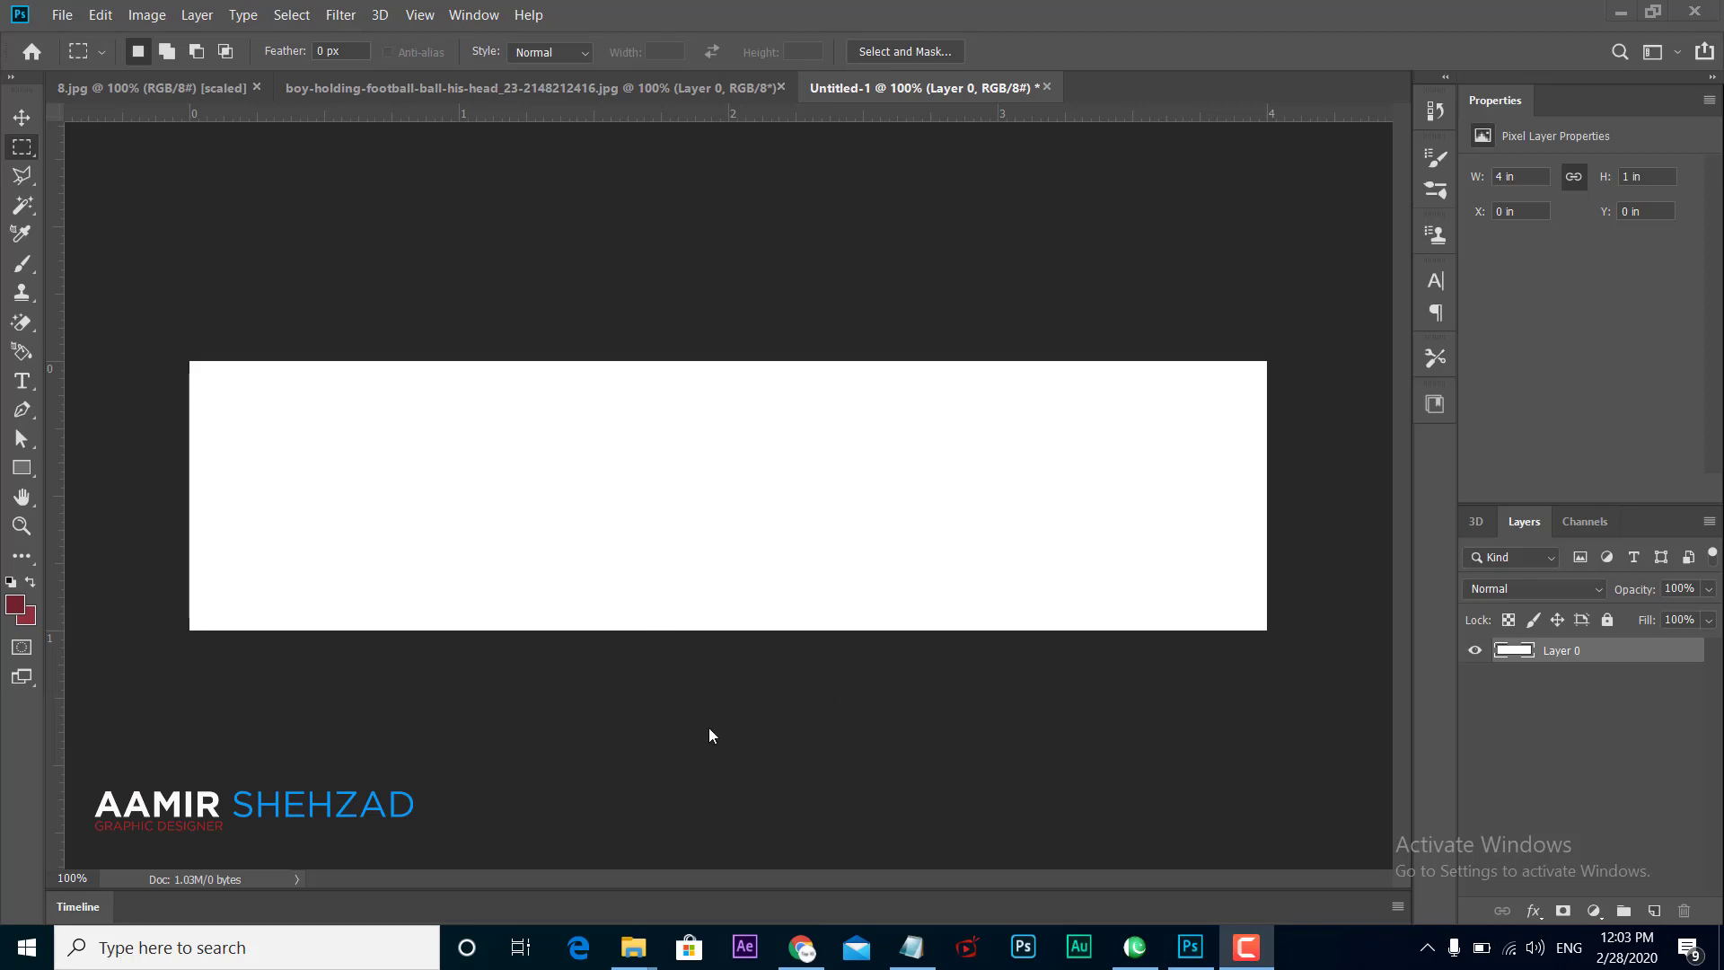
# Step: Look over the lens-flare and boy photos, then return to the blank banner document
pyautogui.click(166, 88)
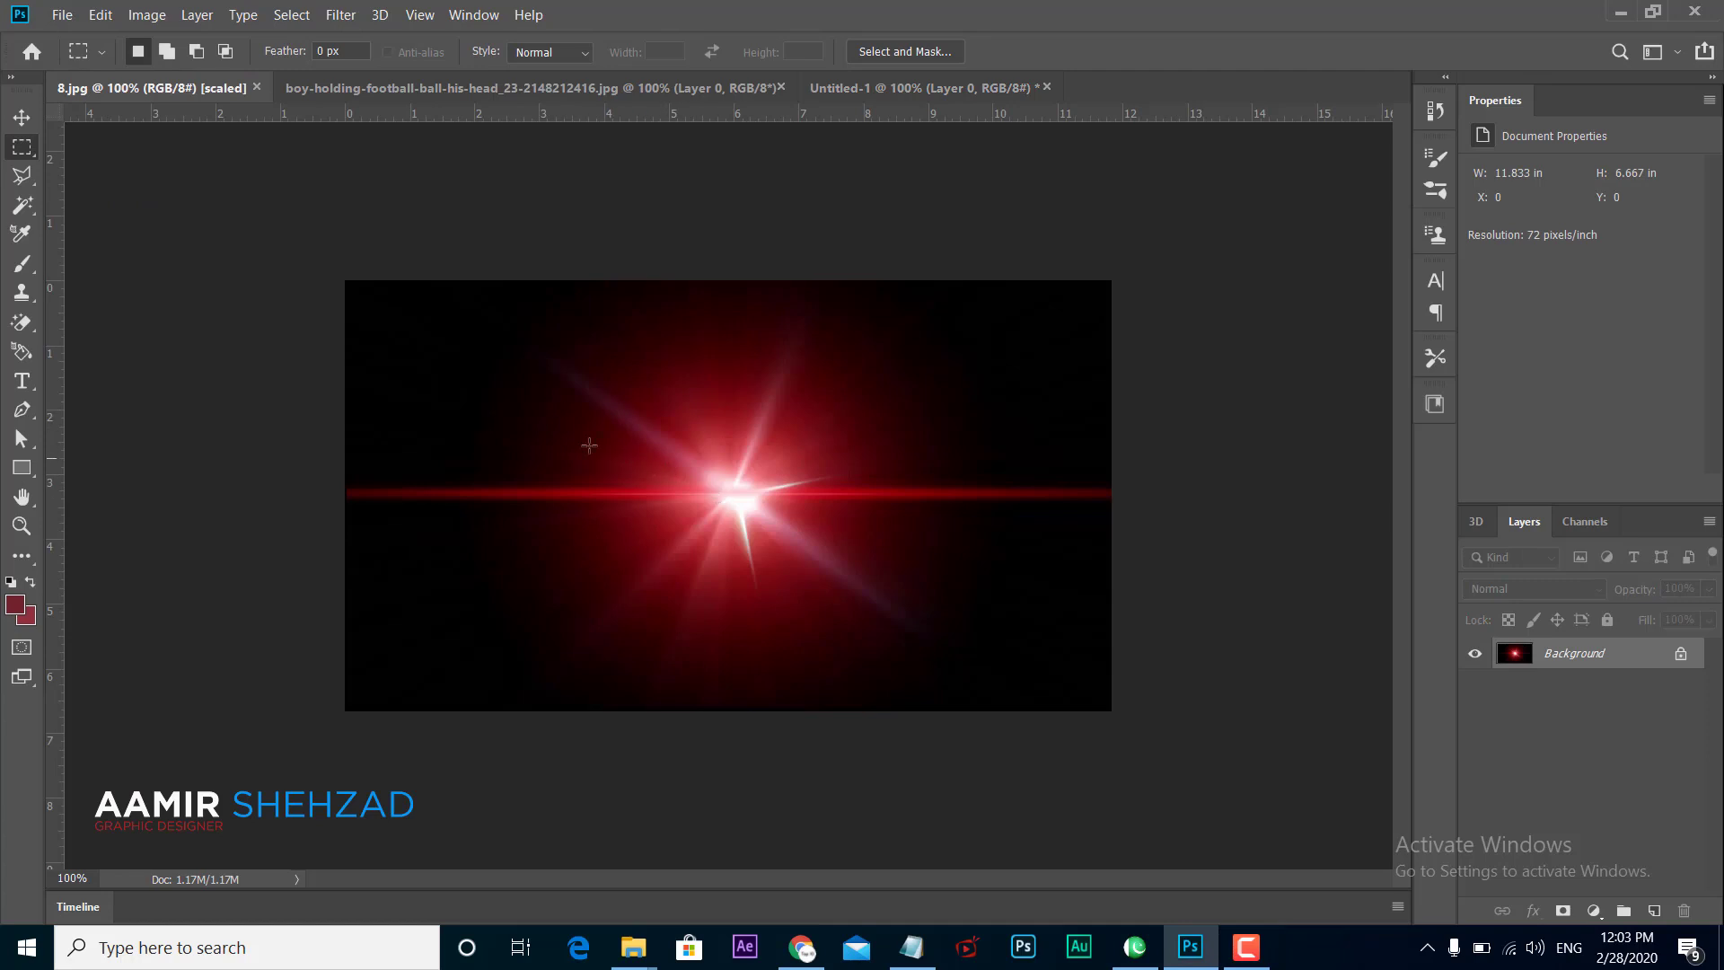
pyautogui.click(530, 87)
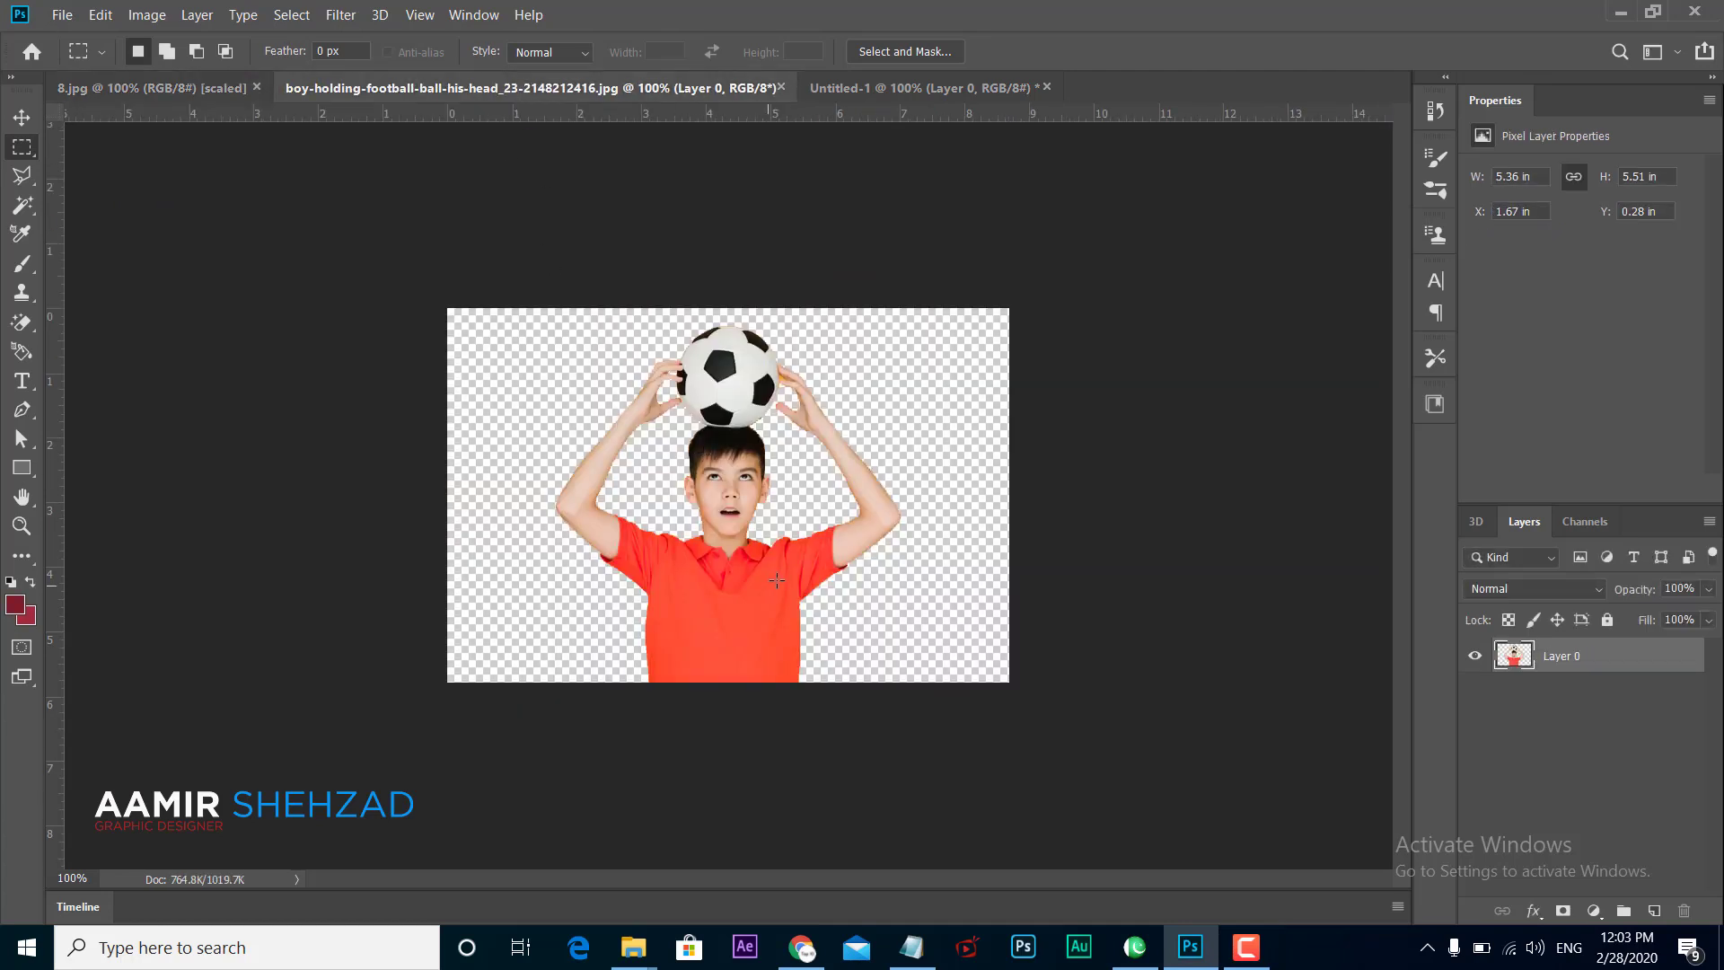
pyautogui.click(875, 87)
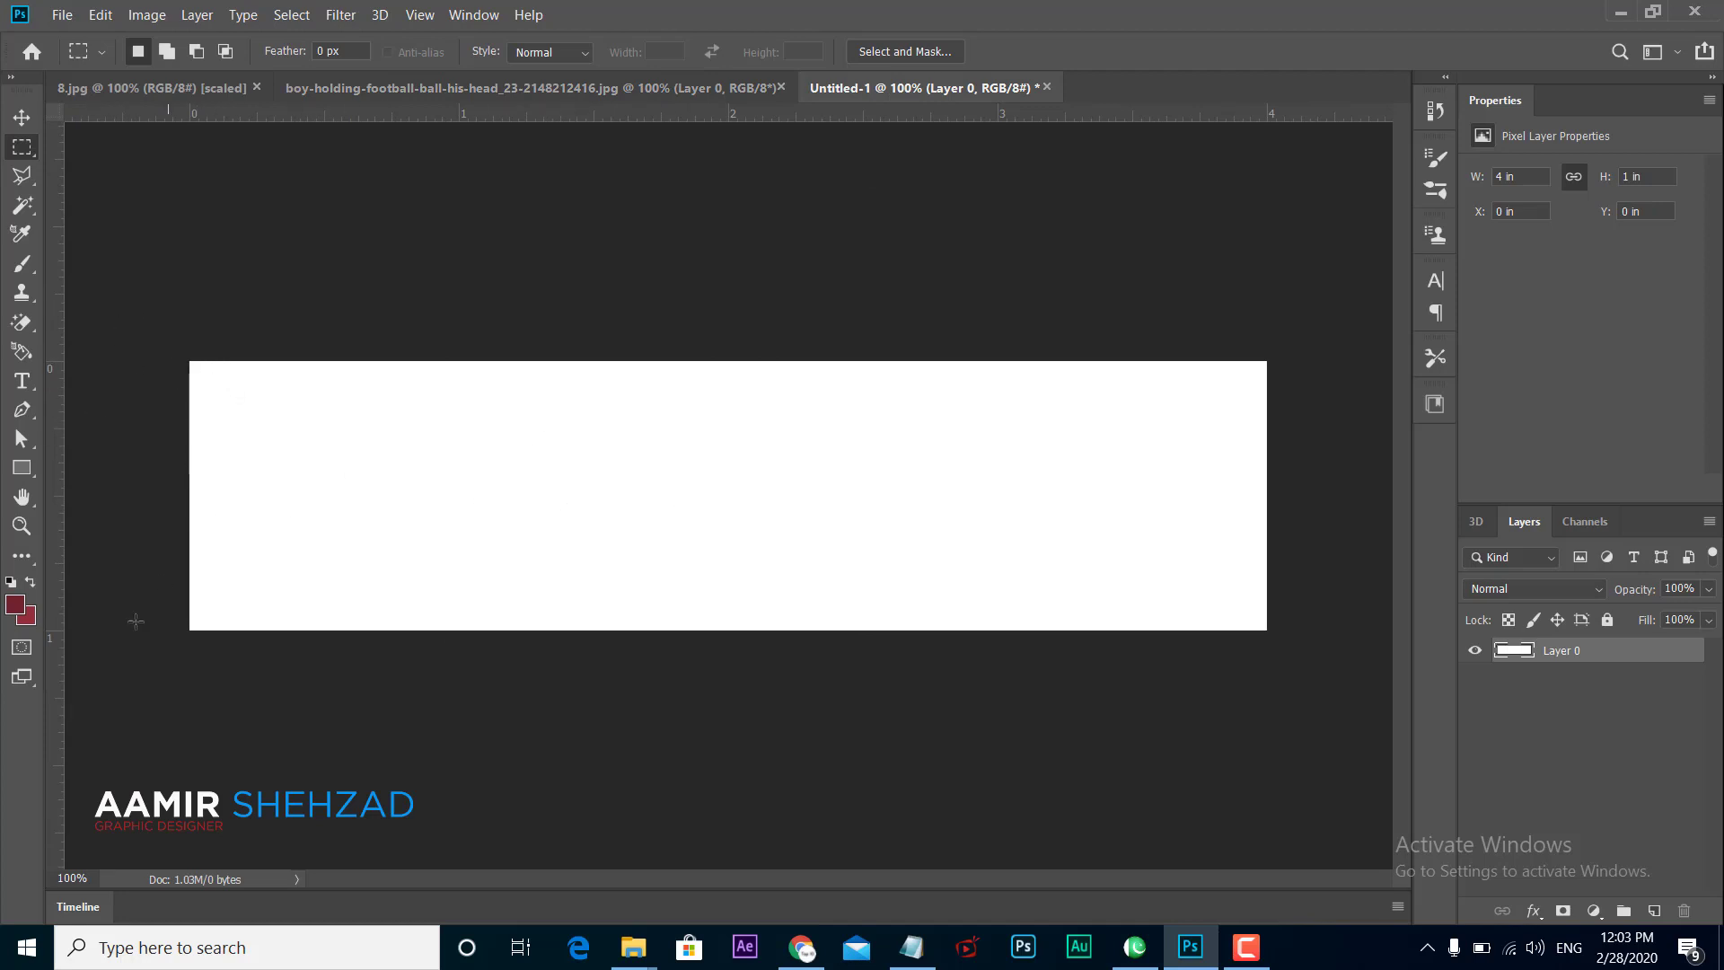
# Step: Set the foreground colour to #71242e and the background colour to #92303a
pyautogui.click(14, 604)
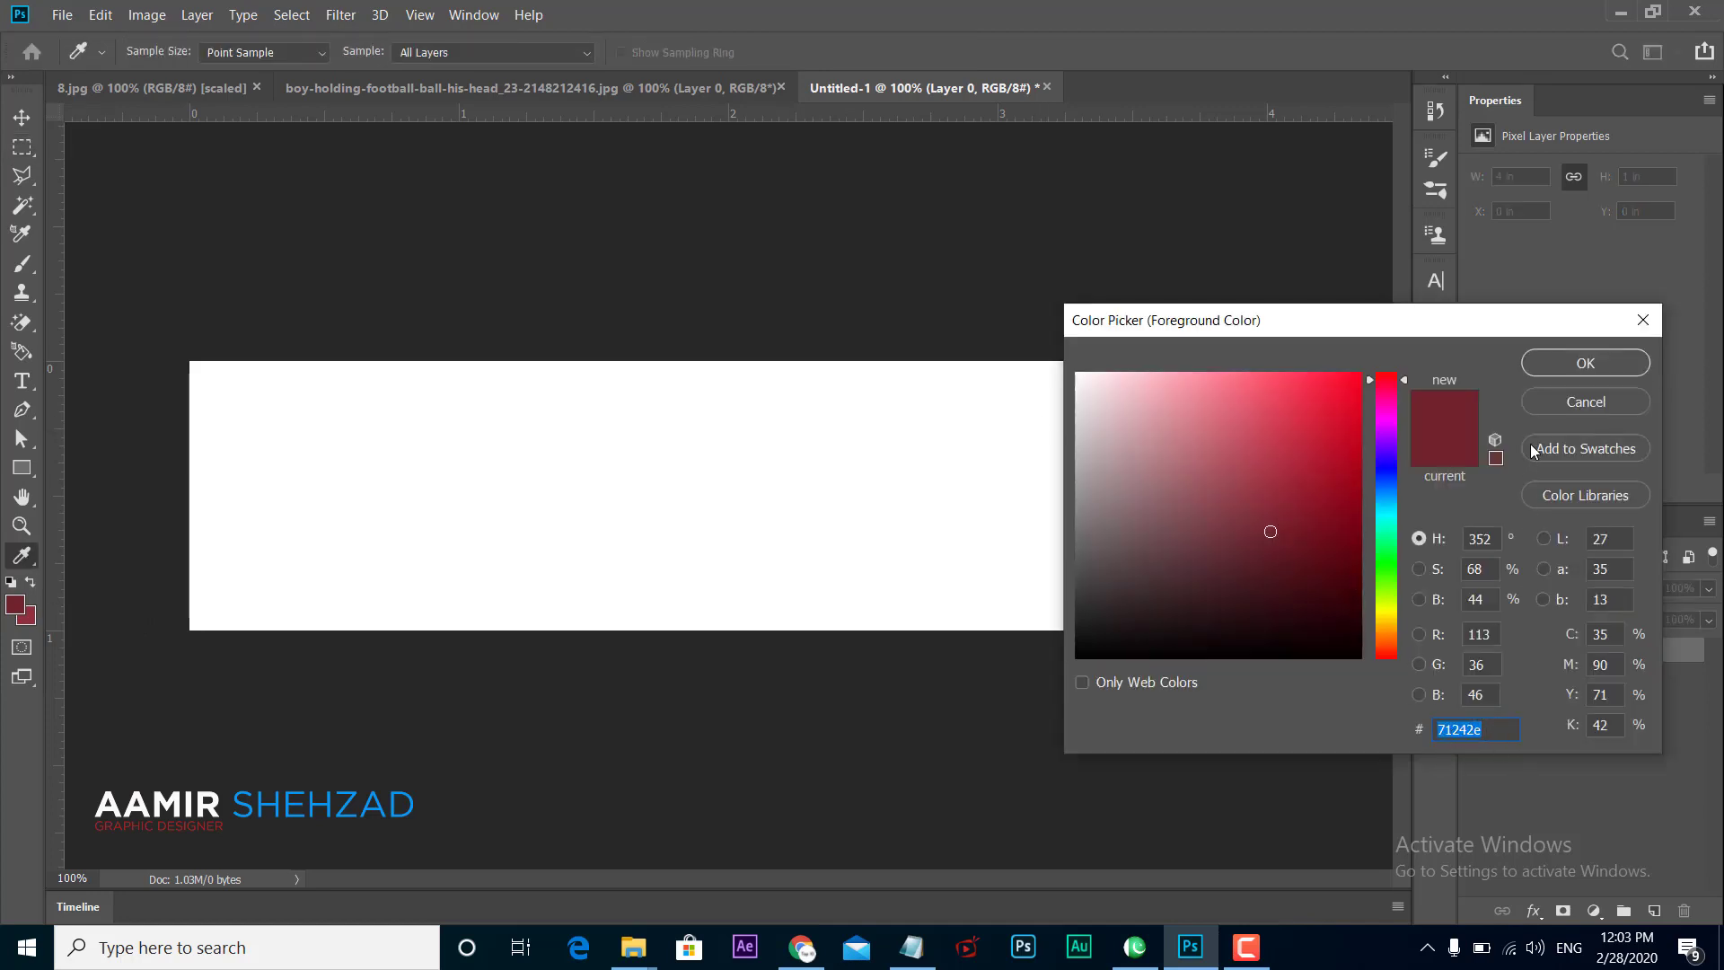
pyautogui.click(1557, 405)
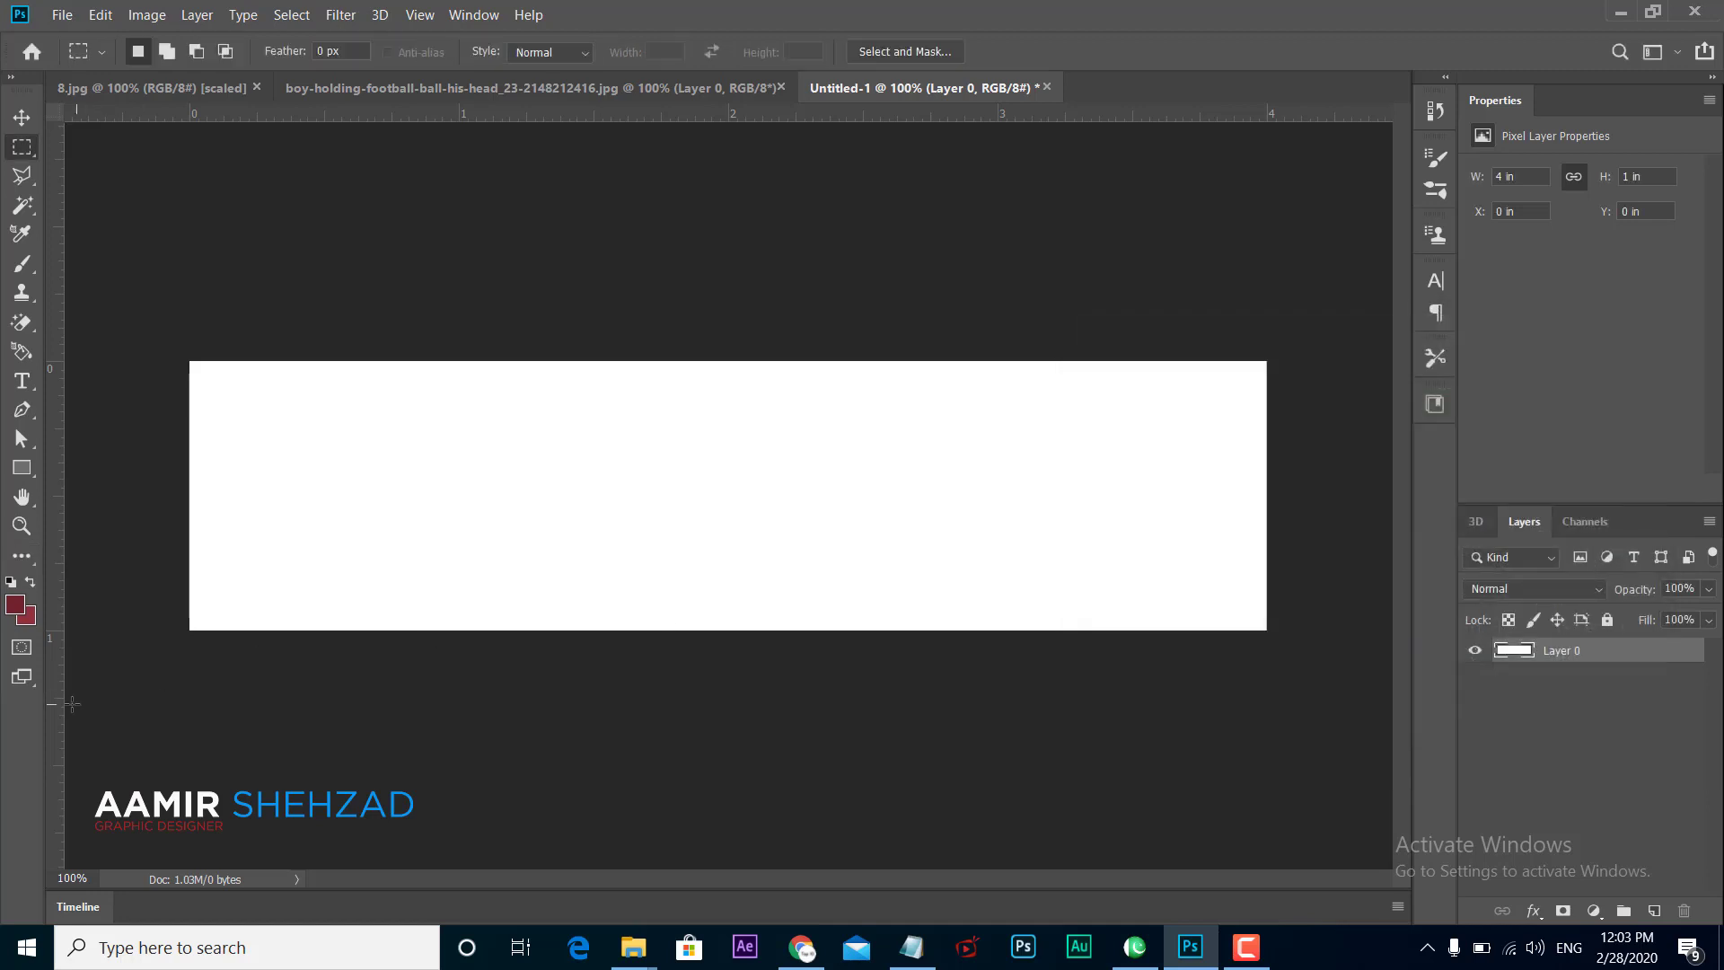
pyautogui.click(36, 618)
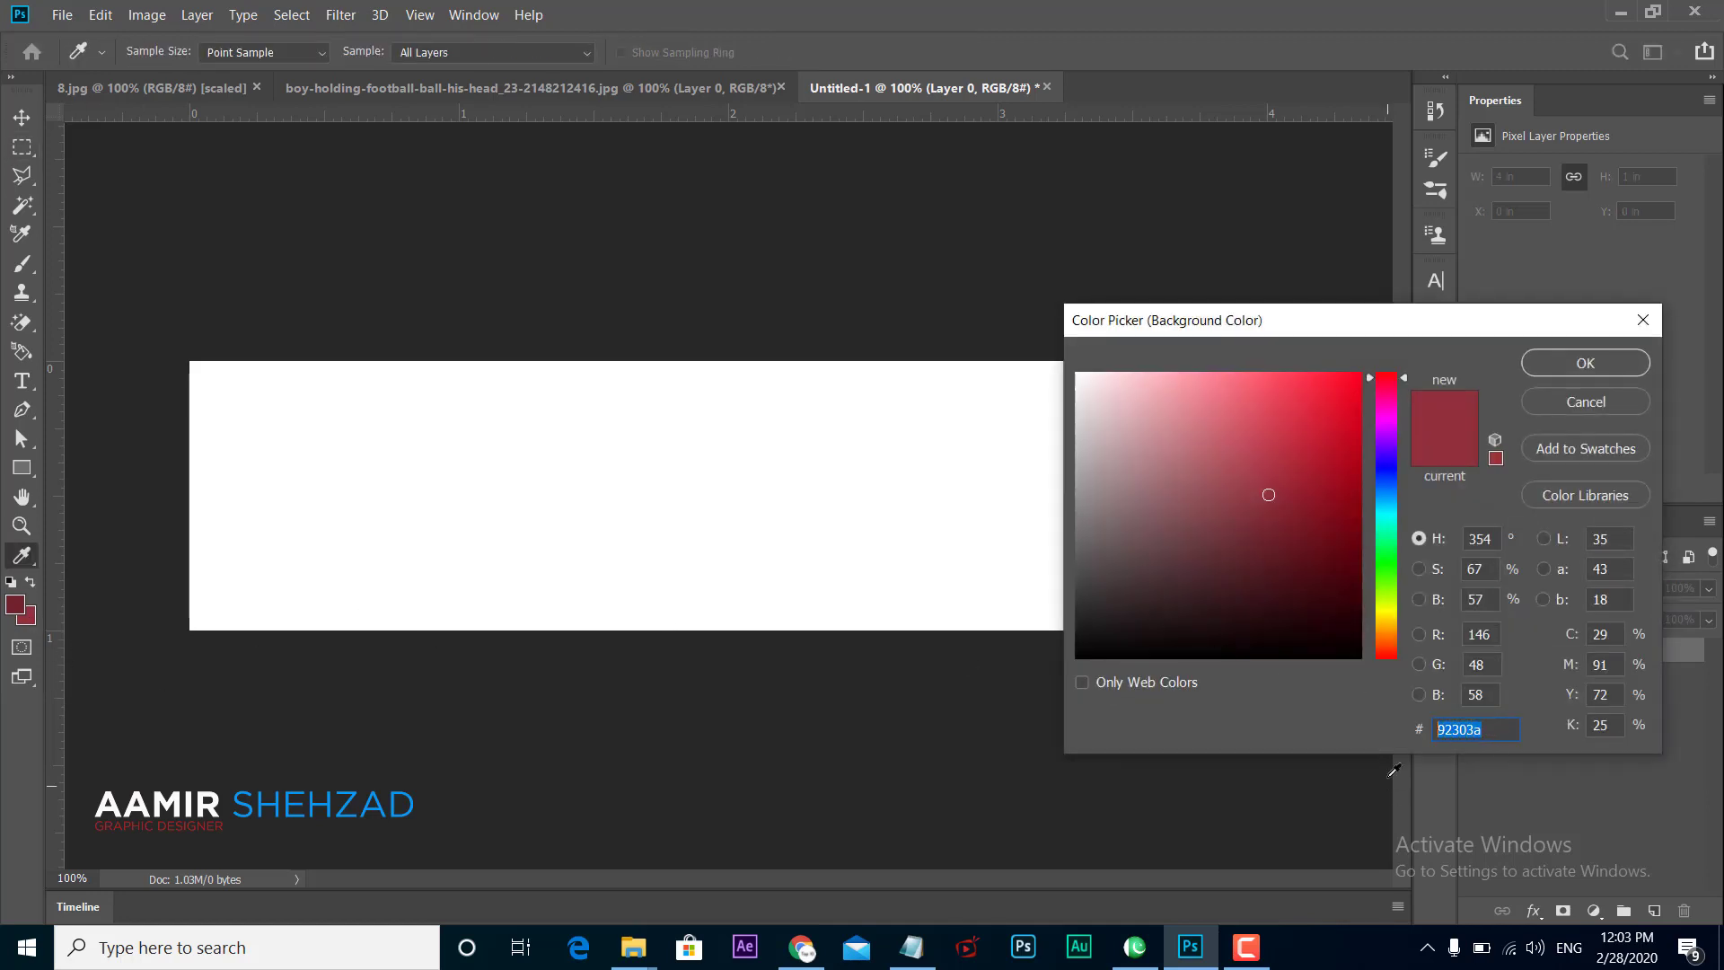
pyautogui.click(1570, 408)
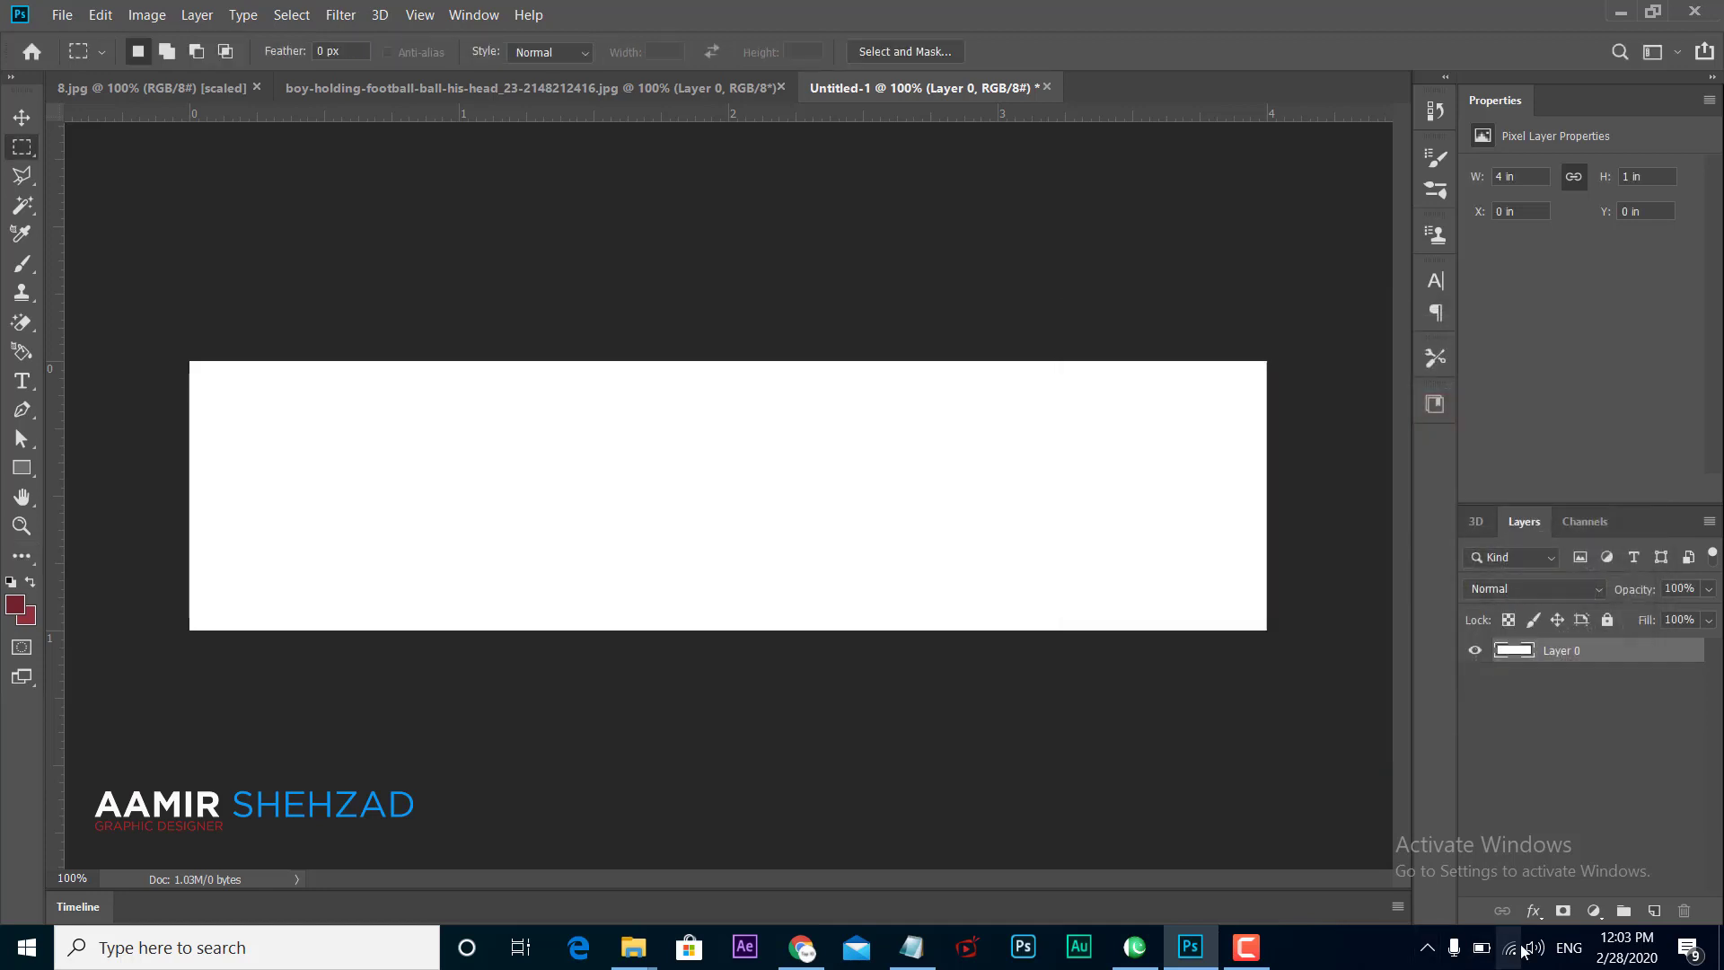
pyautogui.click(1534, 910)
# Step: Apply a dark-red Gradient Overlay effect to the banner layer
pyautogui.click(1566, 834)
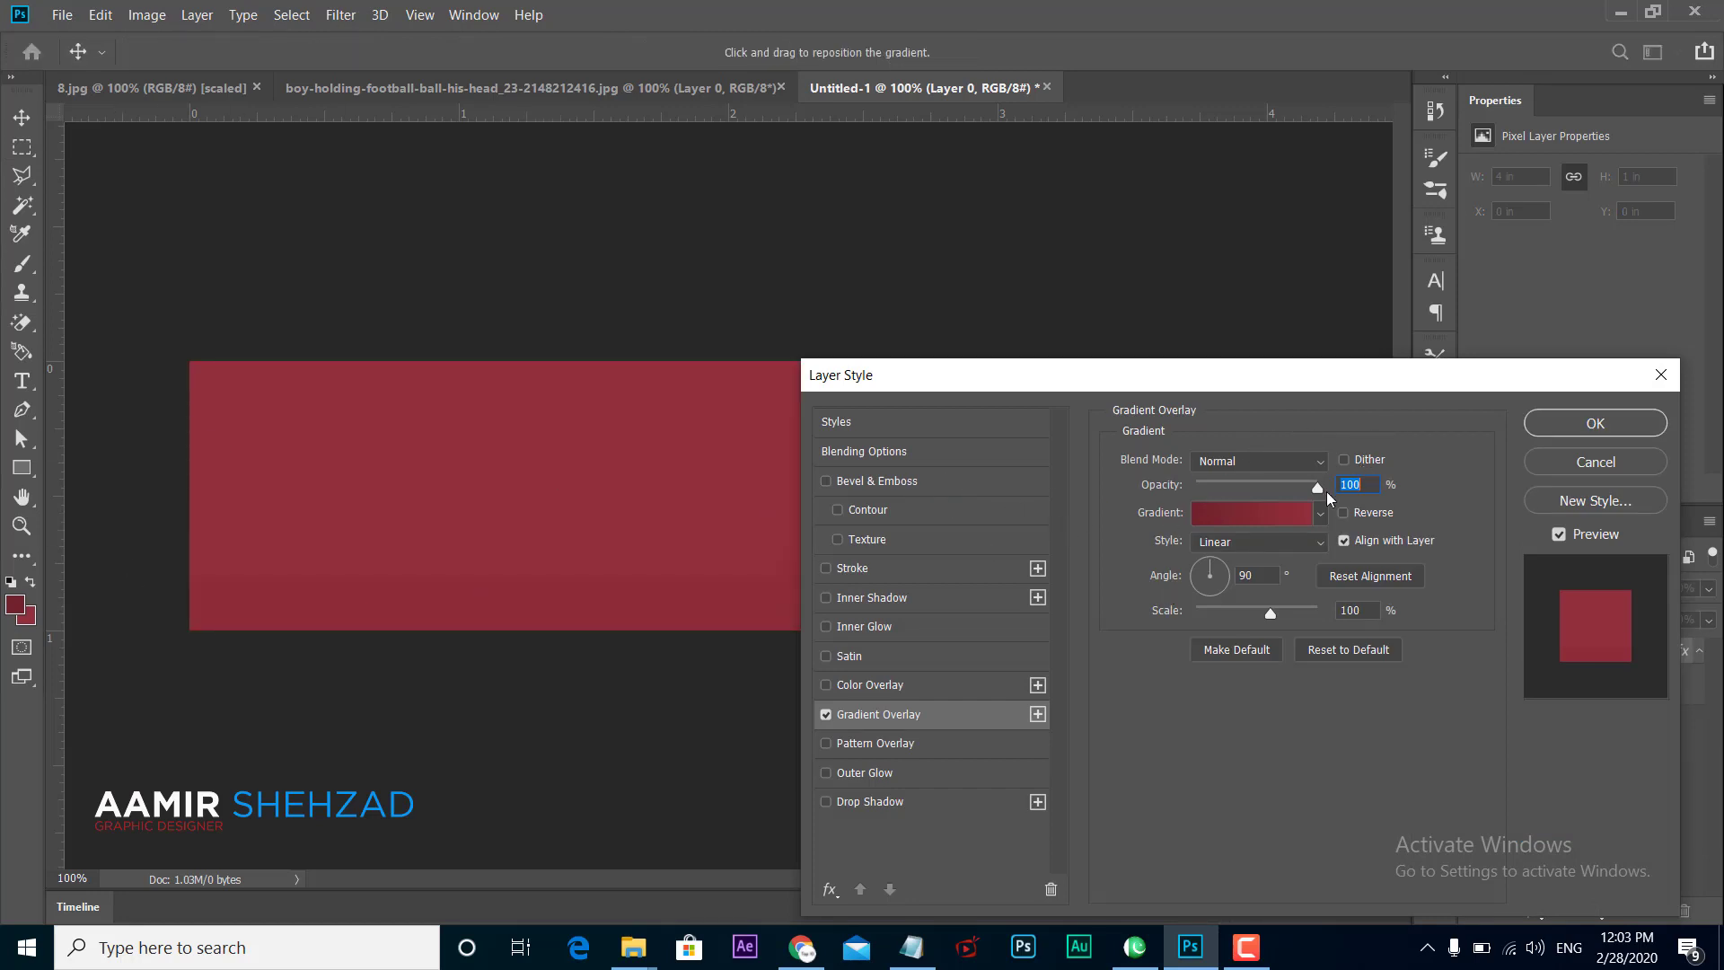
pyautogui.click(1544, 431)
pyautogui.press('m')
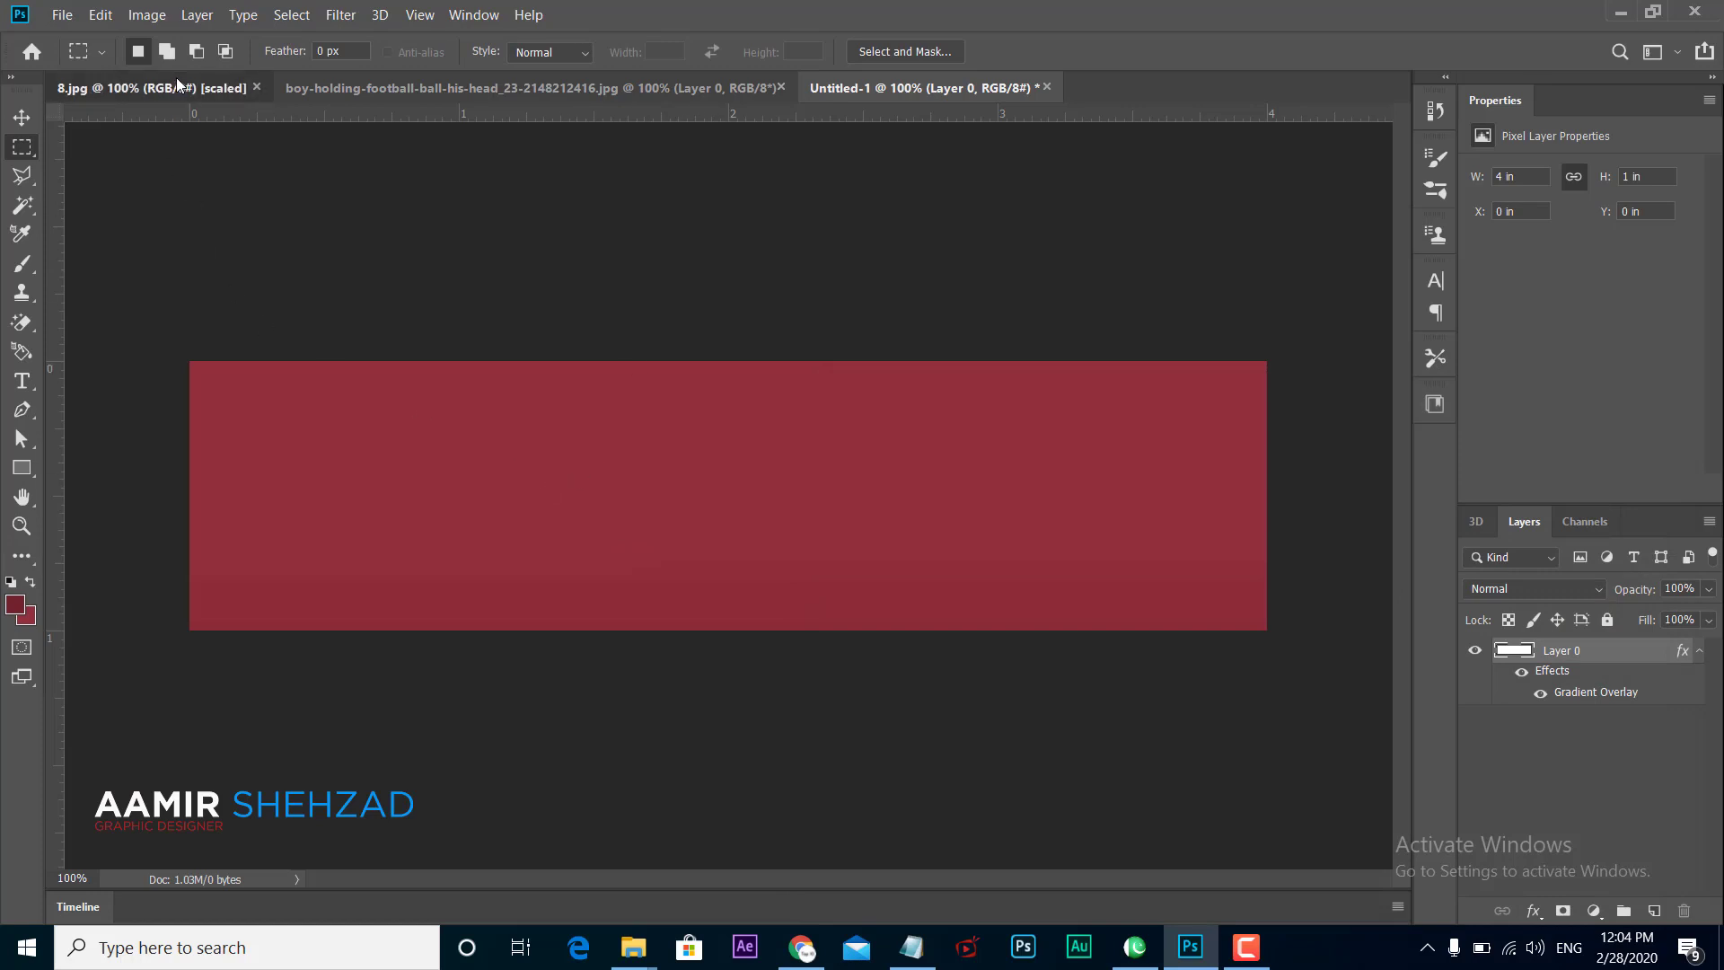
pyautogui.click(151, 87)
# Step: Drag the lens flare into the banner and scale it to about 29% at the top-left
pyautogui.click(20, 121)
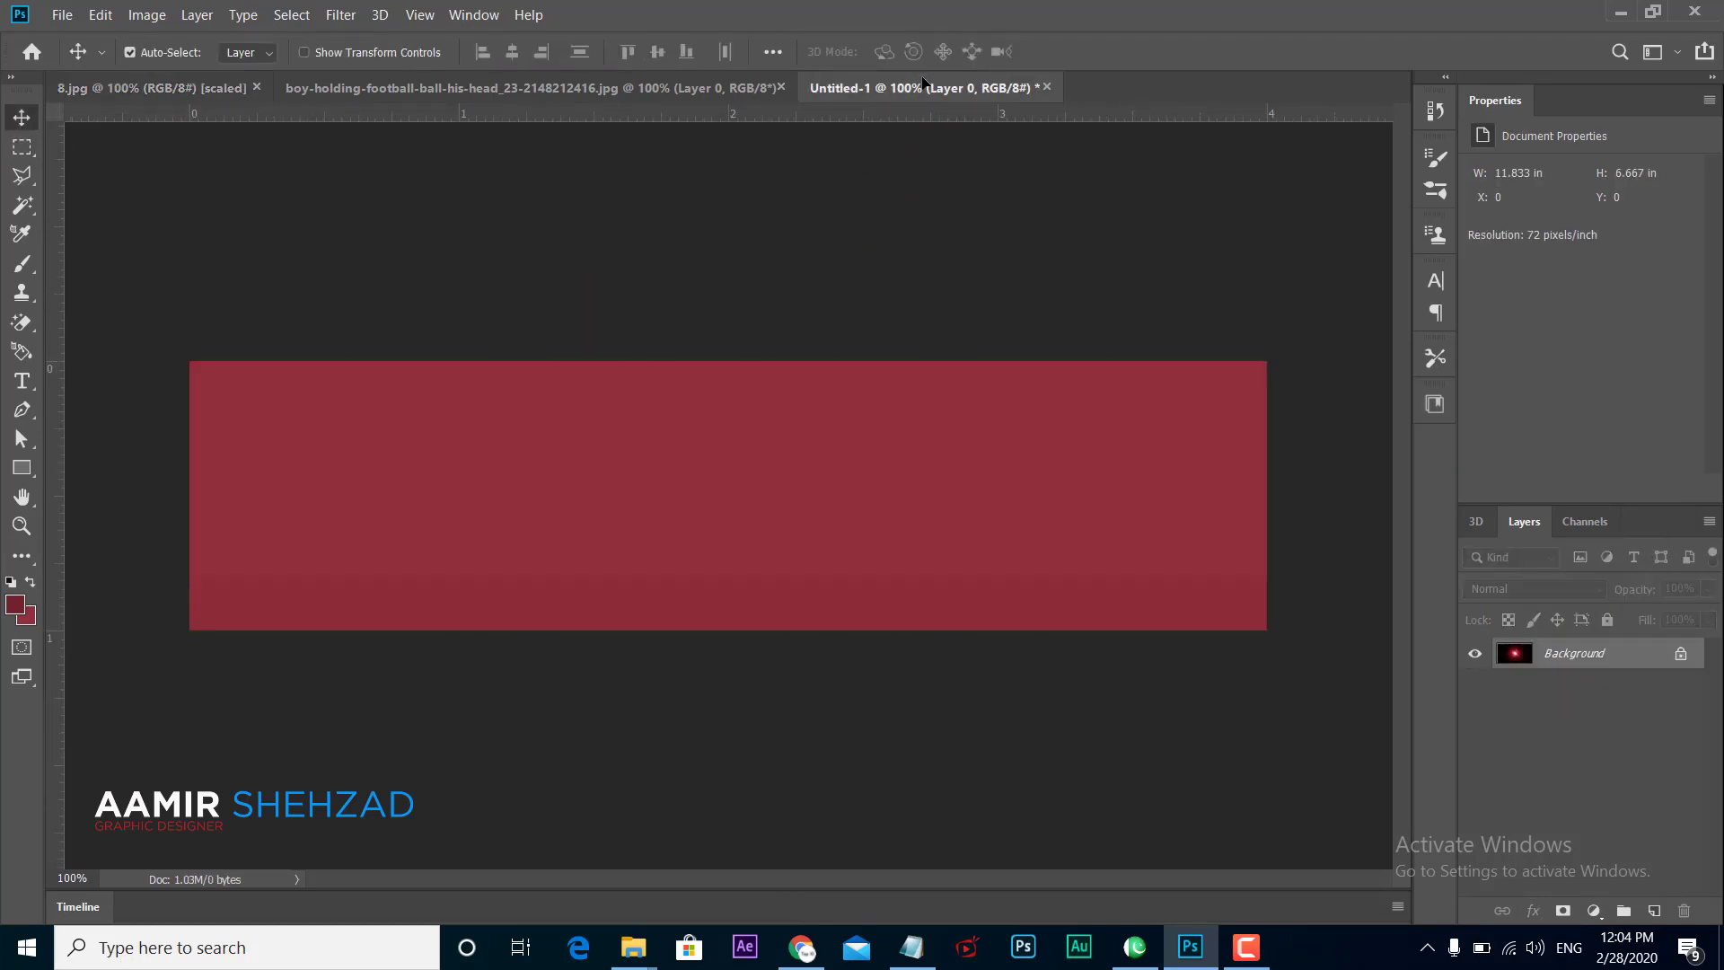
pyautogui.moveTo(922, 79); pyautogui.dragTo(601, 525)
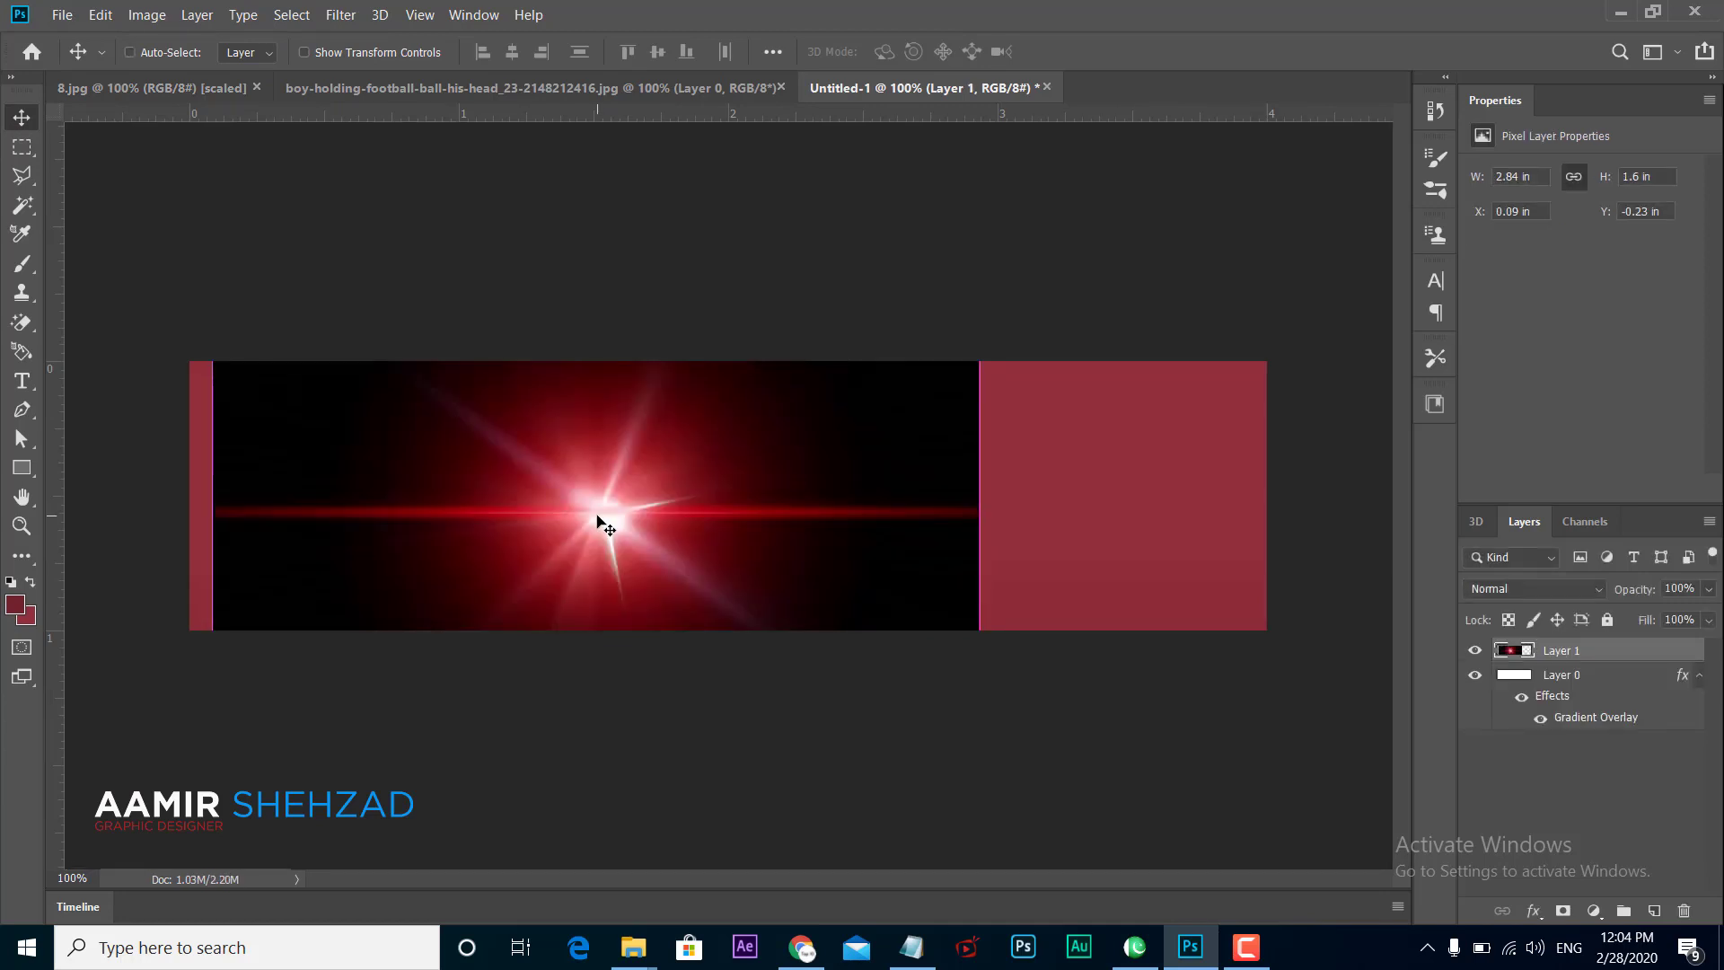
pyautogui.hotkey('ctrl', 't')
pyautogui.click(465, 51)
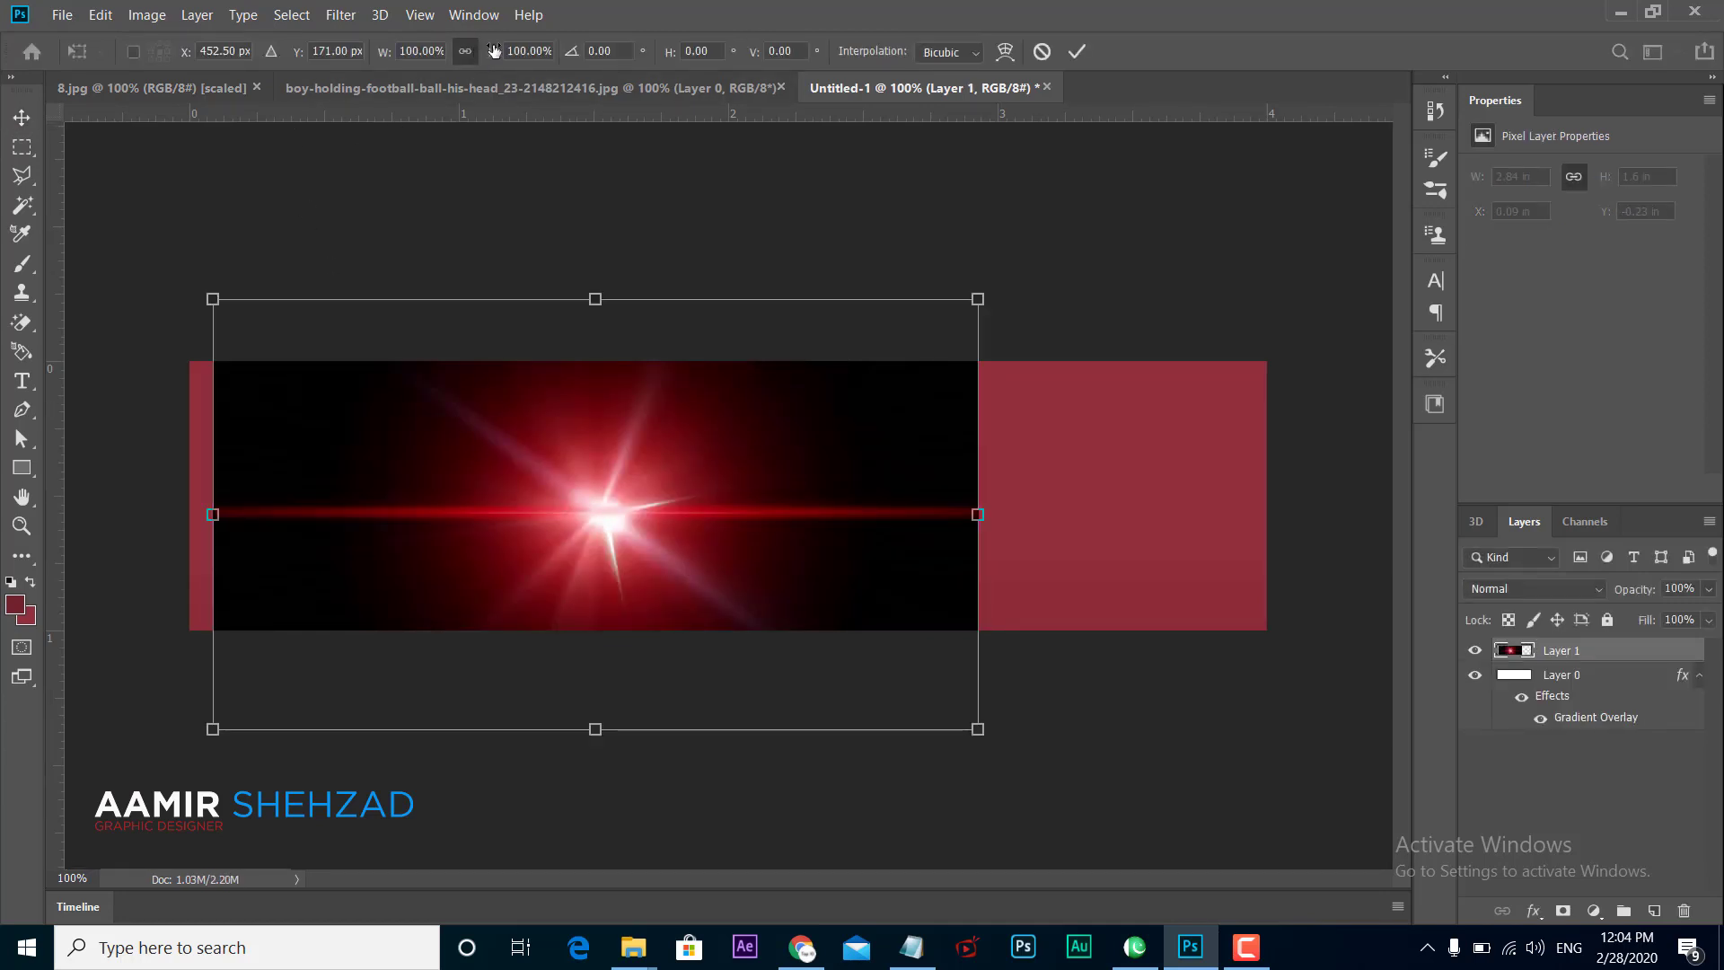
pyautogui.moveTo(449, 54); pyautogui.dragTo(412, 61)
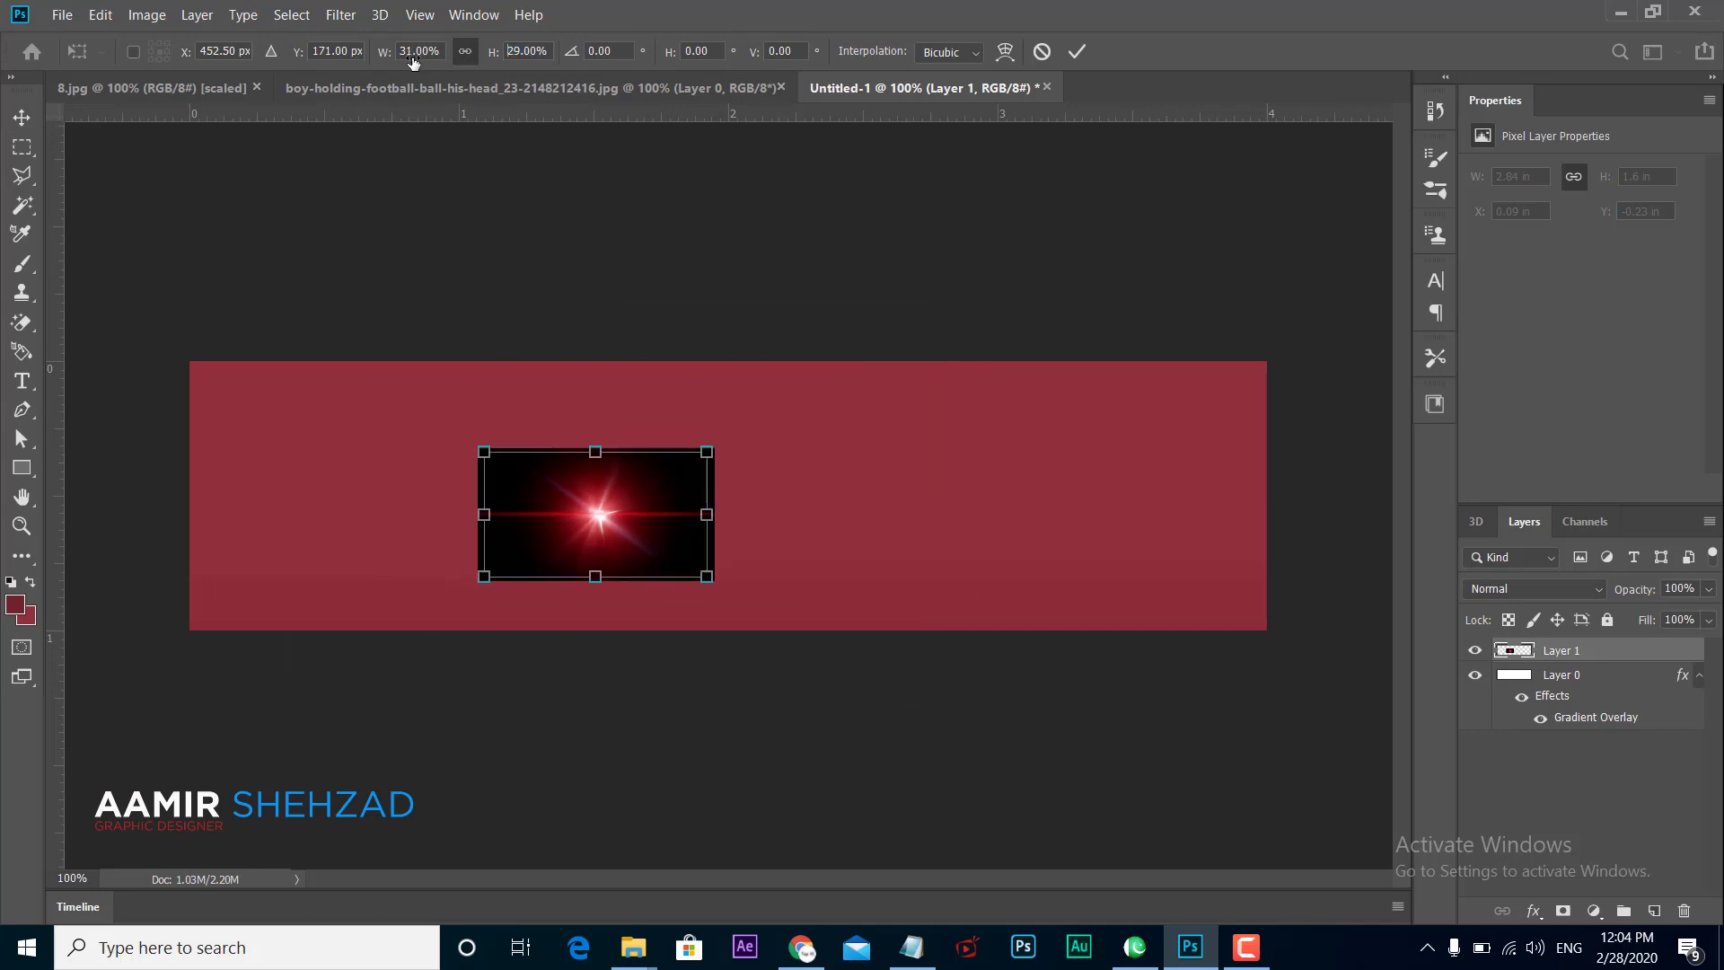
pyautogui.moveTo(598, 534); pyautogui.dragTo(403, 421)
pyautogui.press('Return')
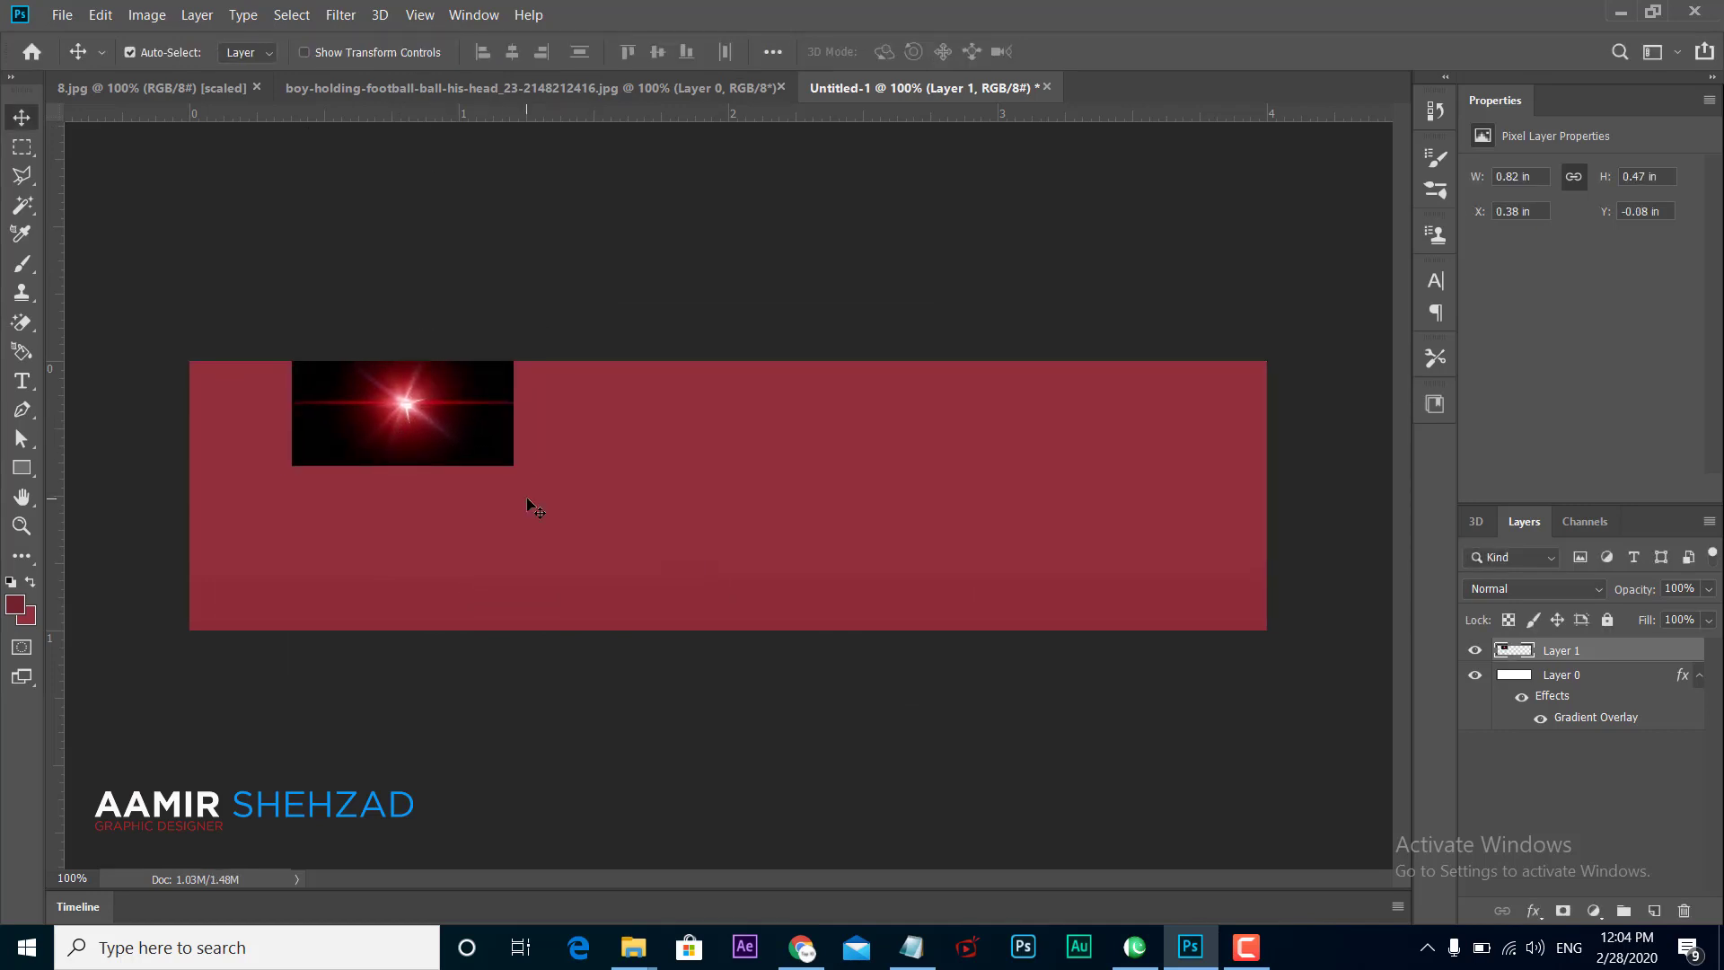
# Step: Blend the flare layer with Screen mode at 53% opacity
pyautogui.click(1553, 588)
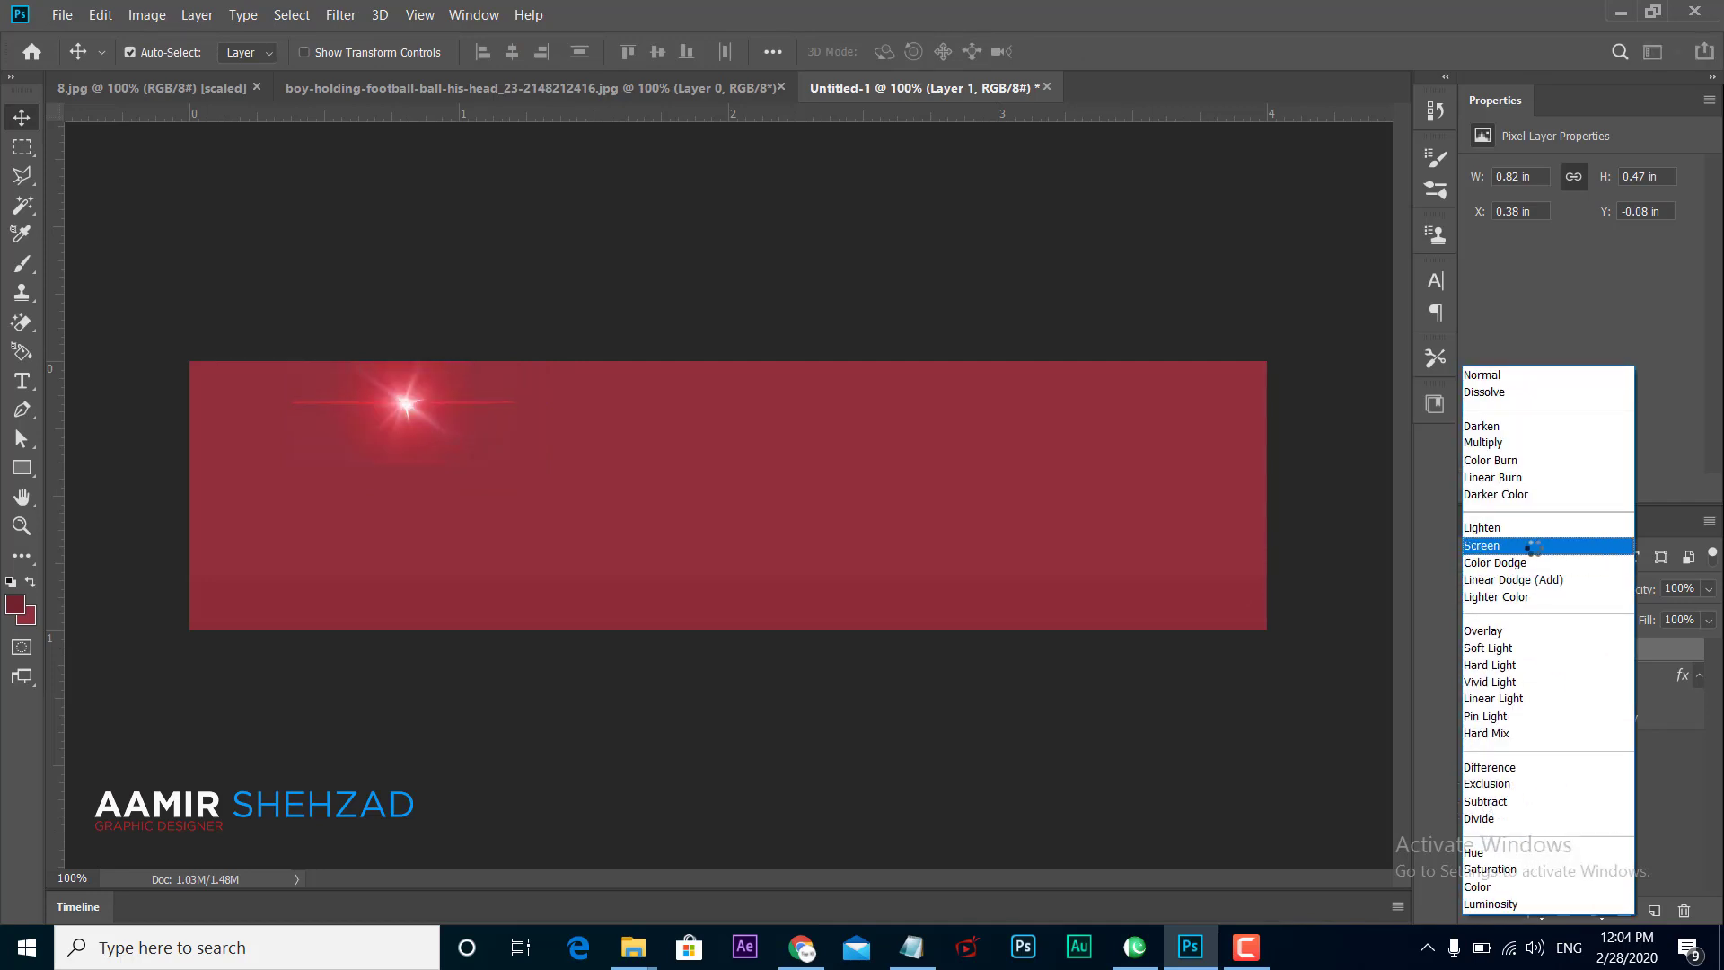
pyautogui.click(1536, 547)
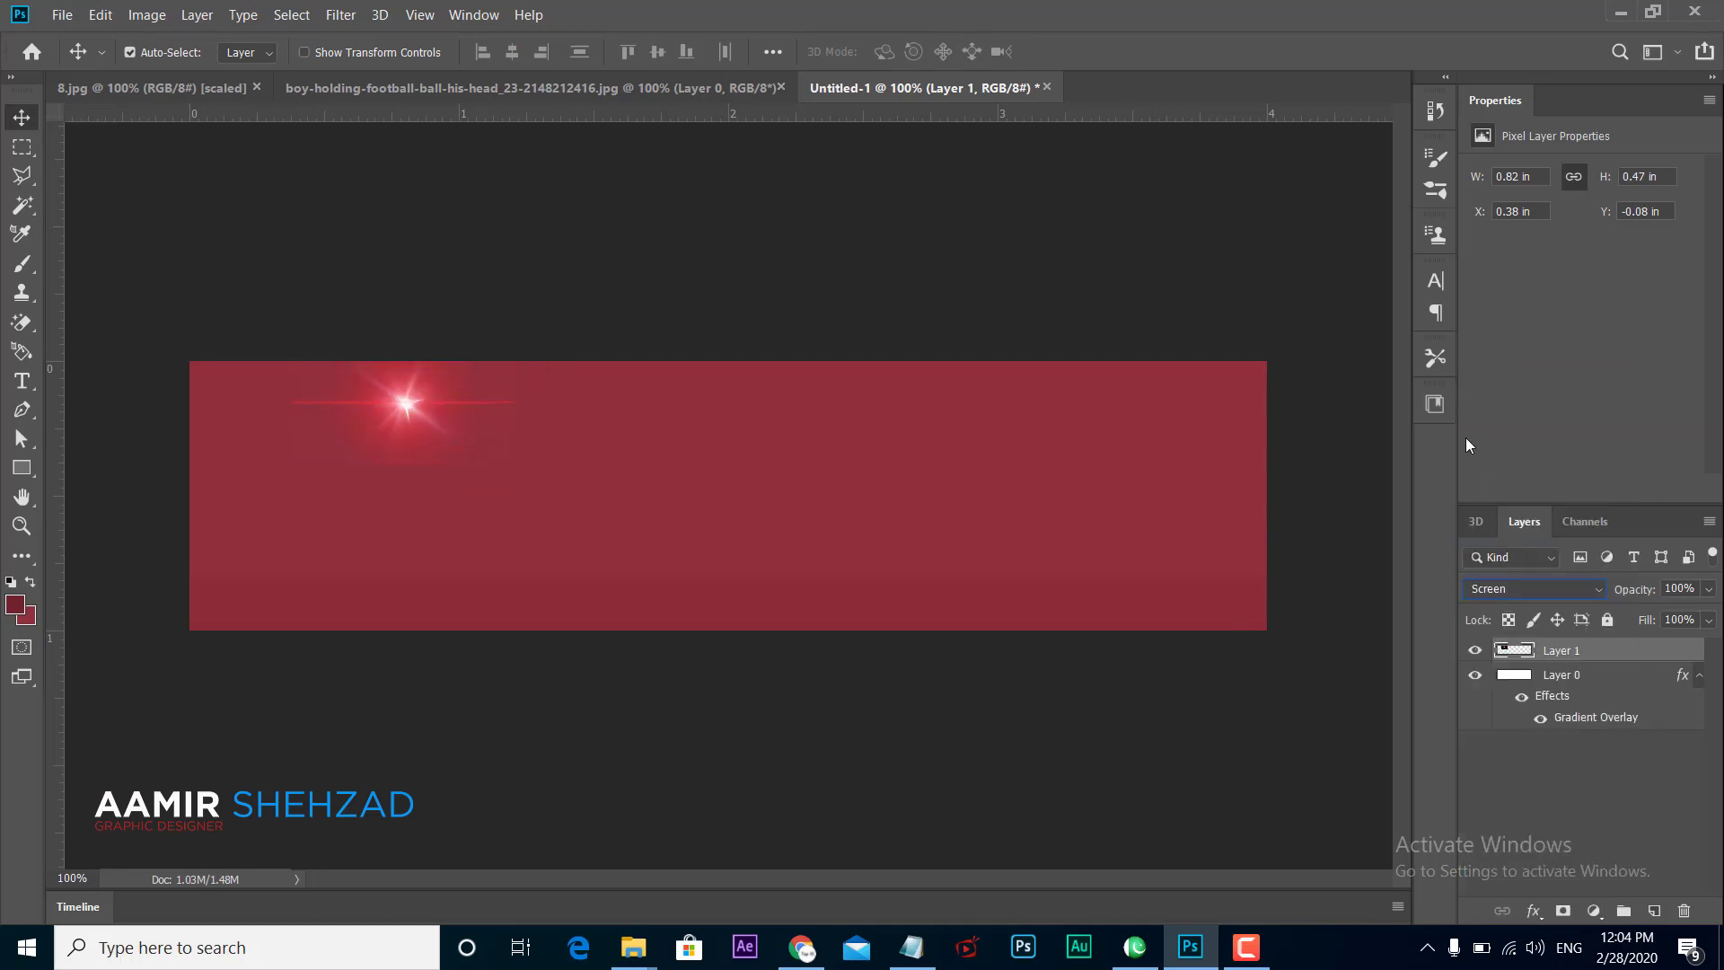
pyautogui.click(1708, 589)
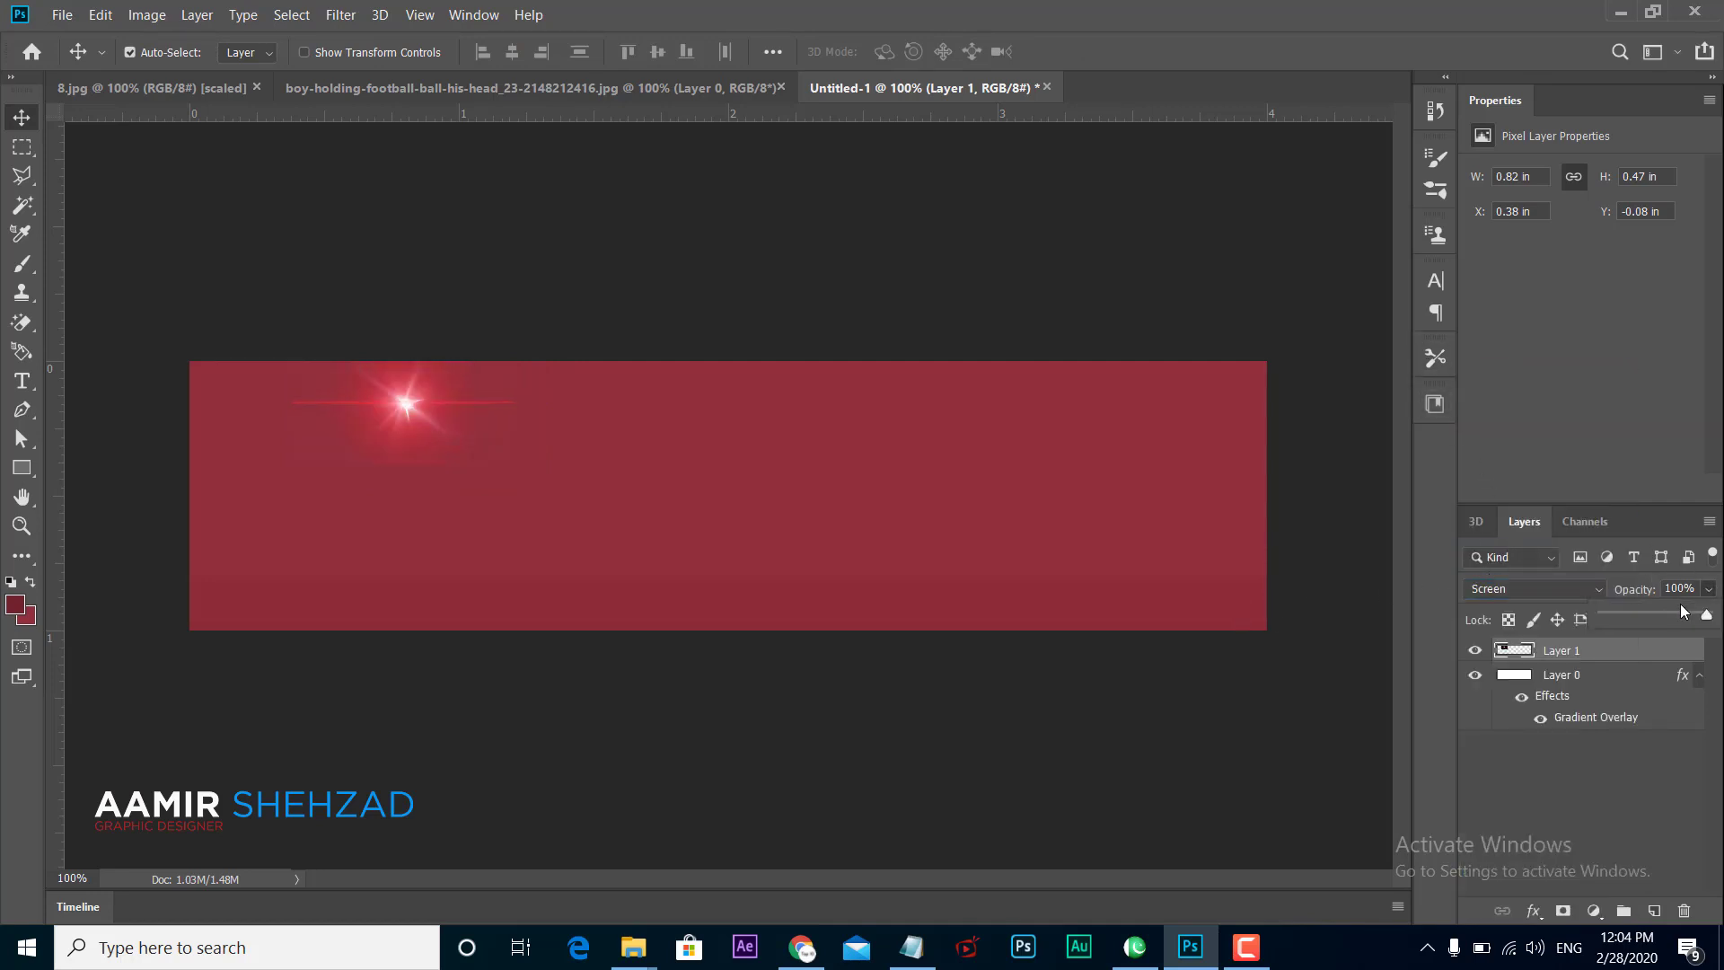
pyautogui.moveTo(1711, 614); pyautogui.dragTo(1662, 617)
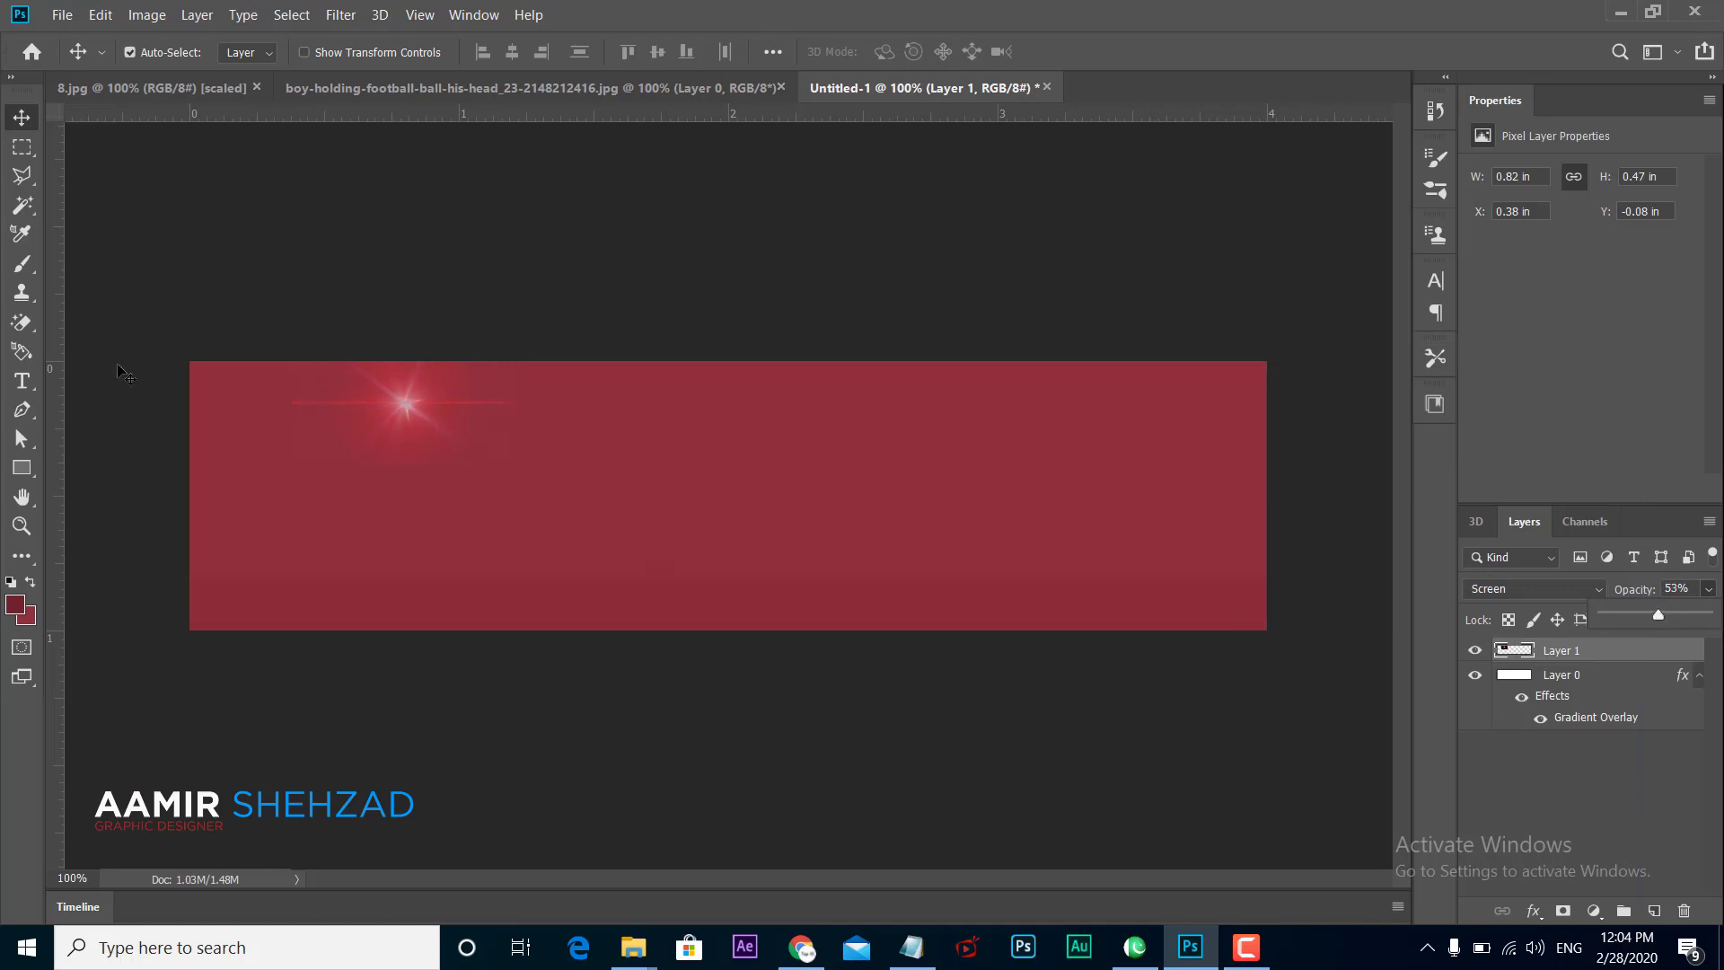
pyautogui.click(90, 162)
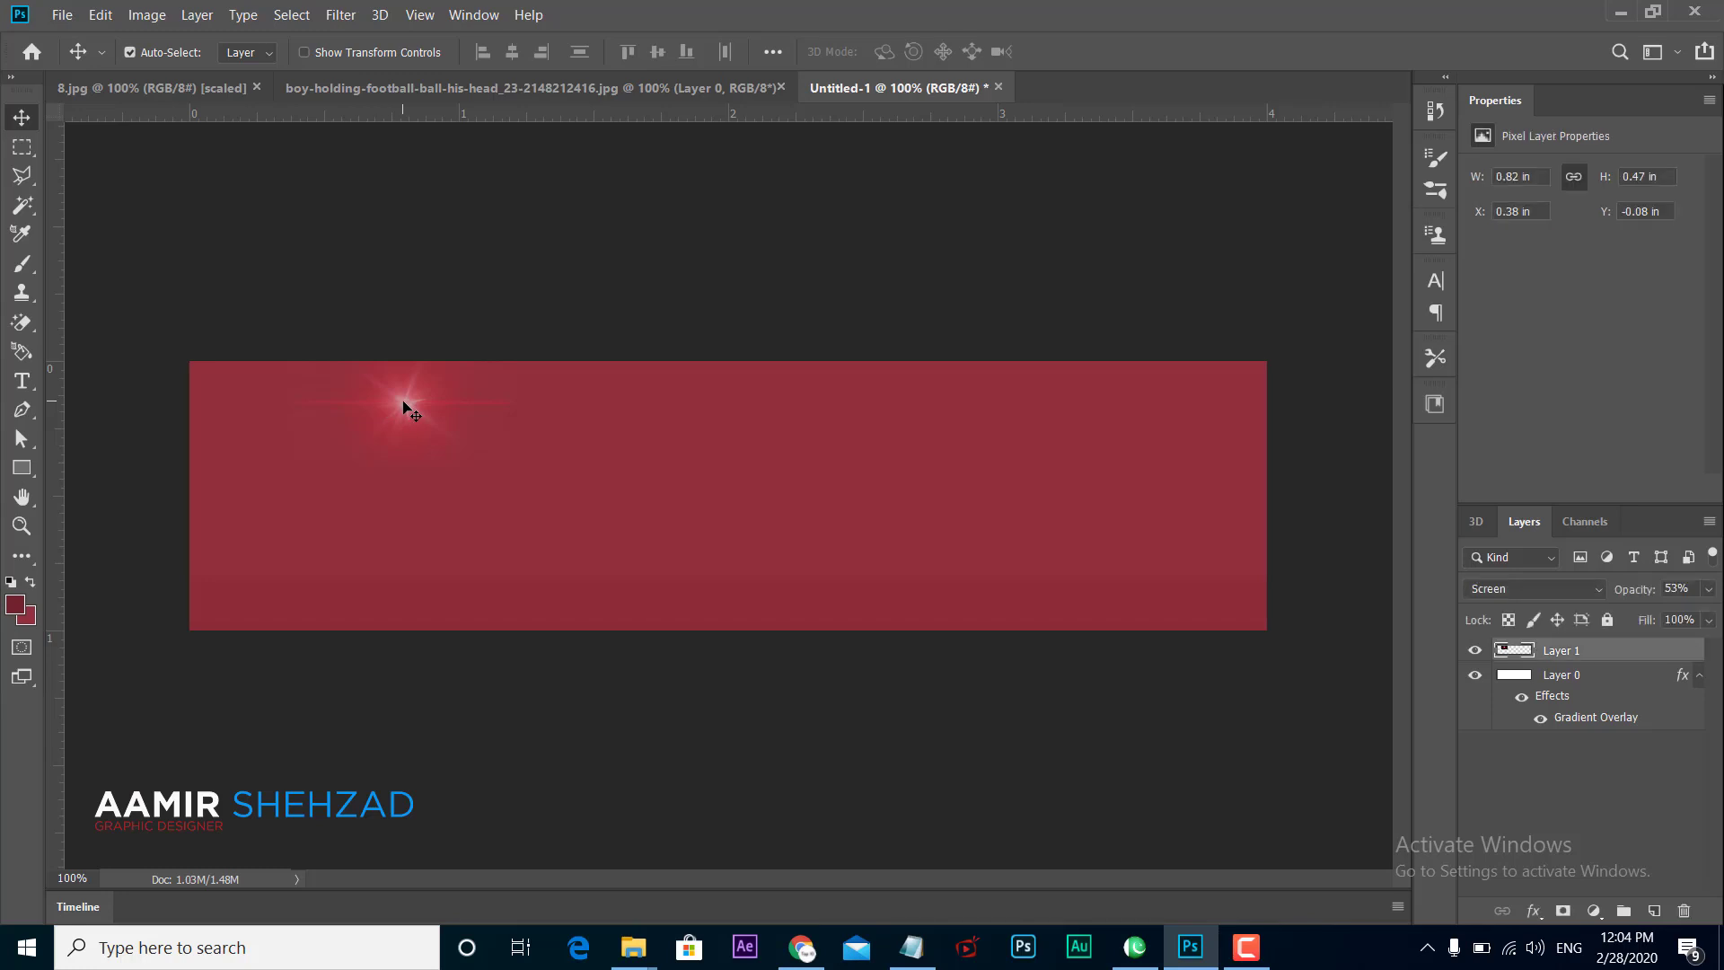
pyautogui.moveTo(393, 415)
pyautogui.mouseDown()
pyautogui.moveTo(323, 551)
pyautogui.moveTo(288, 579)
pyautogui.moveTo(1207, 614)
pyautogui.moveTo(1133, 380)
pyautogui.moveTo(1083, 362)
pyautogui.moveTo(1083, 395)
pyautogui.mouseUp()
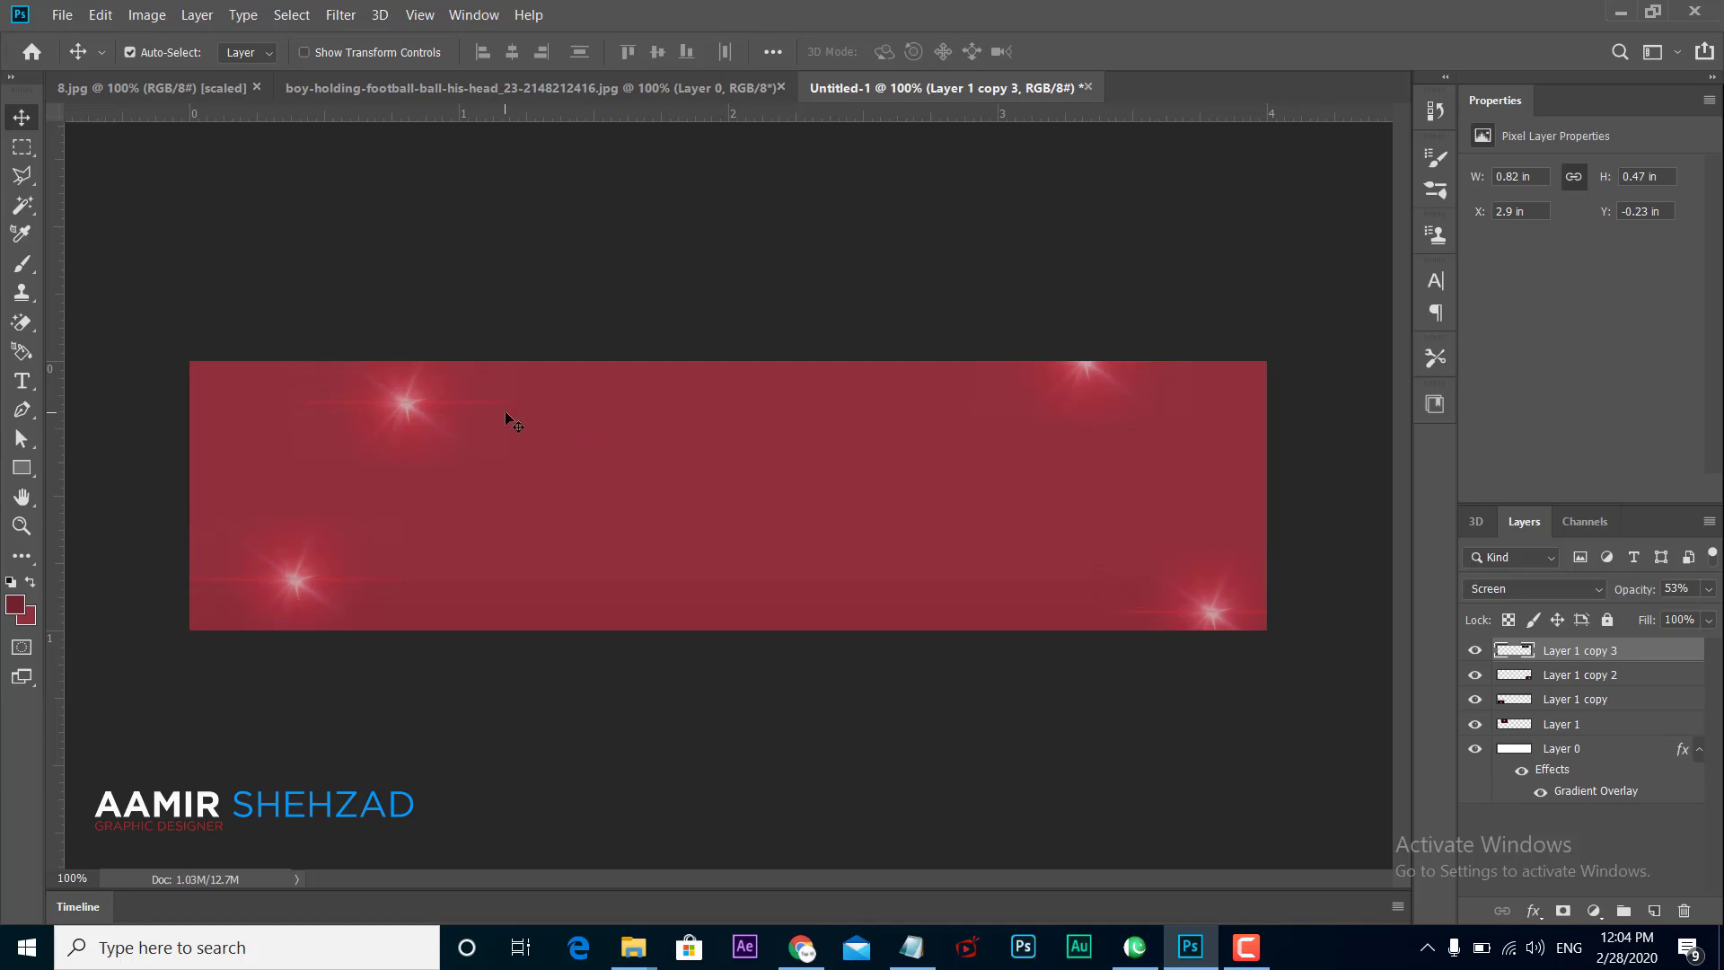
# Step: Move the top-left flare further left and the bottom-left flare right and down
pyautogui.moveTo(404, 401); pyautogui.dragTo(291, 362)
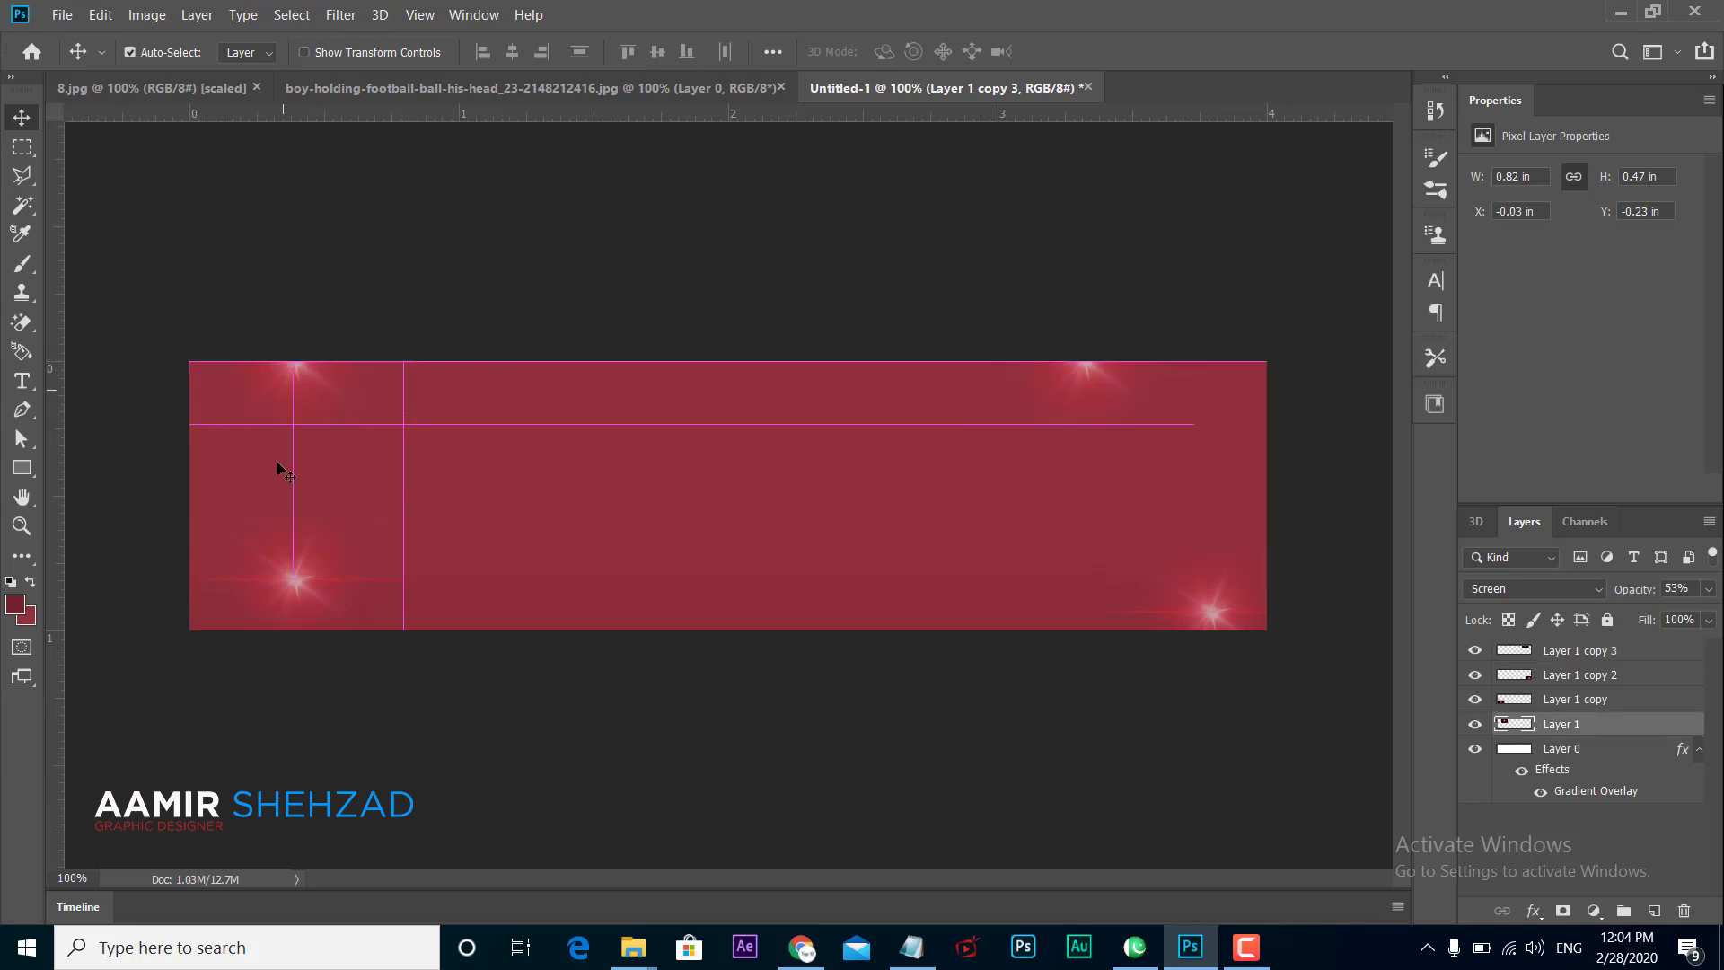
pyautogui.moveTo(293, 581); pyautogui.dragTo(364, 608)
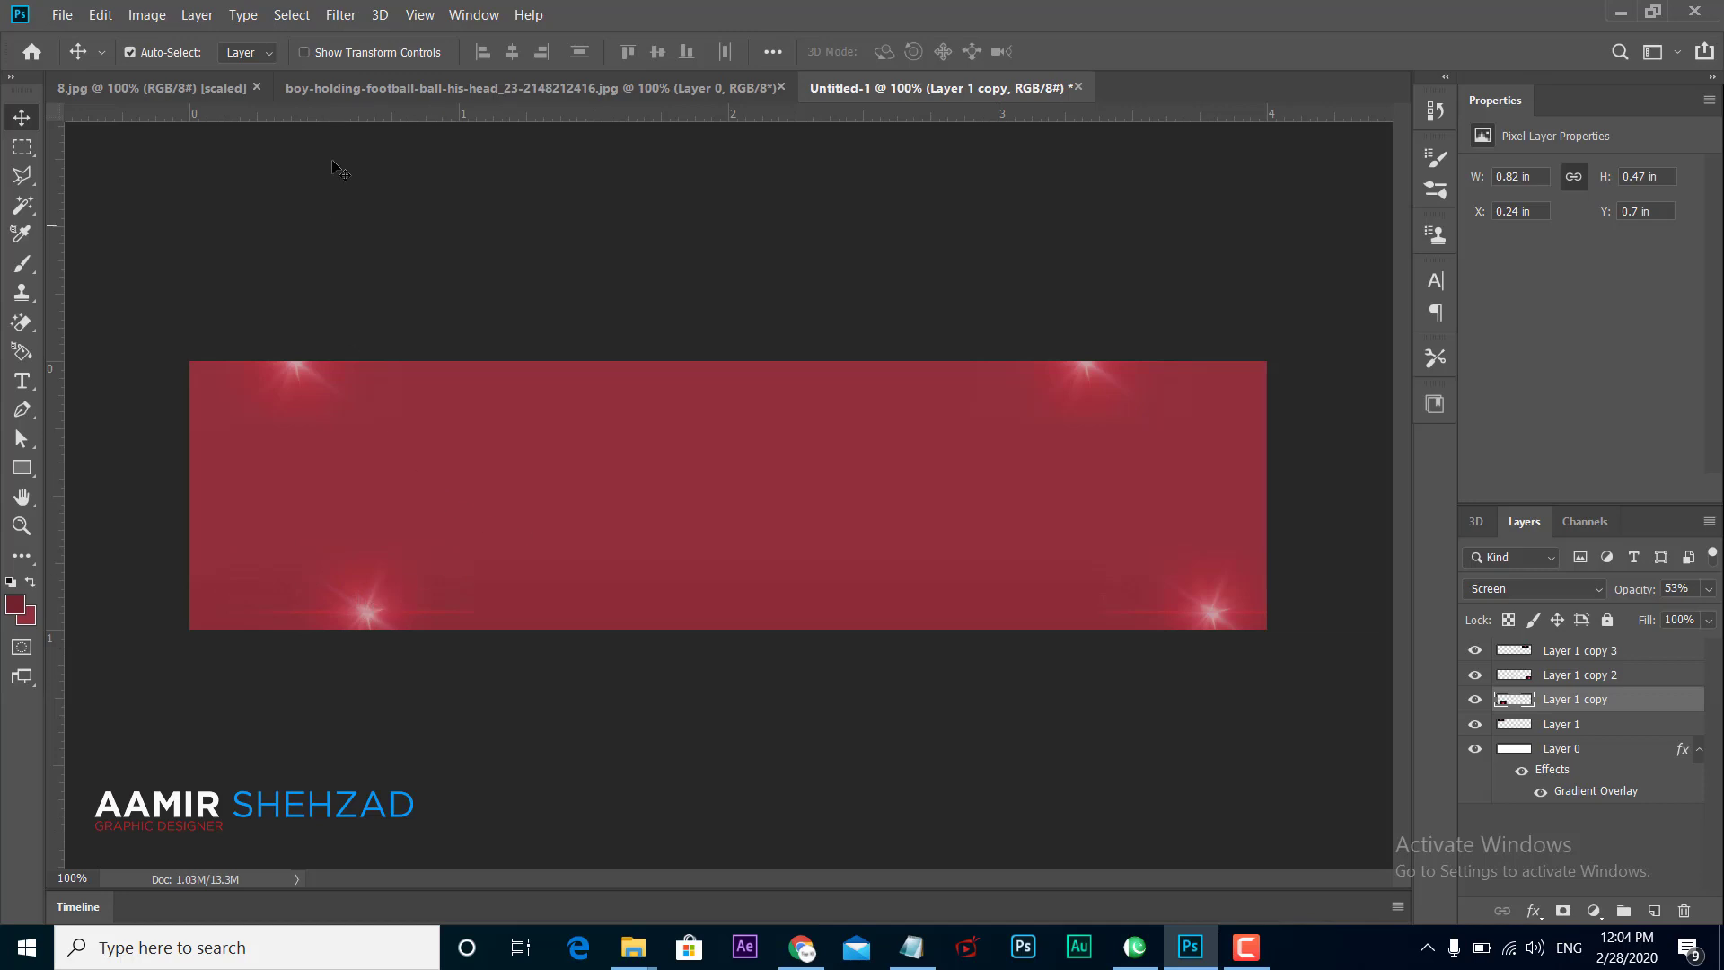
# Step: Draw a 175 px circle with no stroke and move it slightly up and right
pyautogui.click(22, 467)
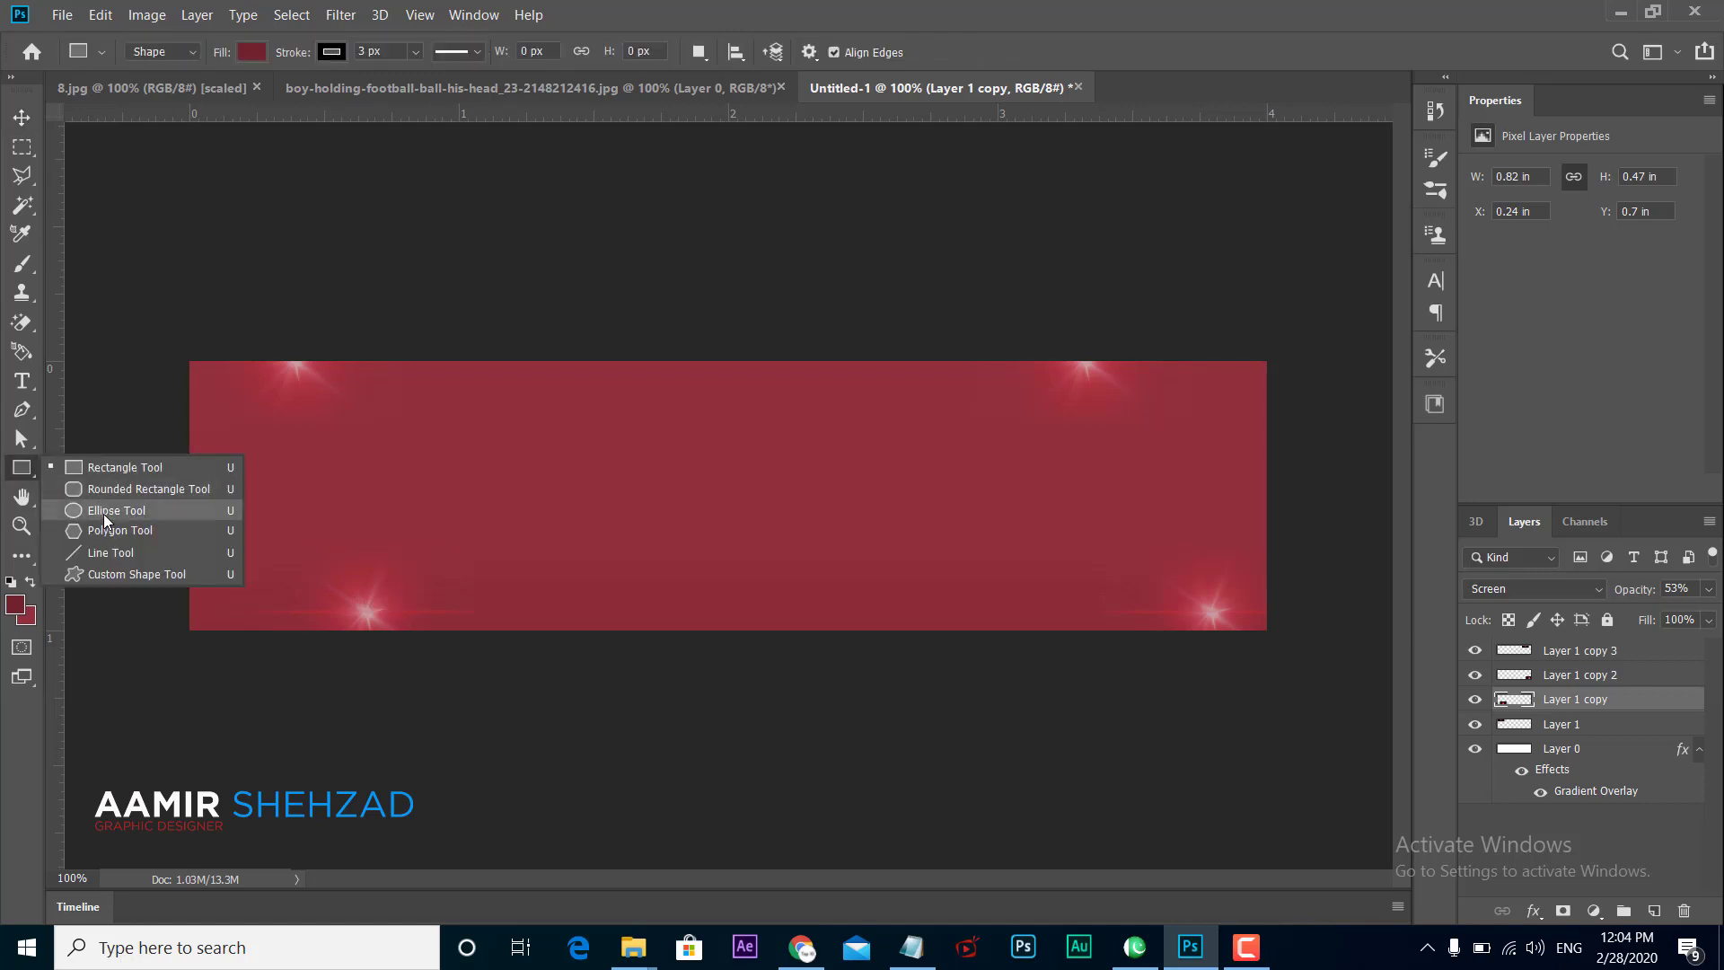
pyautogui.click(104, 512)
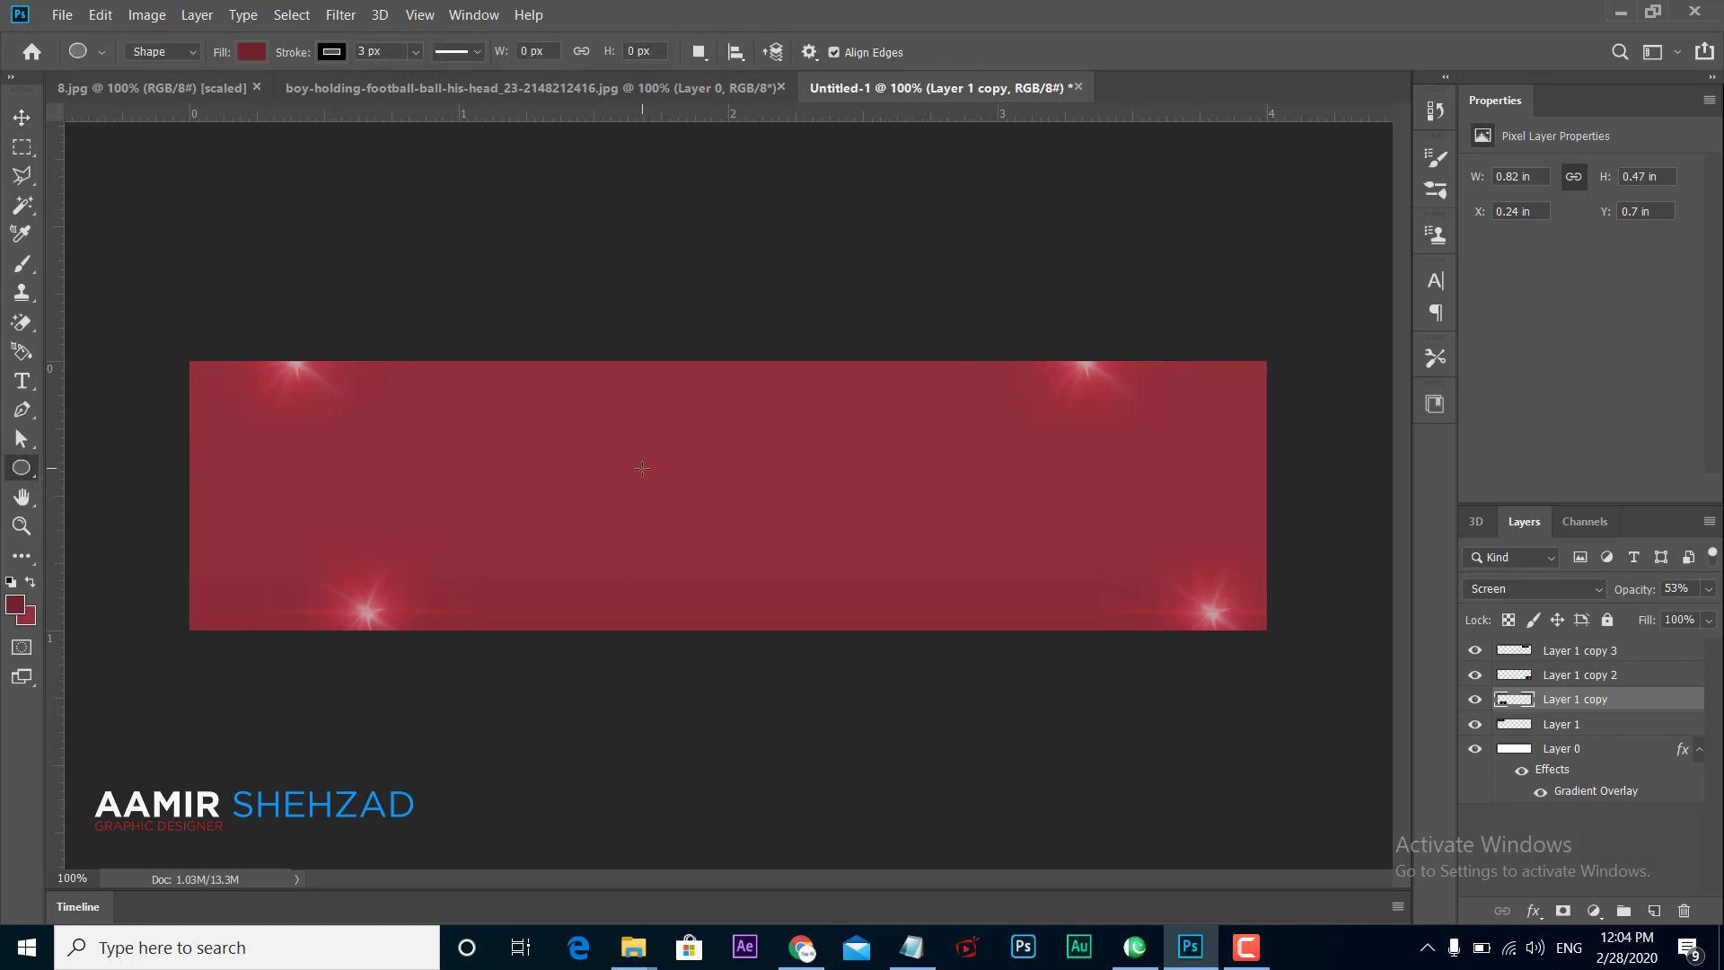
pyautogui.moveTo(637, 427); pyautogui.dragTo(795, 580)
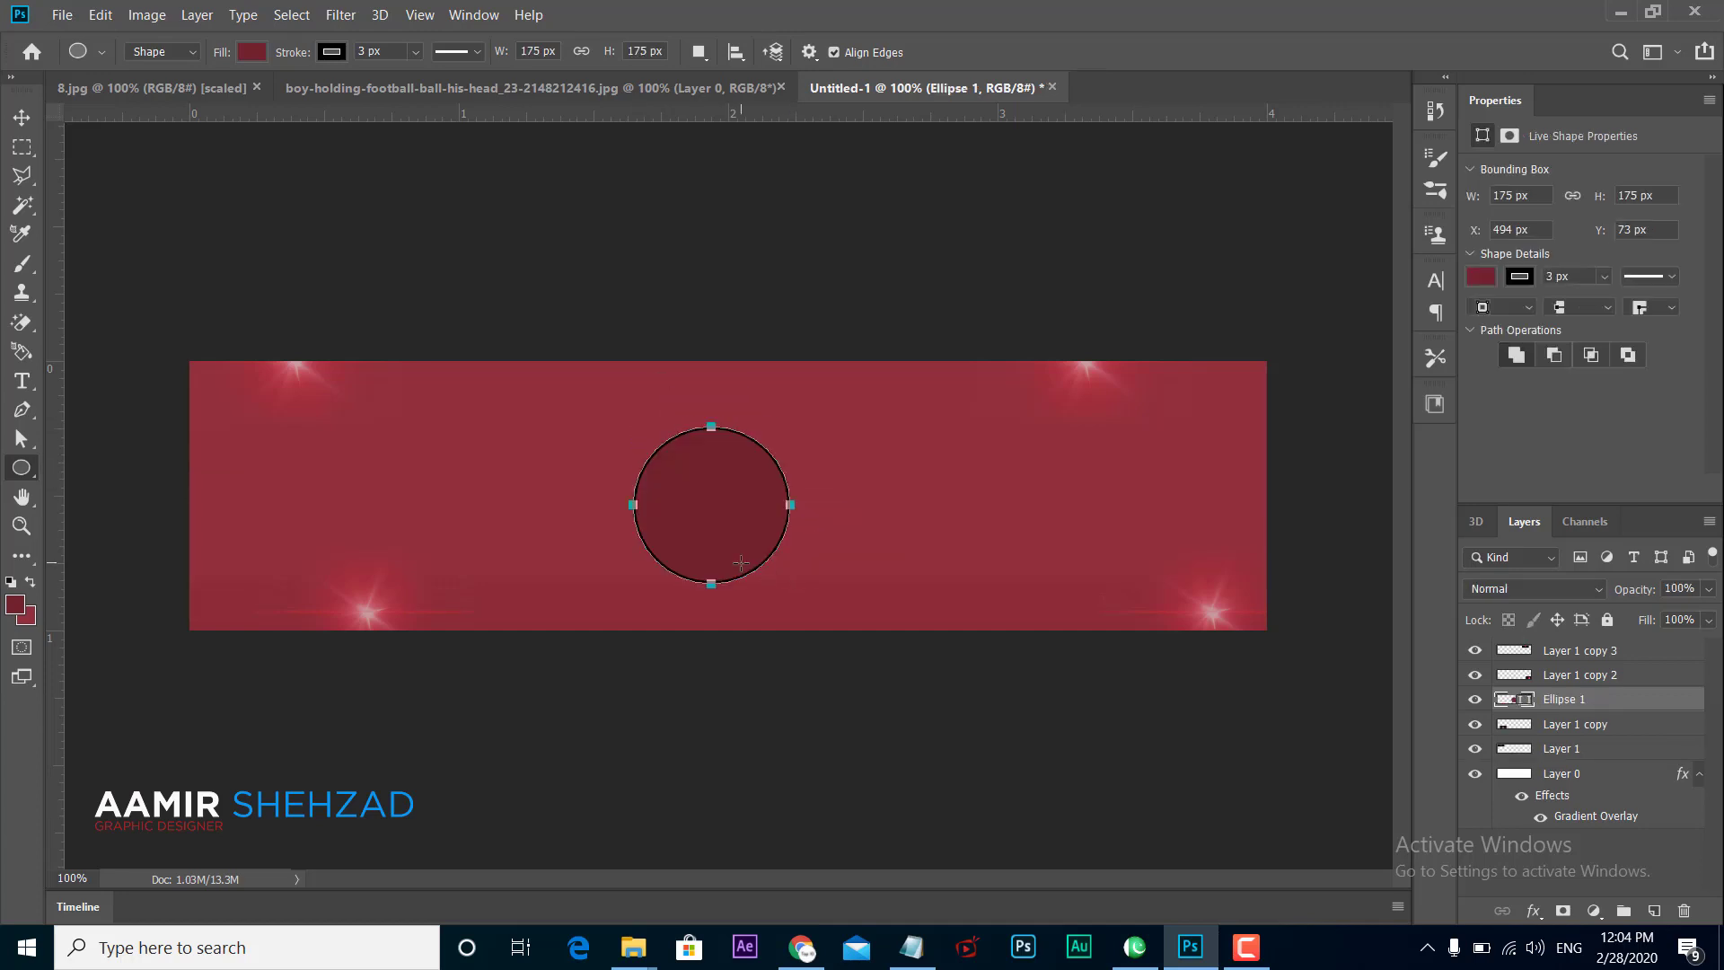
pyautogui.click(1518, 276)
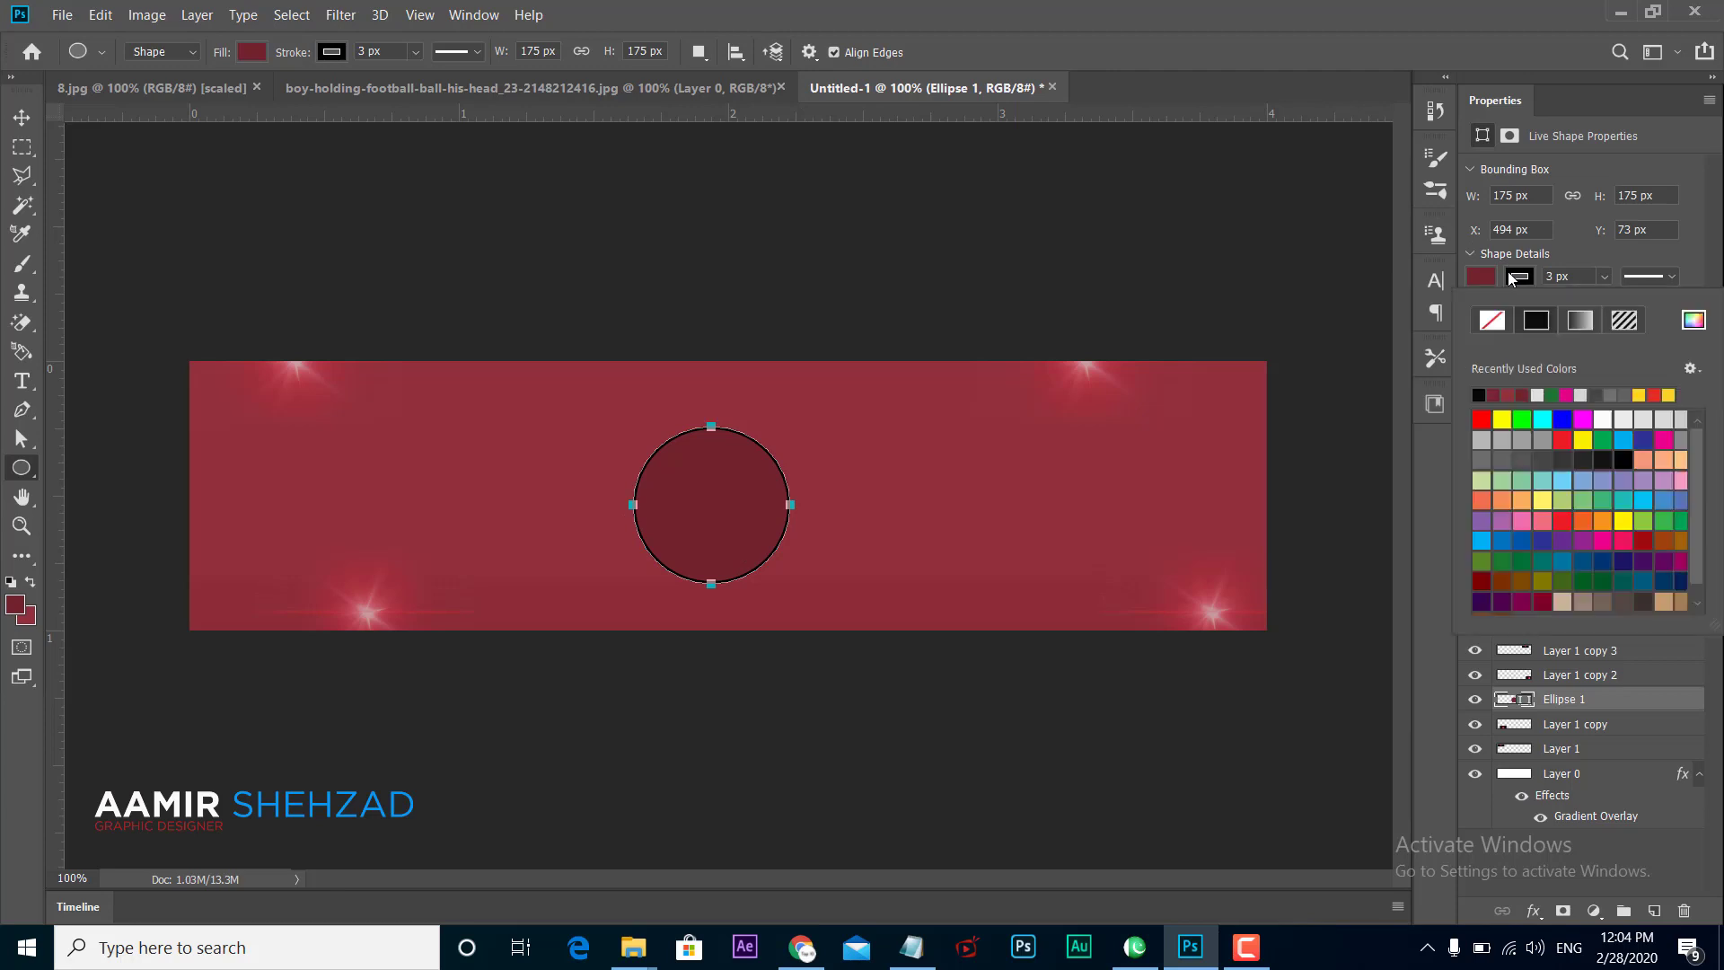
pyautogui.click(1491, 320)
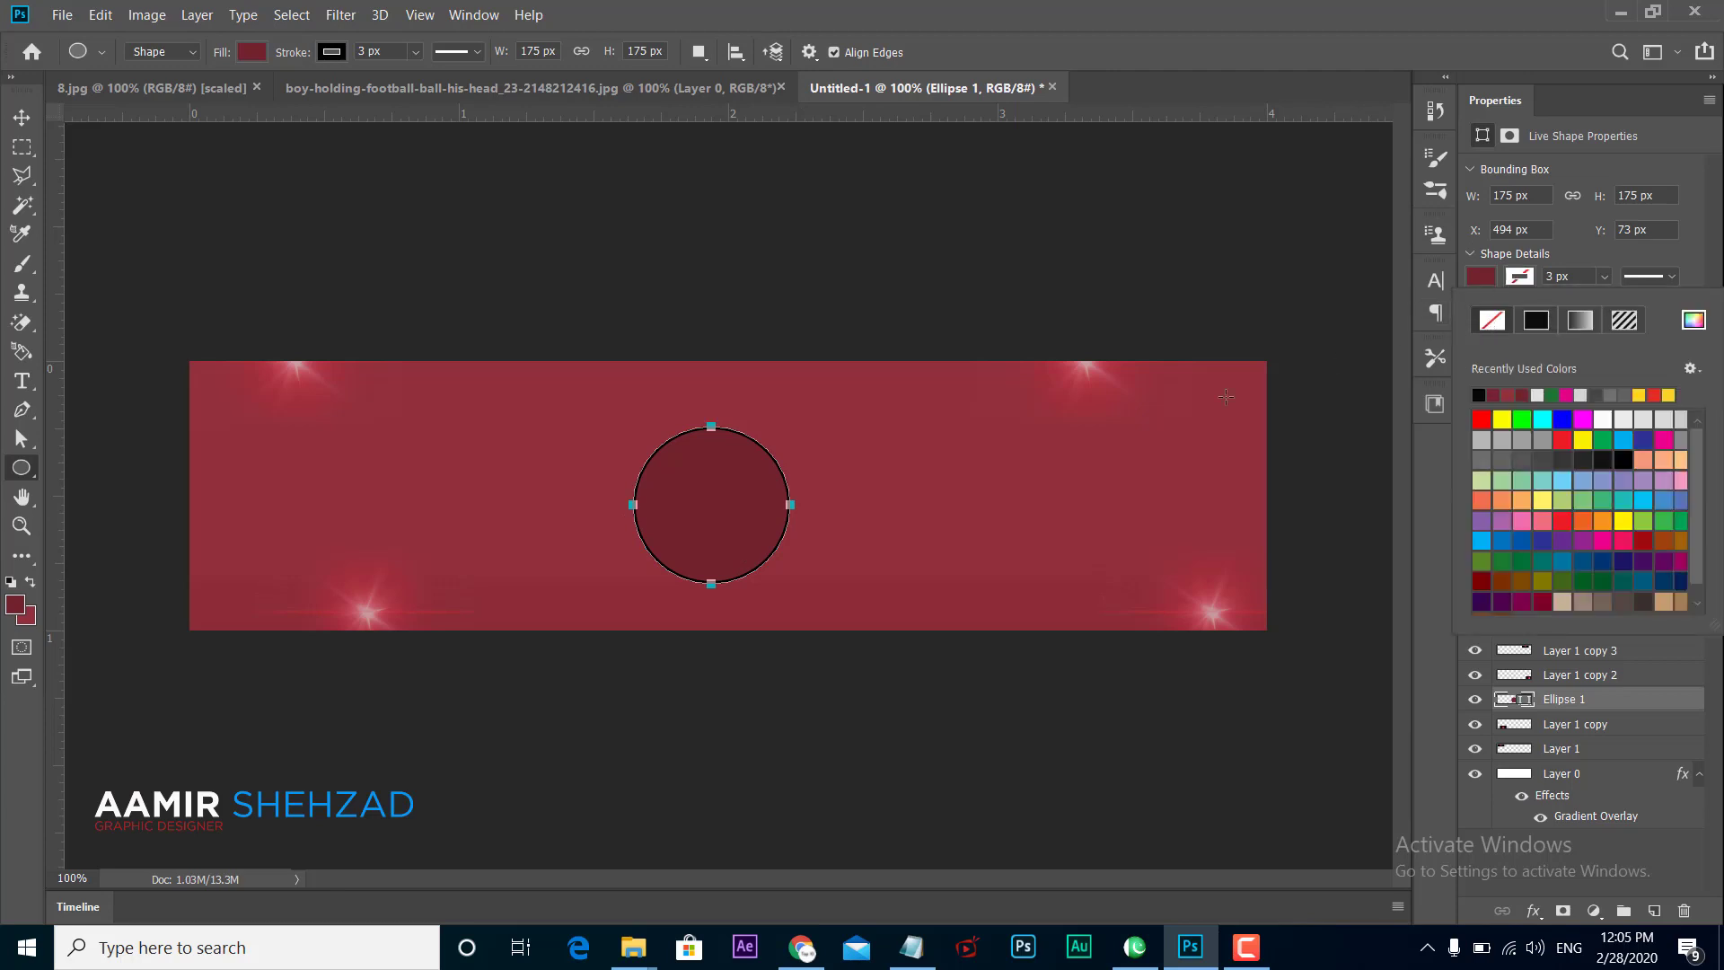
pyautogui.click(22, 117)
pyautogui.moveTo(670, 477)
pyautogui.mouseDown()
pyautogui.moveTo(740, 489)
pyautogui.moveTo(714, 463)
pyautogui.mouseUp()
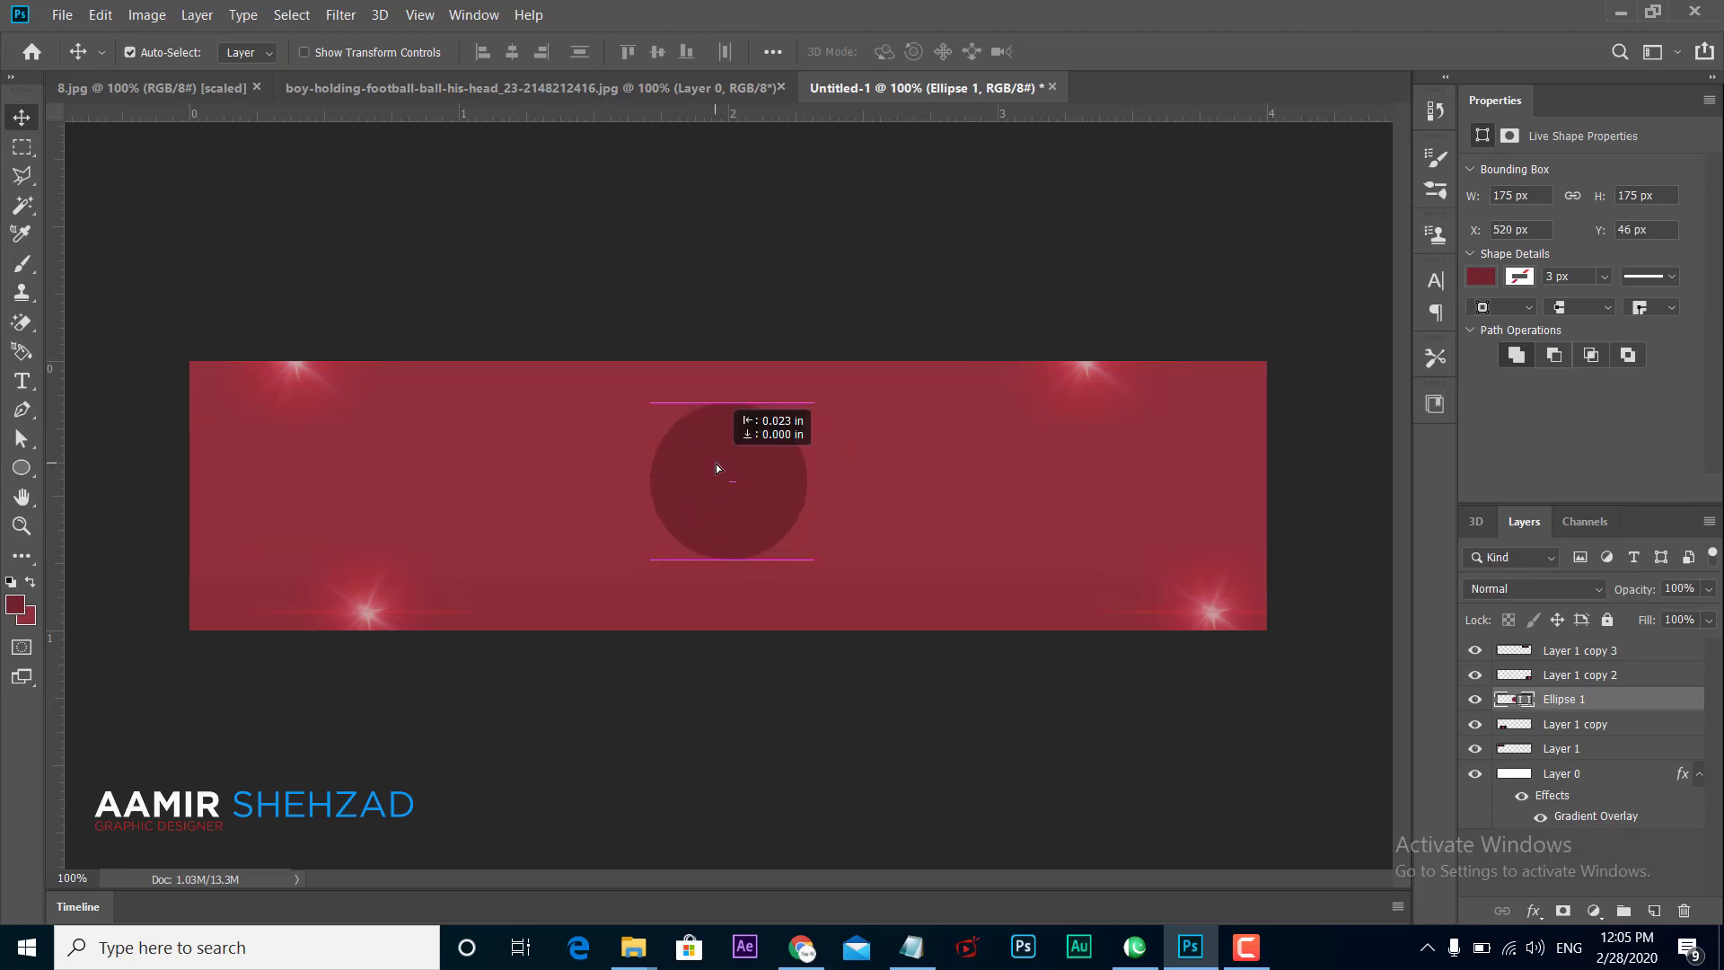
# Step: Bring the boy photo into the banner and scale it proportionally to 49% over the circle
pyautogui.click(726, 90)
pyautogui.moveTo(579, 323)
pyautogui.mouseDown()
pyautogui.moveTo(229, 88)
pyautogui.moveTo(949, 90)
pyautogui.moveTo(778, 292)
pyautogui.mouseUp()
pyautogui.moveTo(713, 465); pyautogui.dragTo(722, 483)
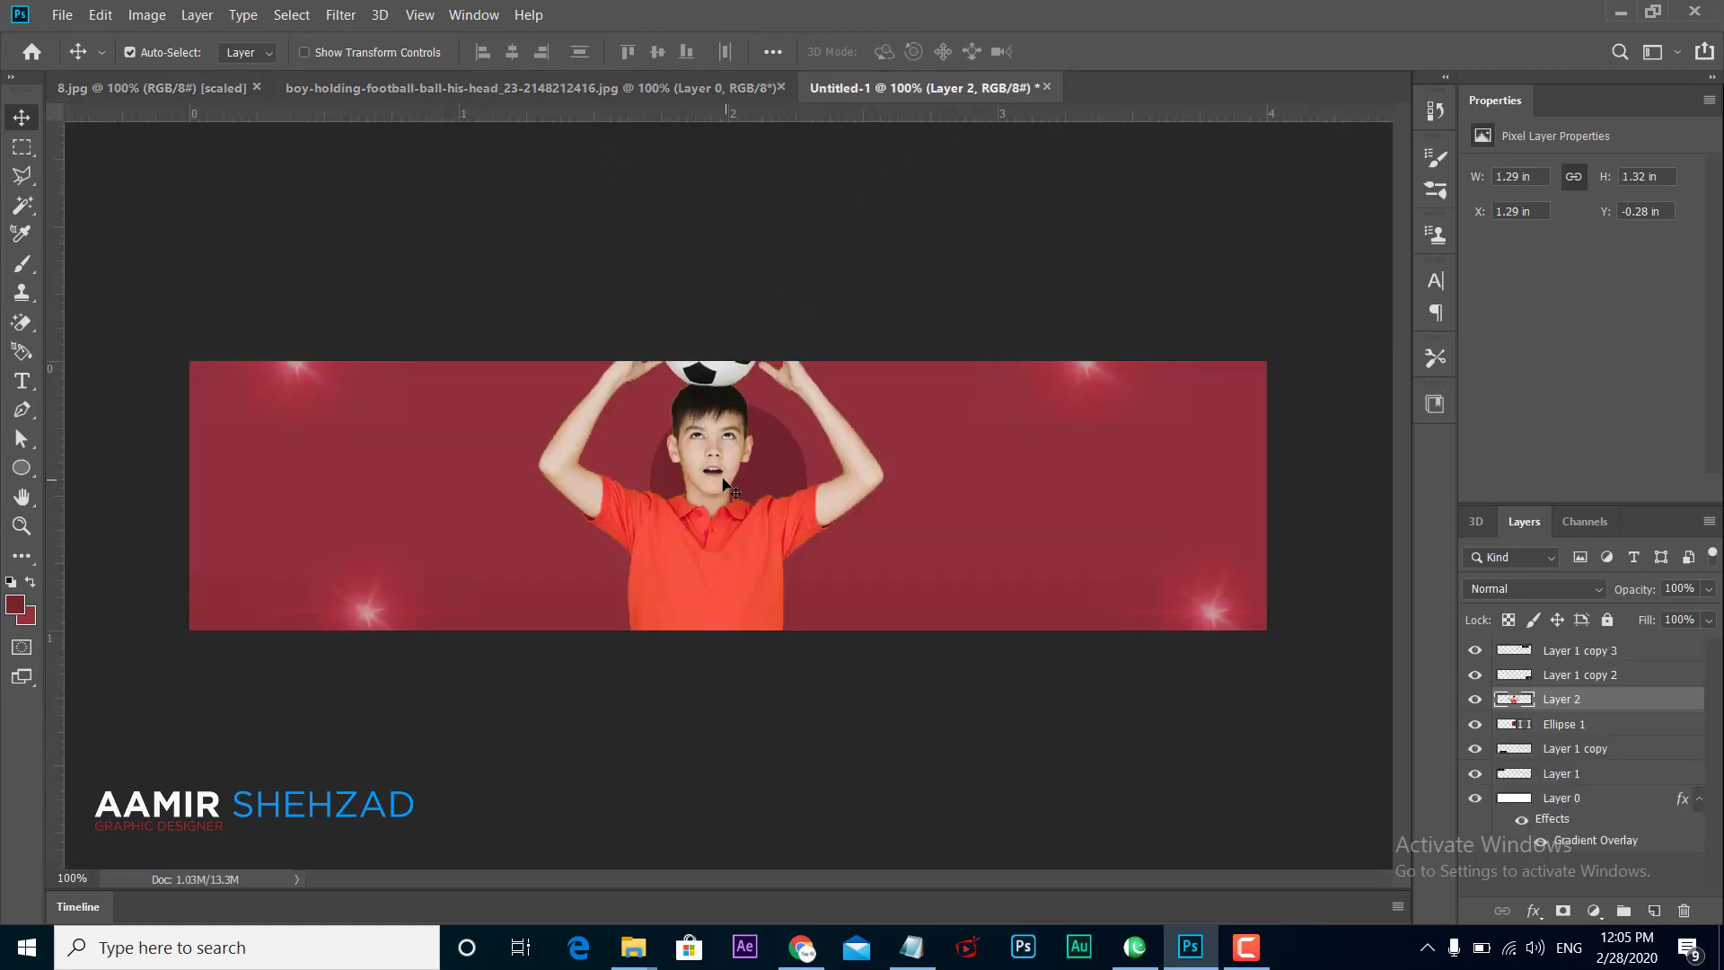
pyautogui.hotkey('ctrl', 't')
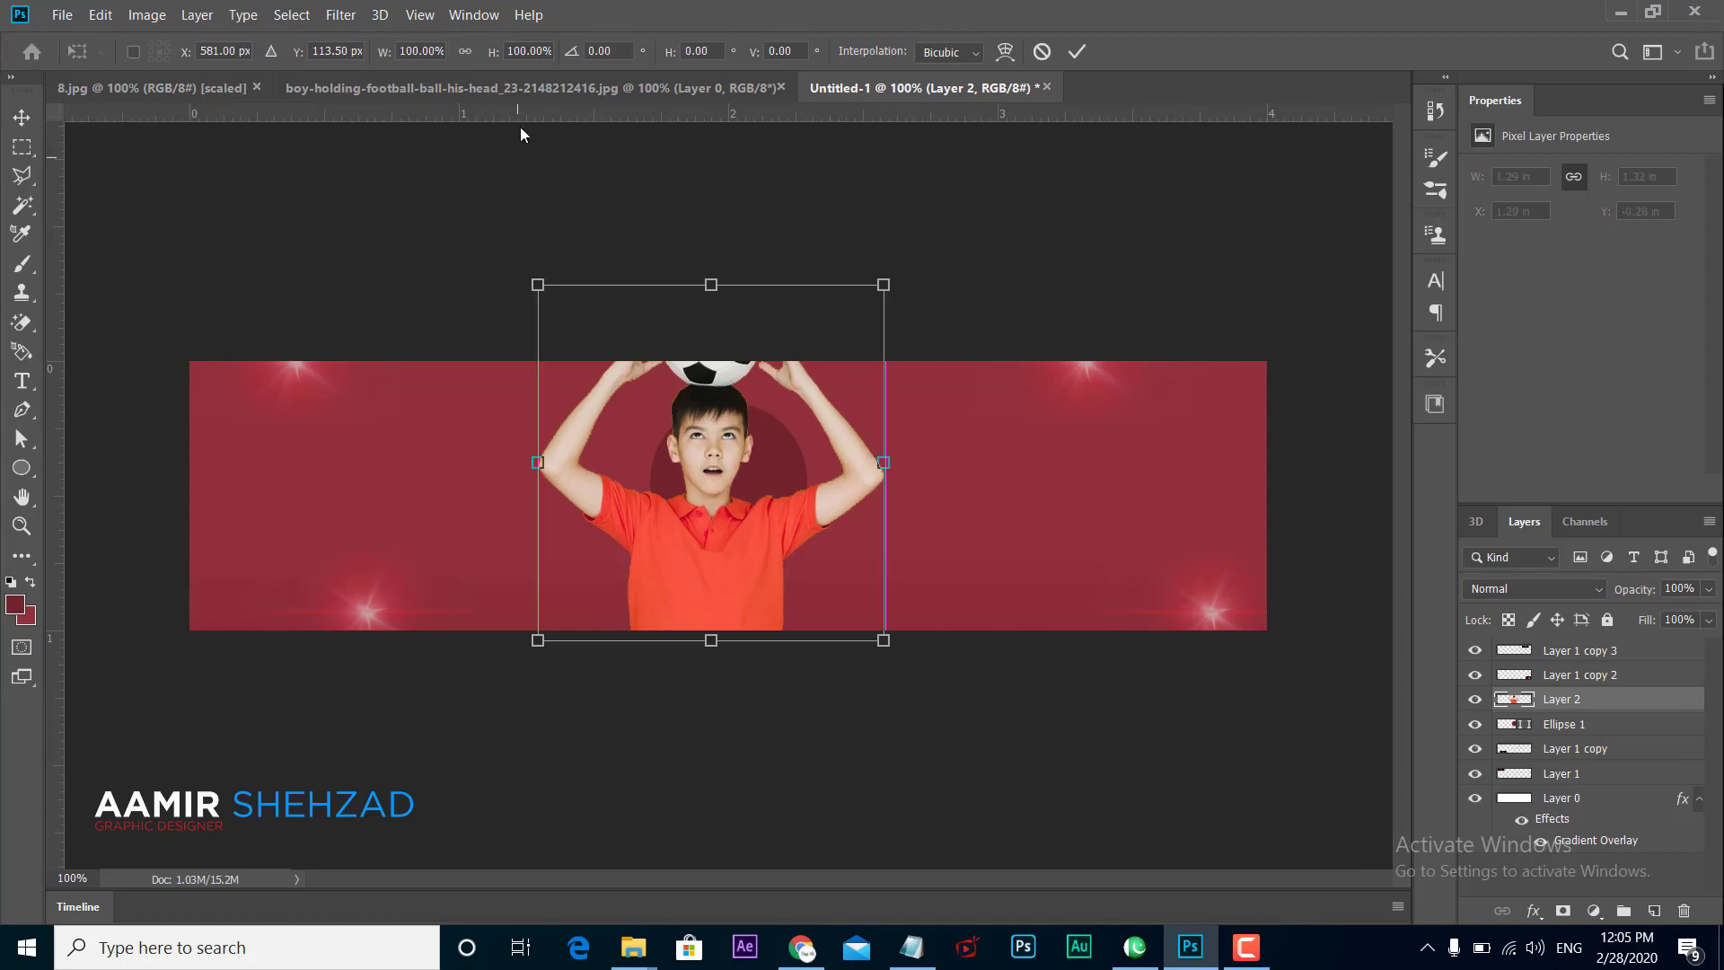
pyautogui.click(465, 52)
pyautogui.moveTo(467, 54); pyautogui.dragTo(426, 64)
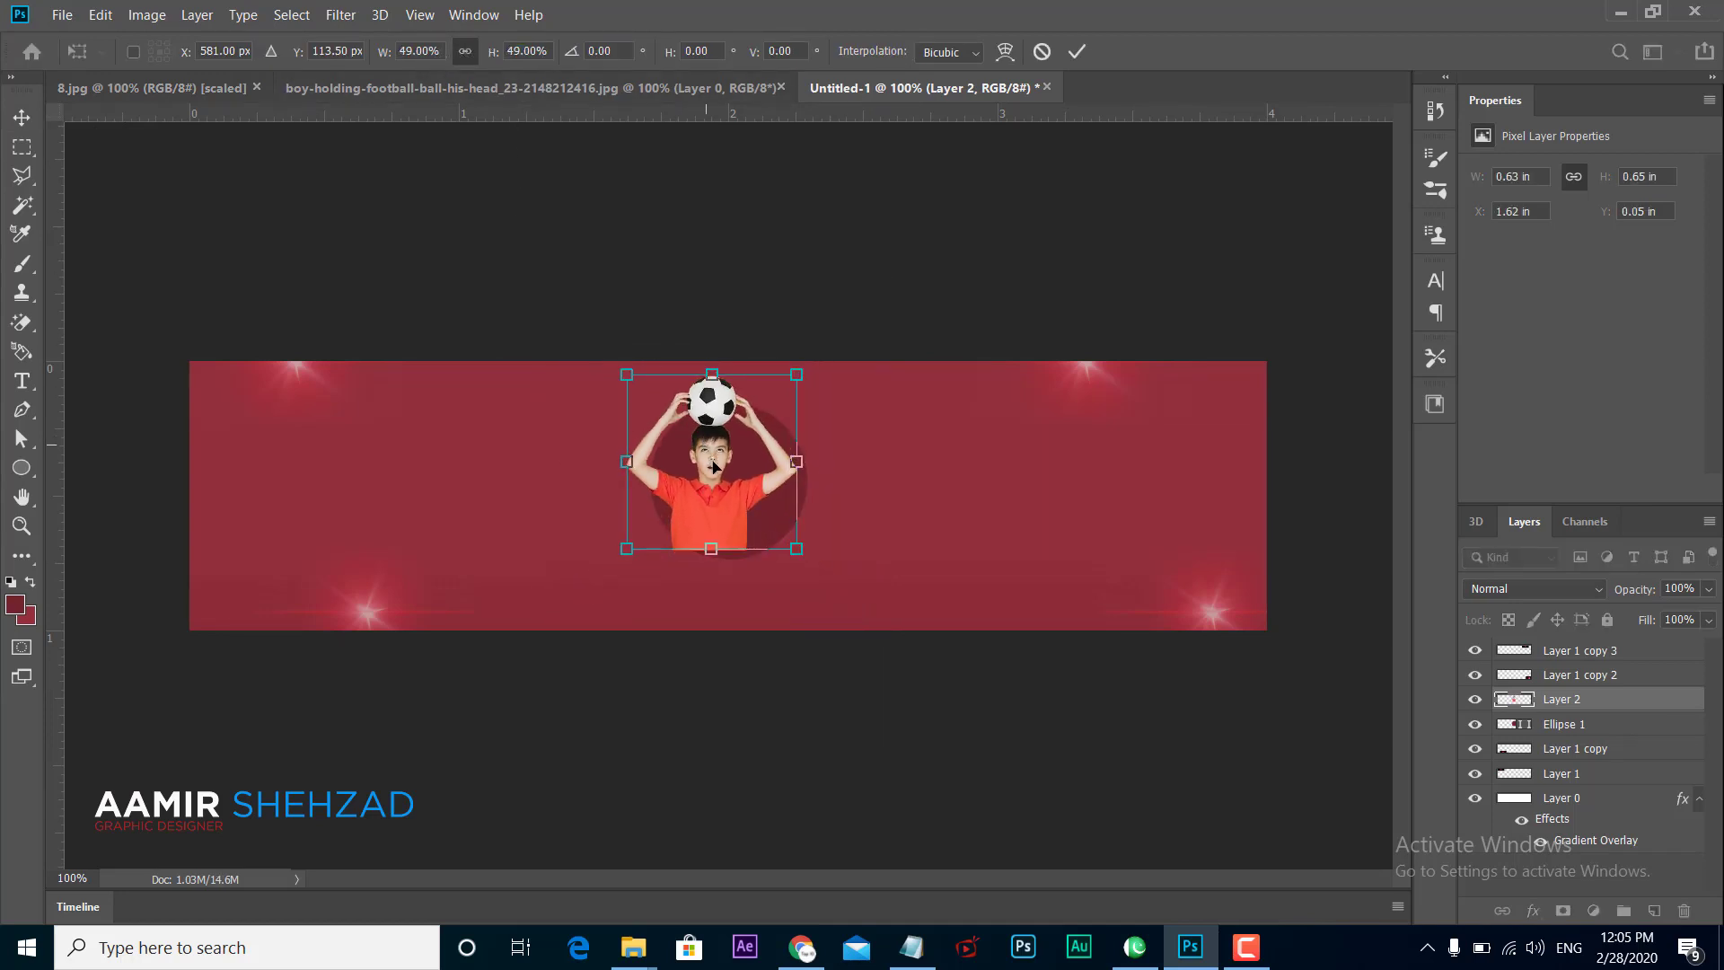
pyautogui.moveTo(710, 452); pyautogui.dragTo(727, 482)
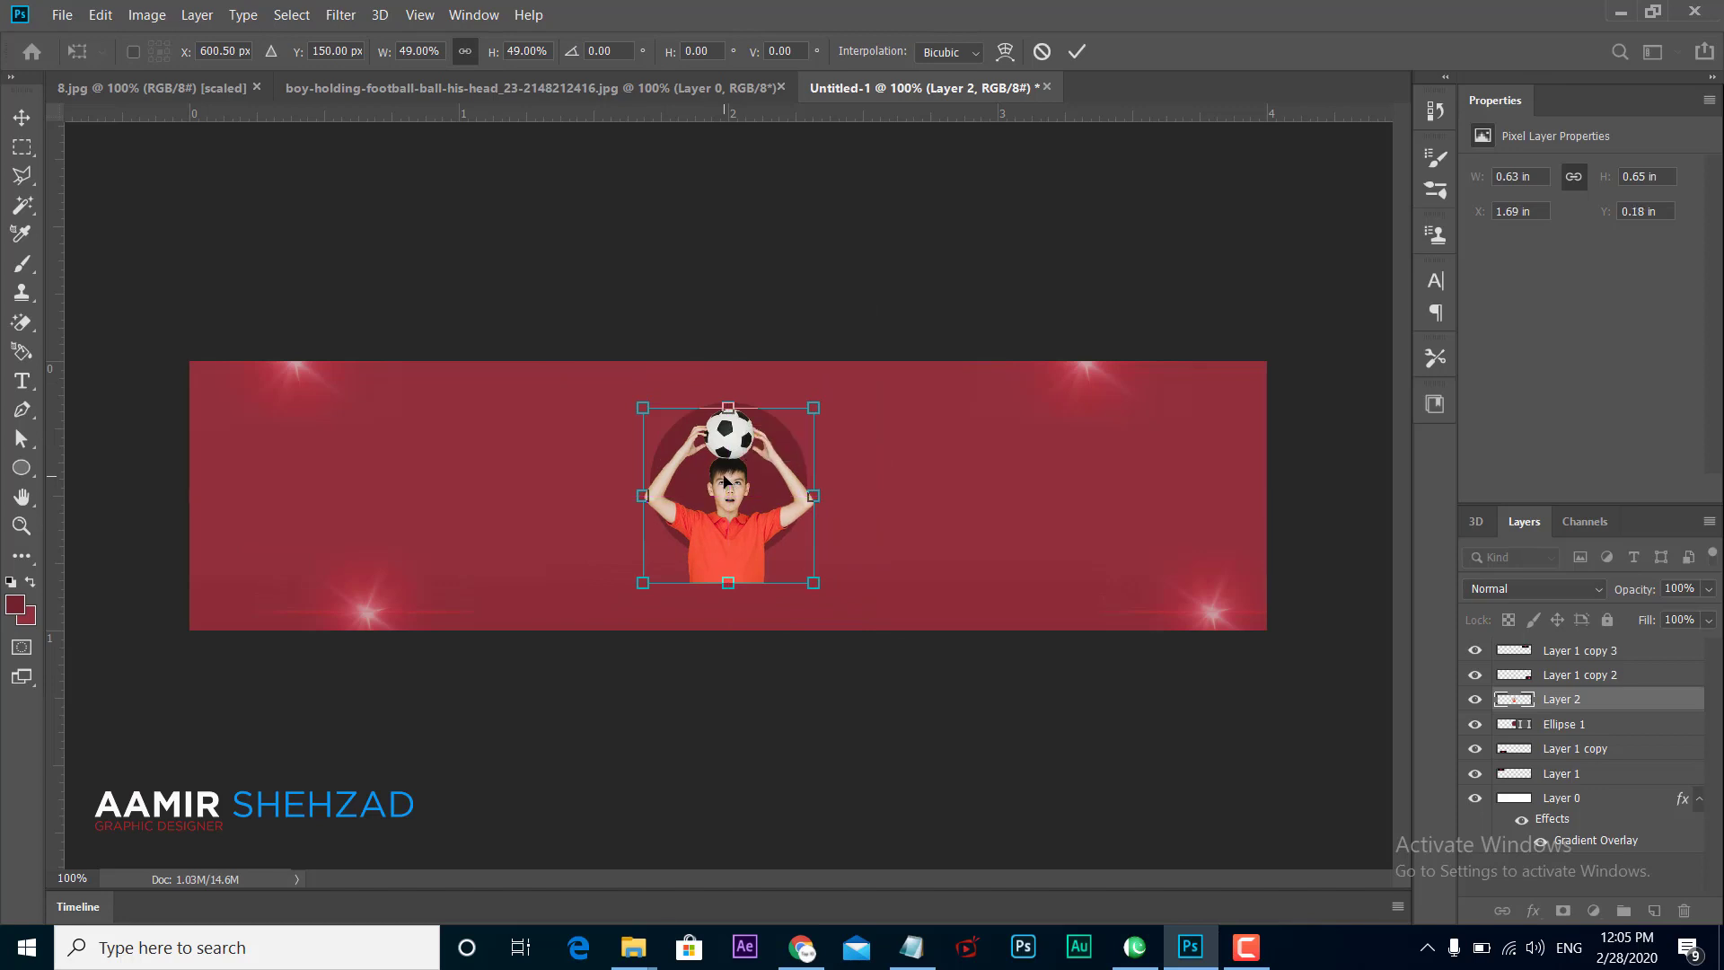
pyautogui.press('Return')
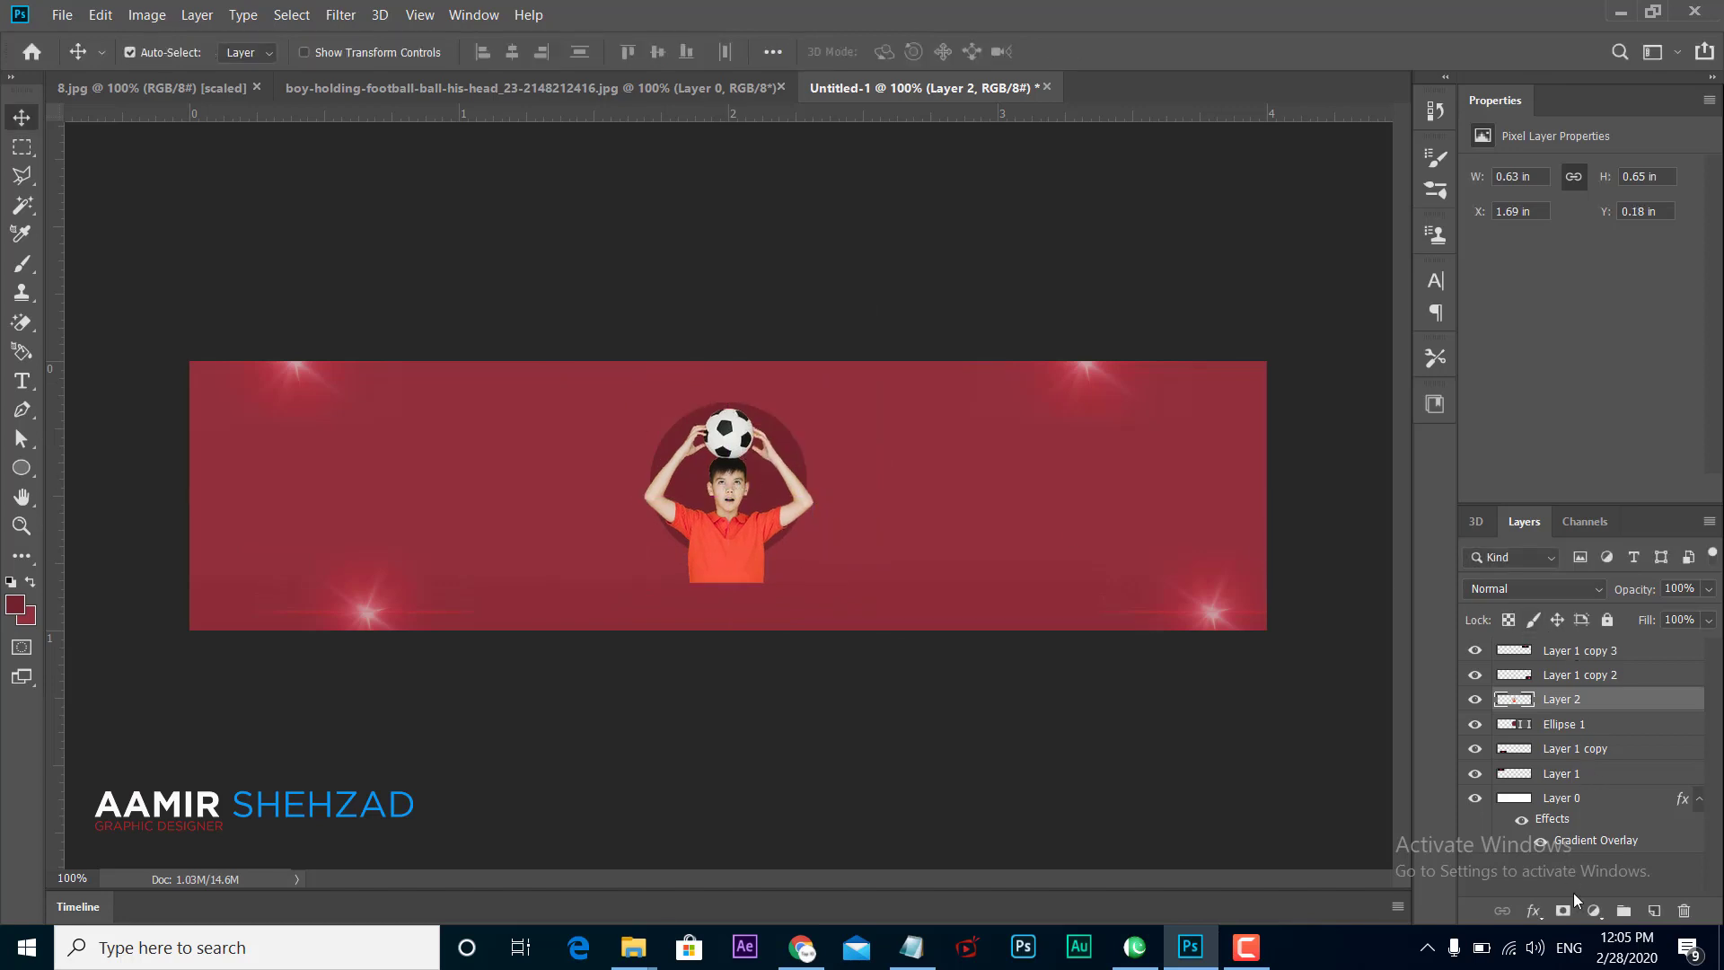
# Step: Clip the boy photo to the circle, shrink it to about 82%, and duplicate the circle
pyautogui.rightClick(1595, 707)
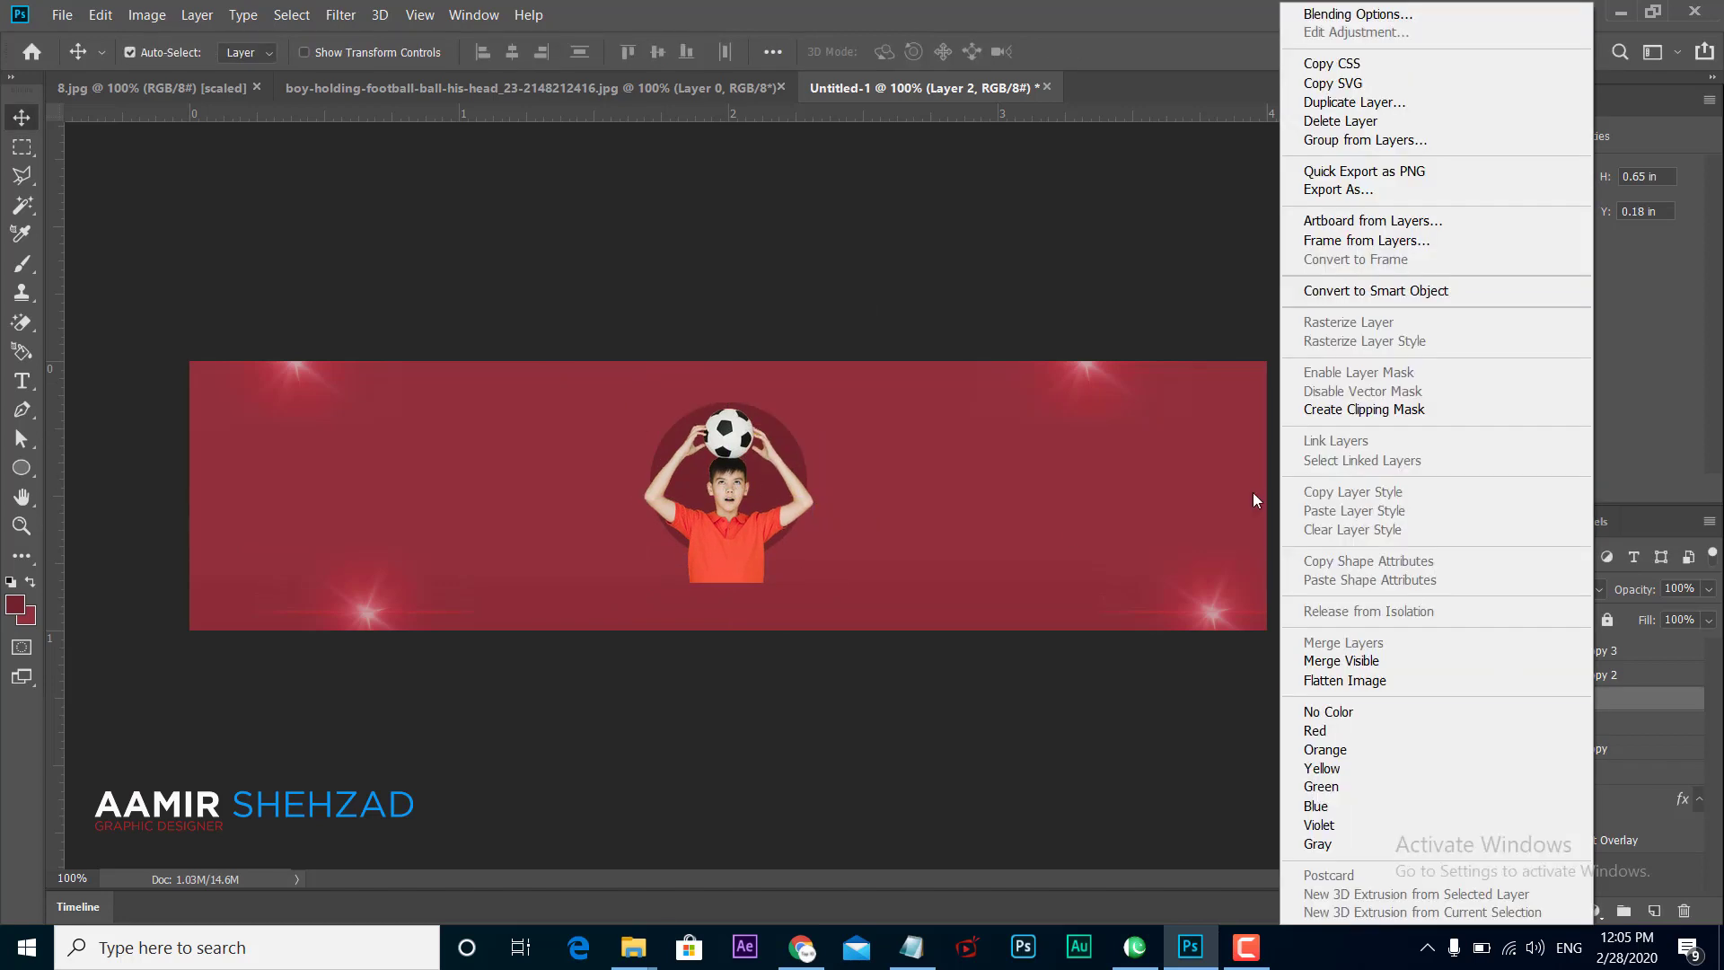
pyautogui.click(1333, 408)
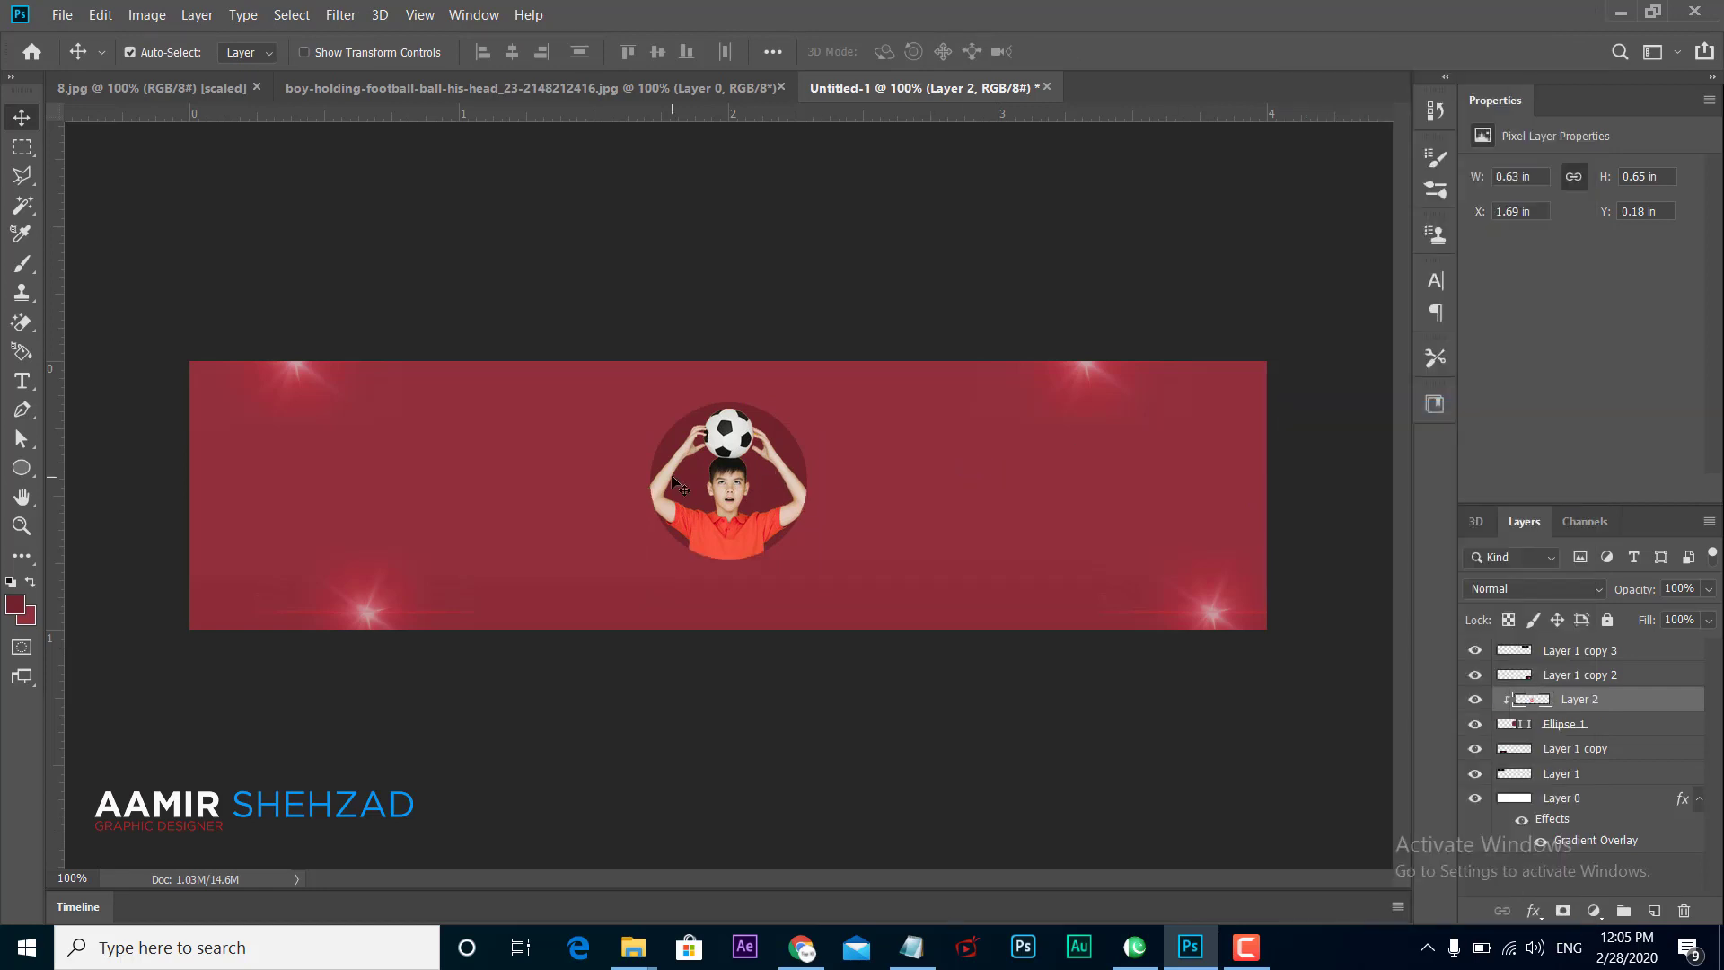
pyautogui.hotkey('ctrl', 't')
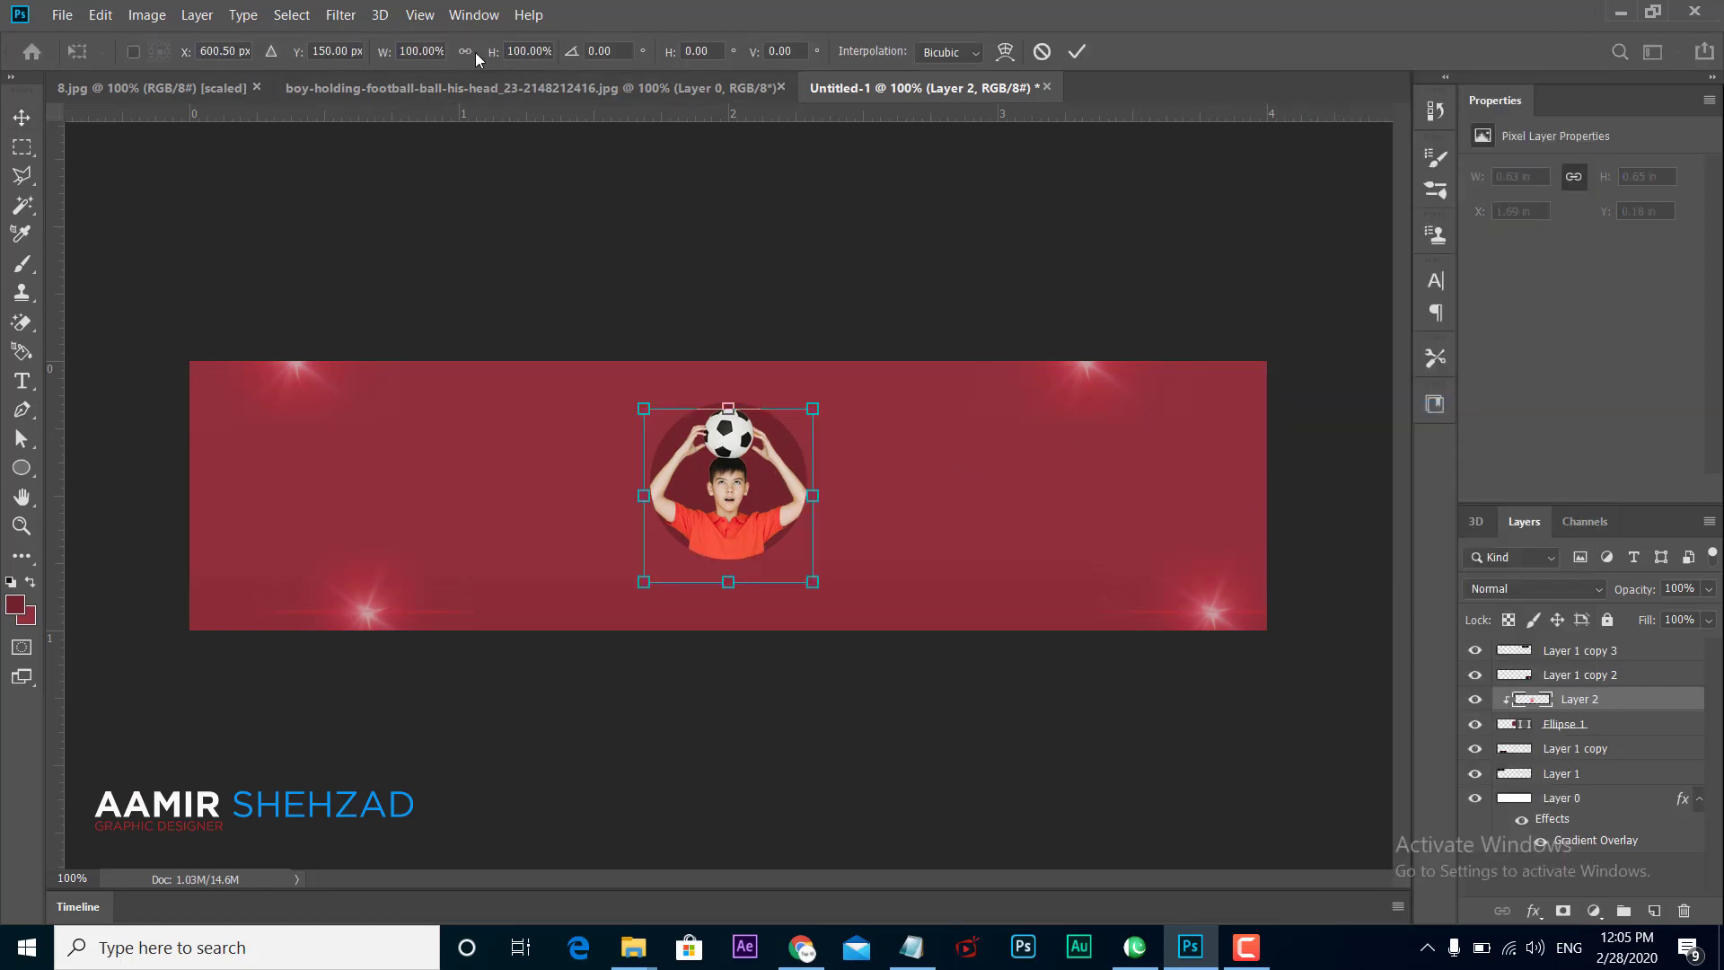
pyautogui.moveTo(489, 54); pyautogui.dragTo(467, 56)
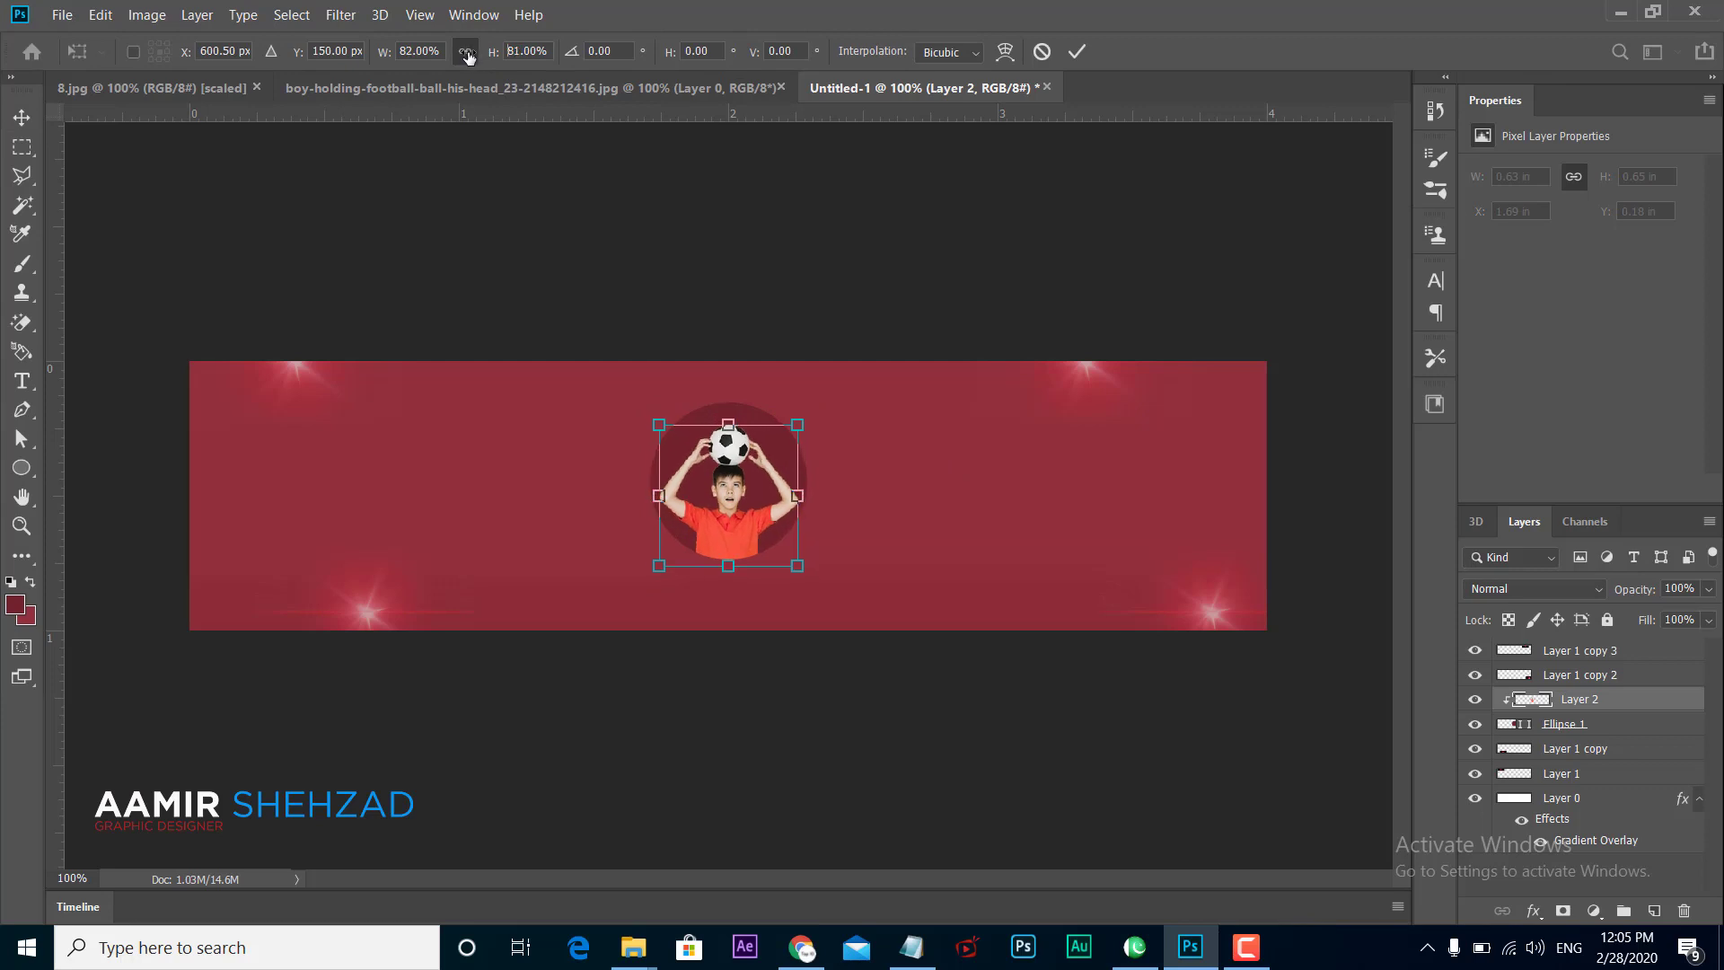
pyautogui.press('Return')
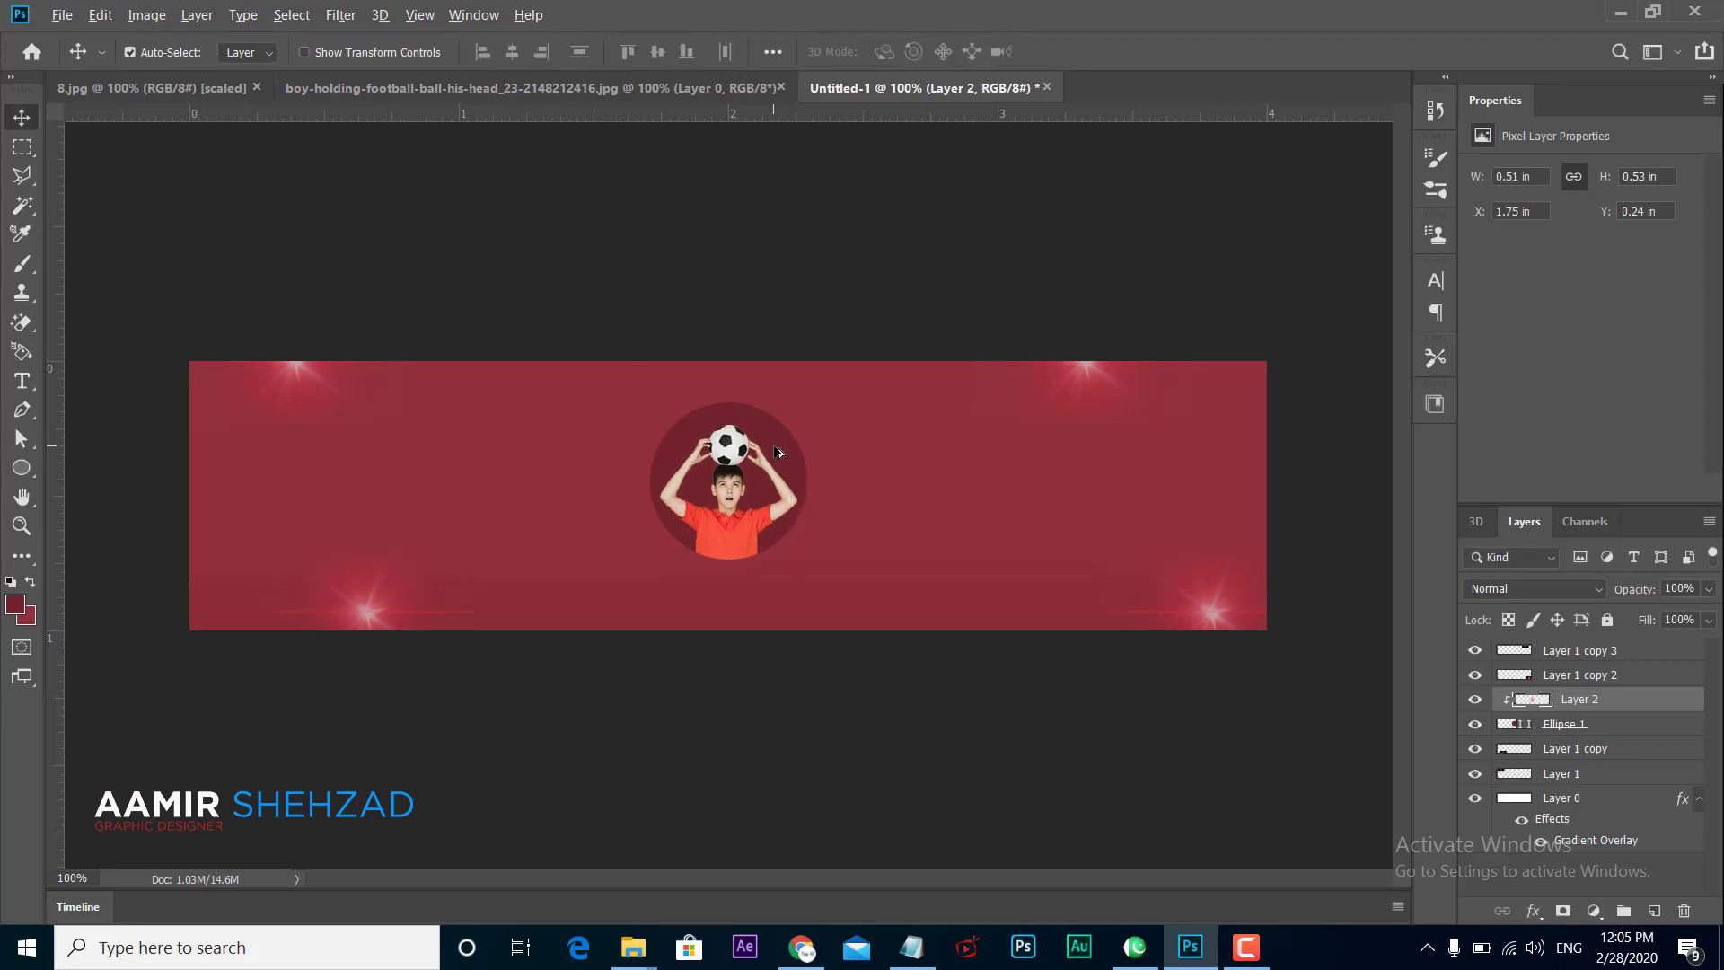
pyautogui.moveTo(773, 444); pyautogui.dragTo(972, 446)
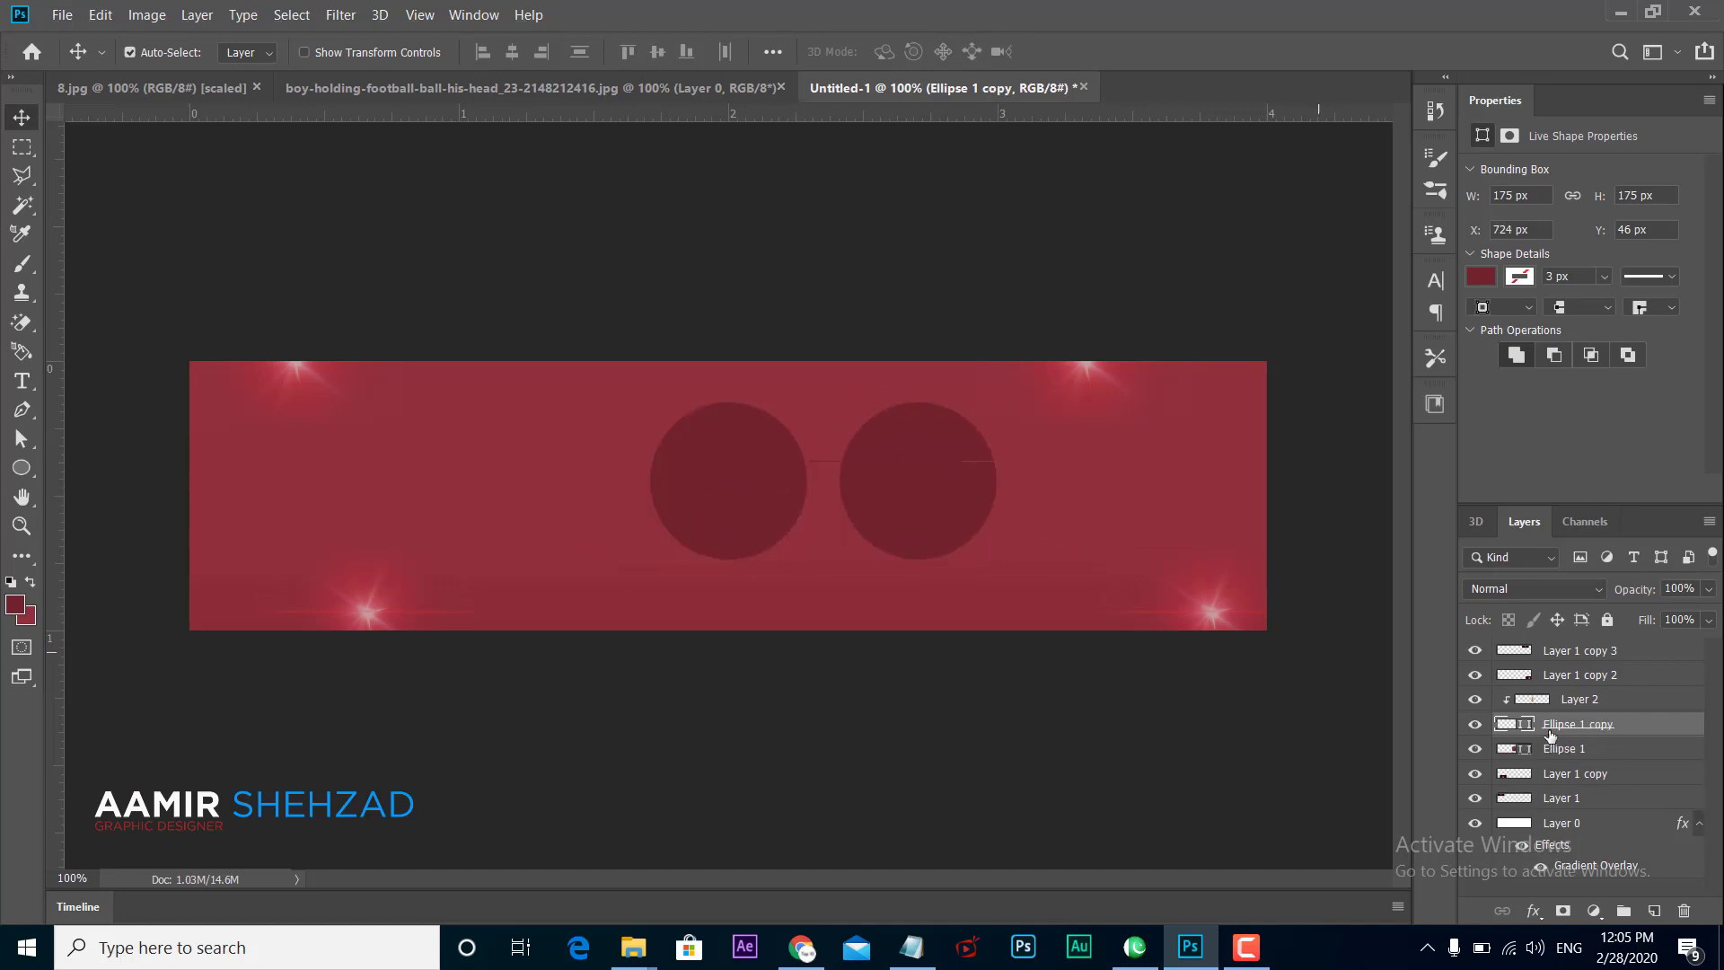
pyautogui.moveTo(1573, 735); pyautogui.dragTo(1578, 697)
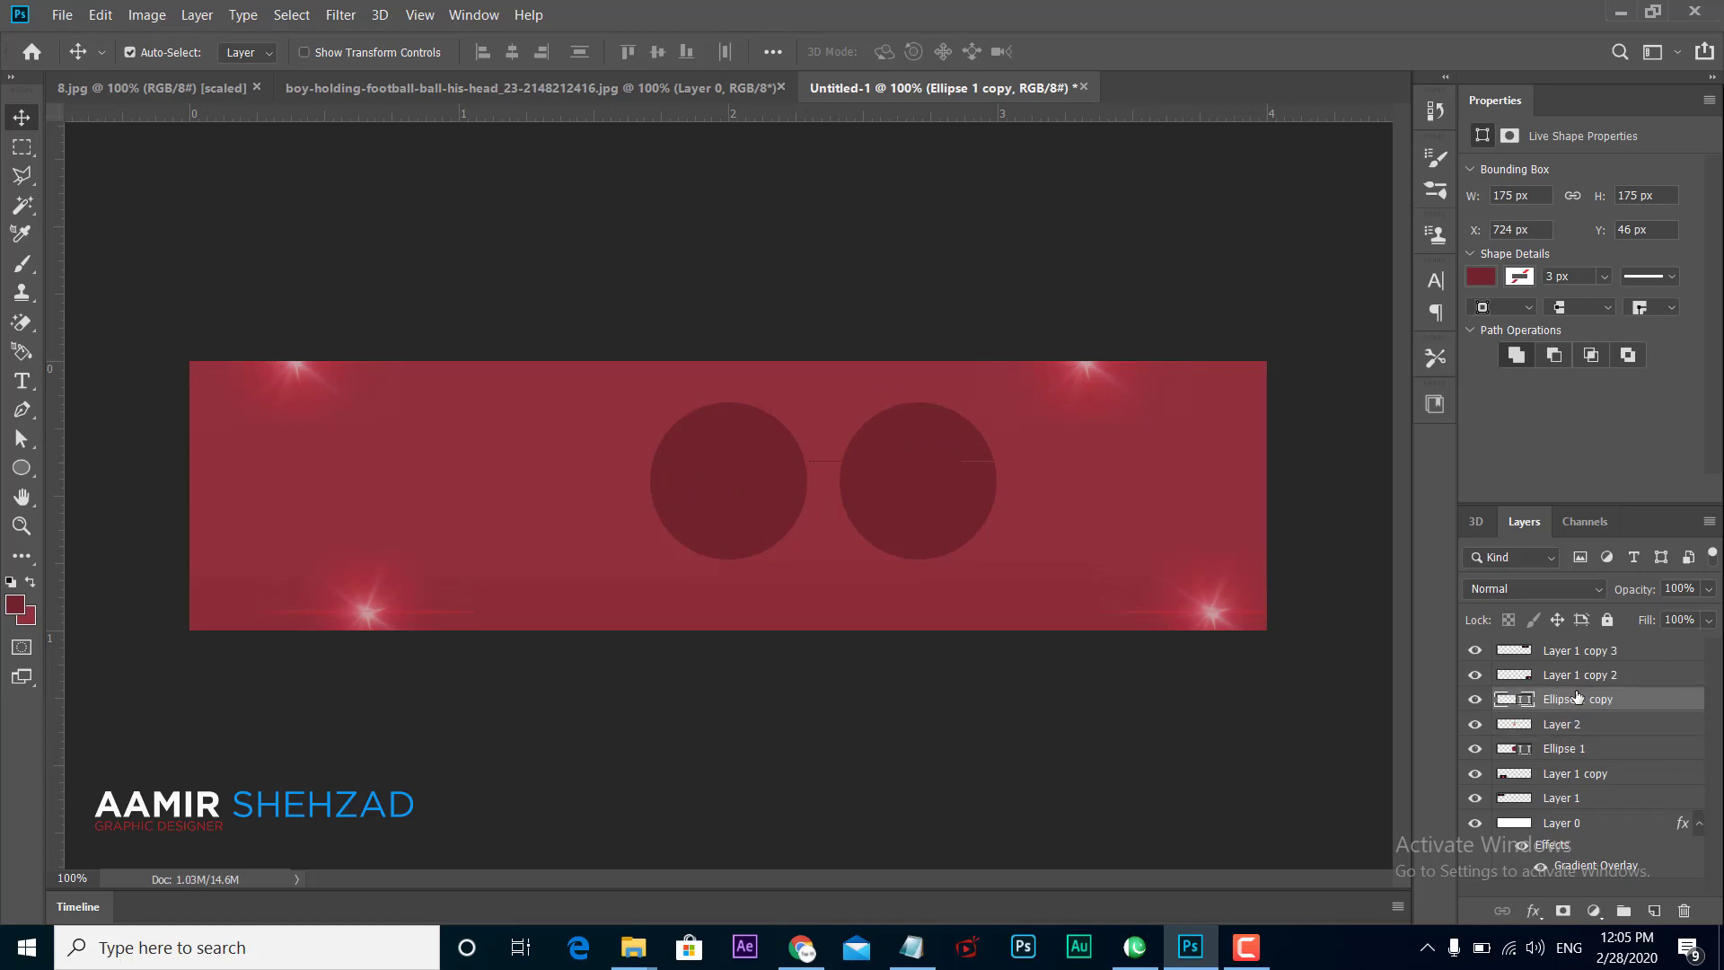
# Step: Clip the boy photo to the left circle and stack Ellipse 1 copy beneath Ellipse 1
pyautogui.moveTo(745, 524); pyautogui.dragTo(741, 507)
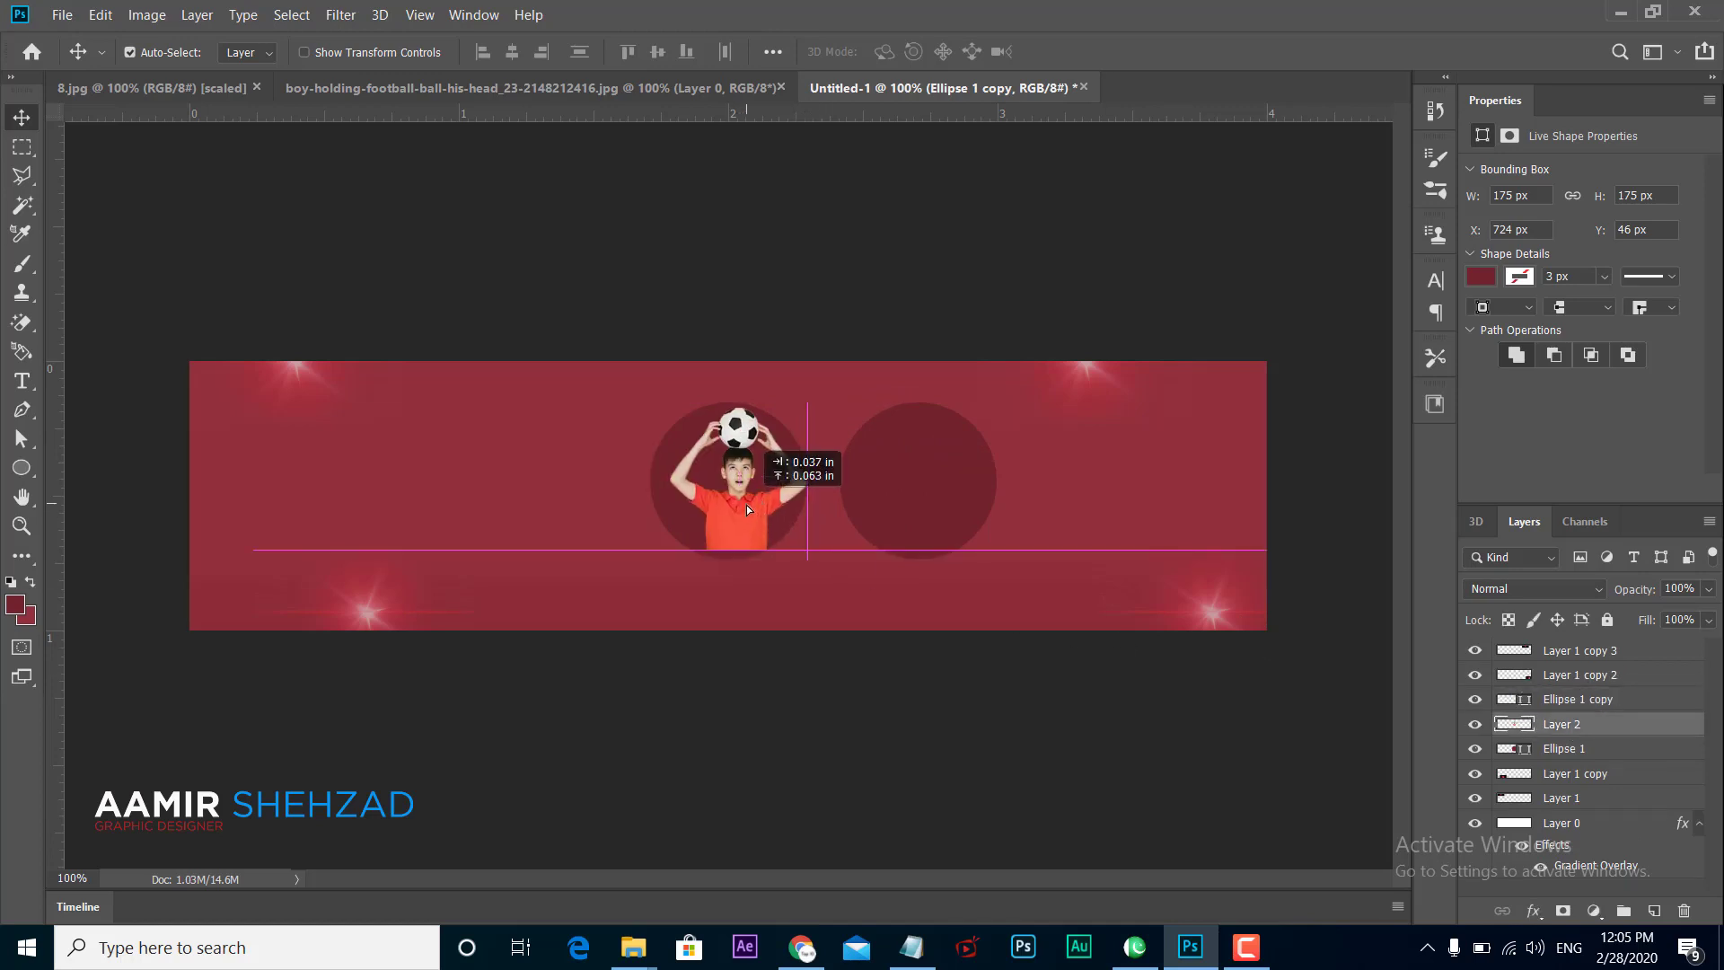
pyautogui.rightClick(1592, 734)
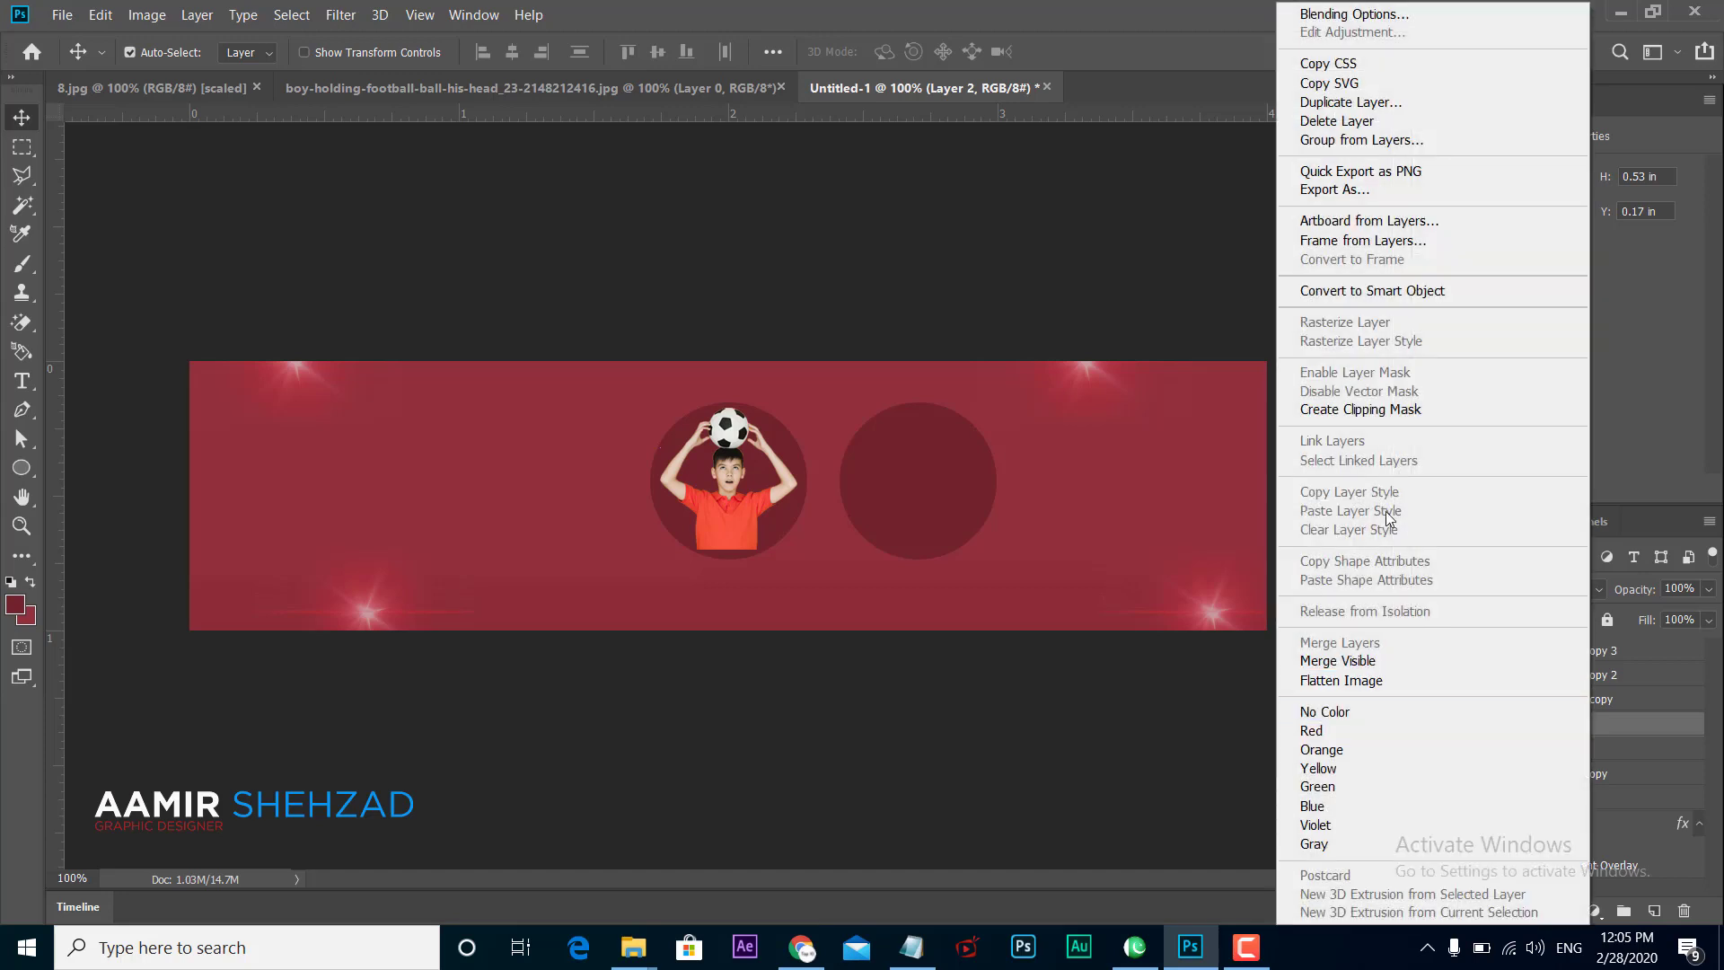
pyautogui.click(1346, 420)
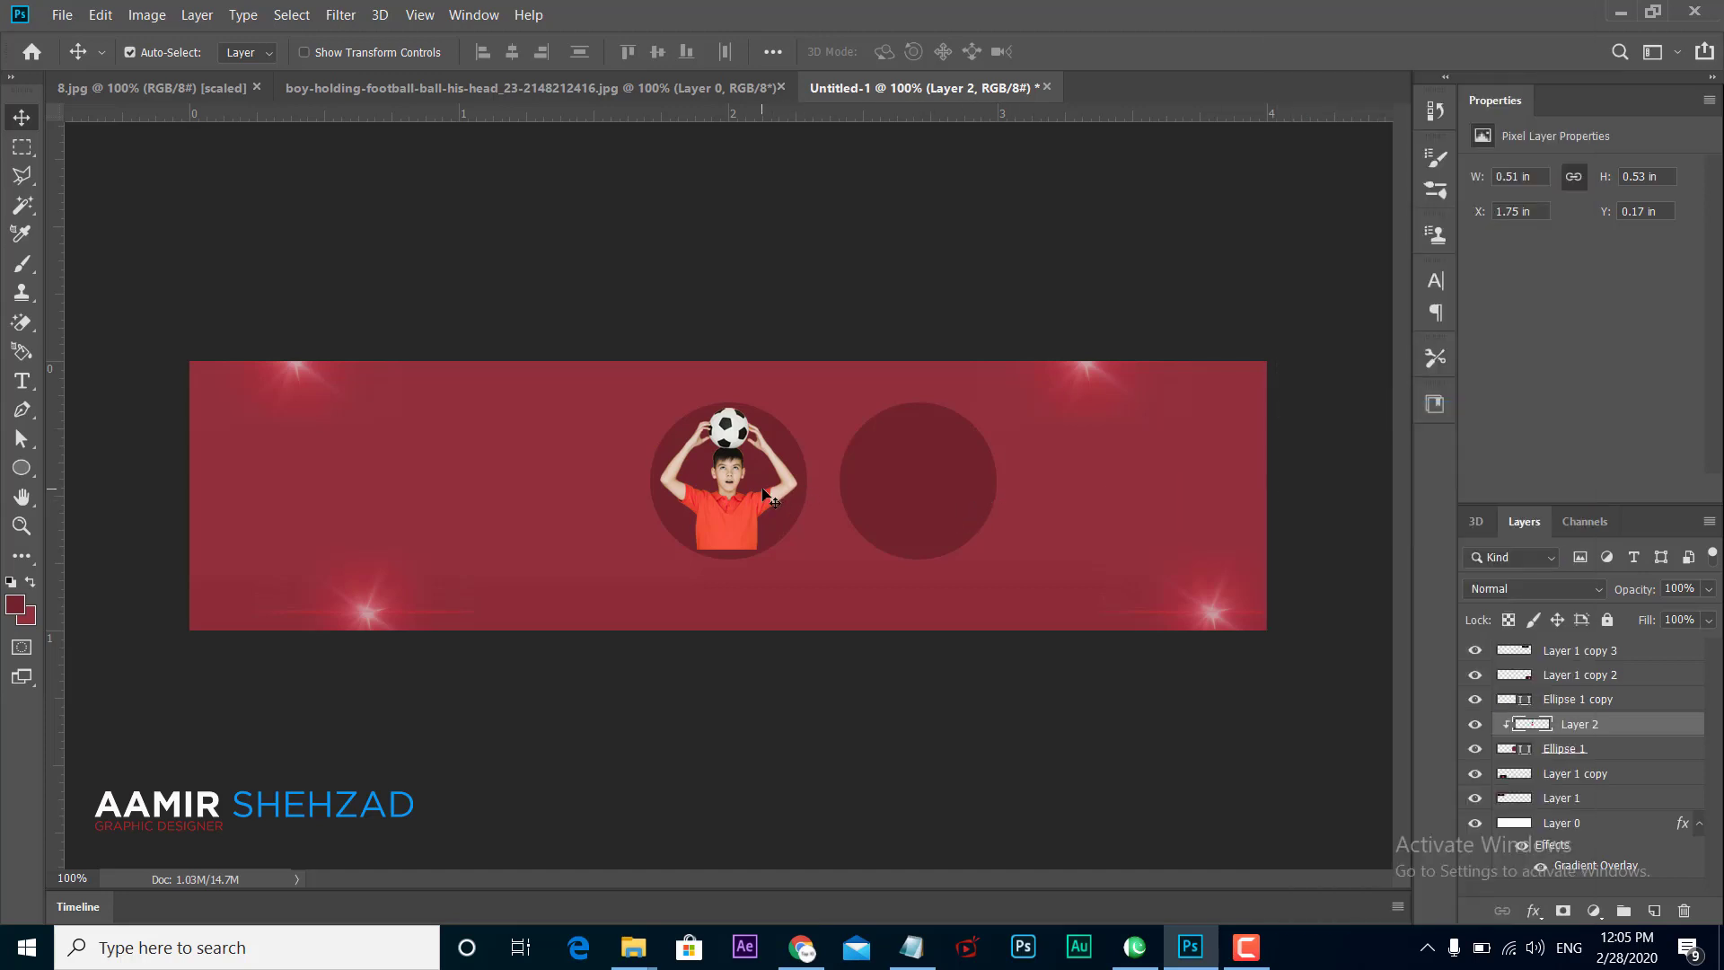
pyautogui.moveTo(763, 490); pyautogui.dragTo(766, 493)
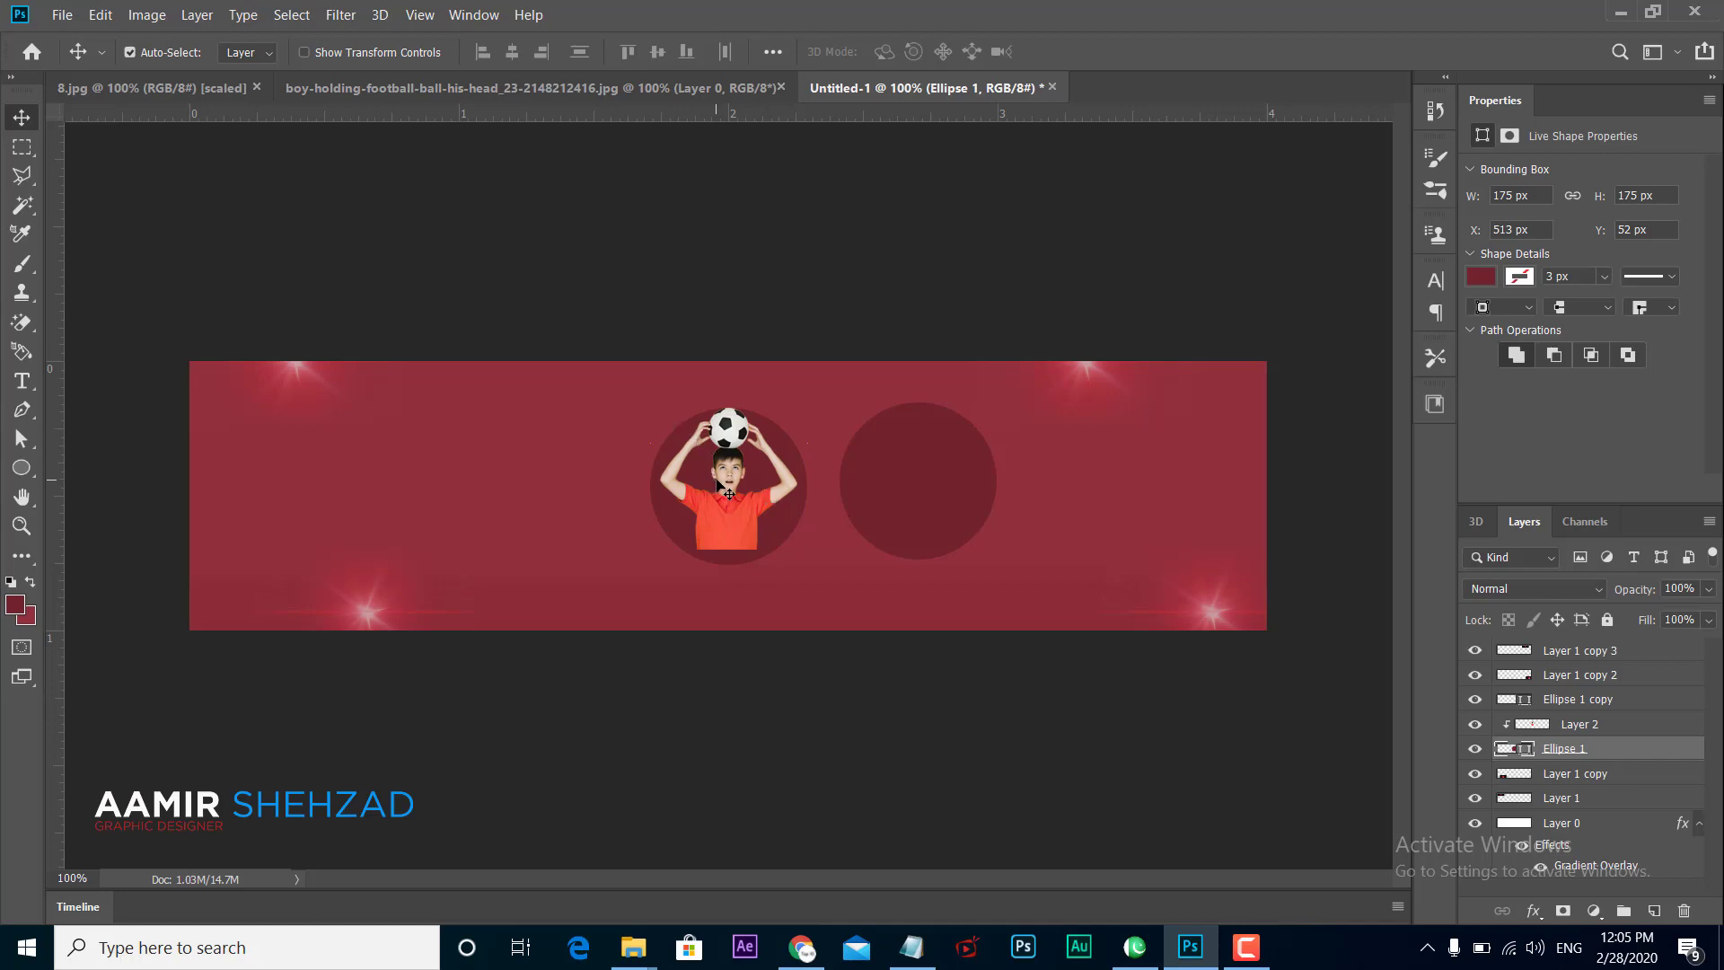
pyautogui.moveTo(721, 488); pyautogui.dragTo(718, 510)
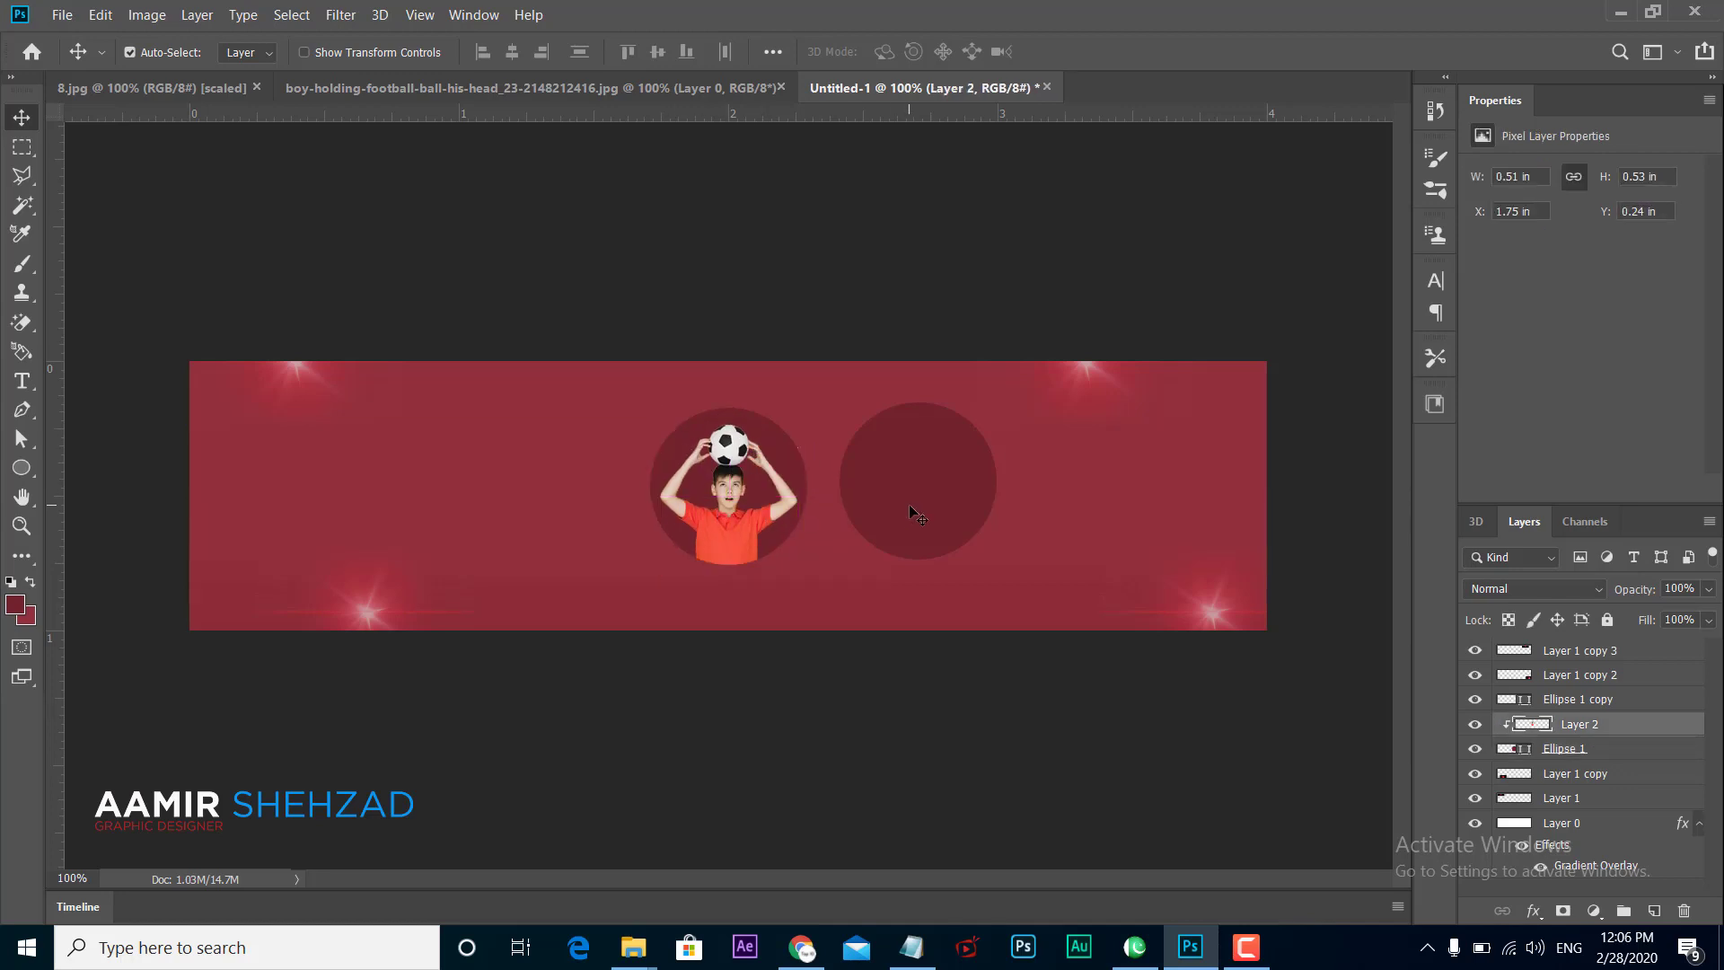
pyautogui.moveTo(909, 504); pyautogui.dragTo(718, 513)
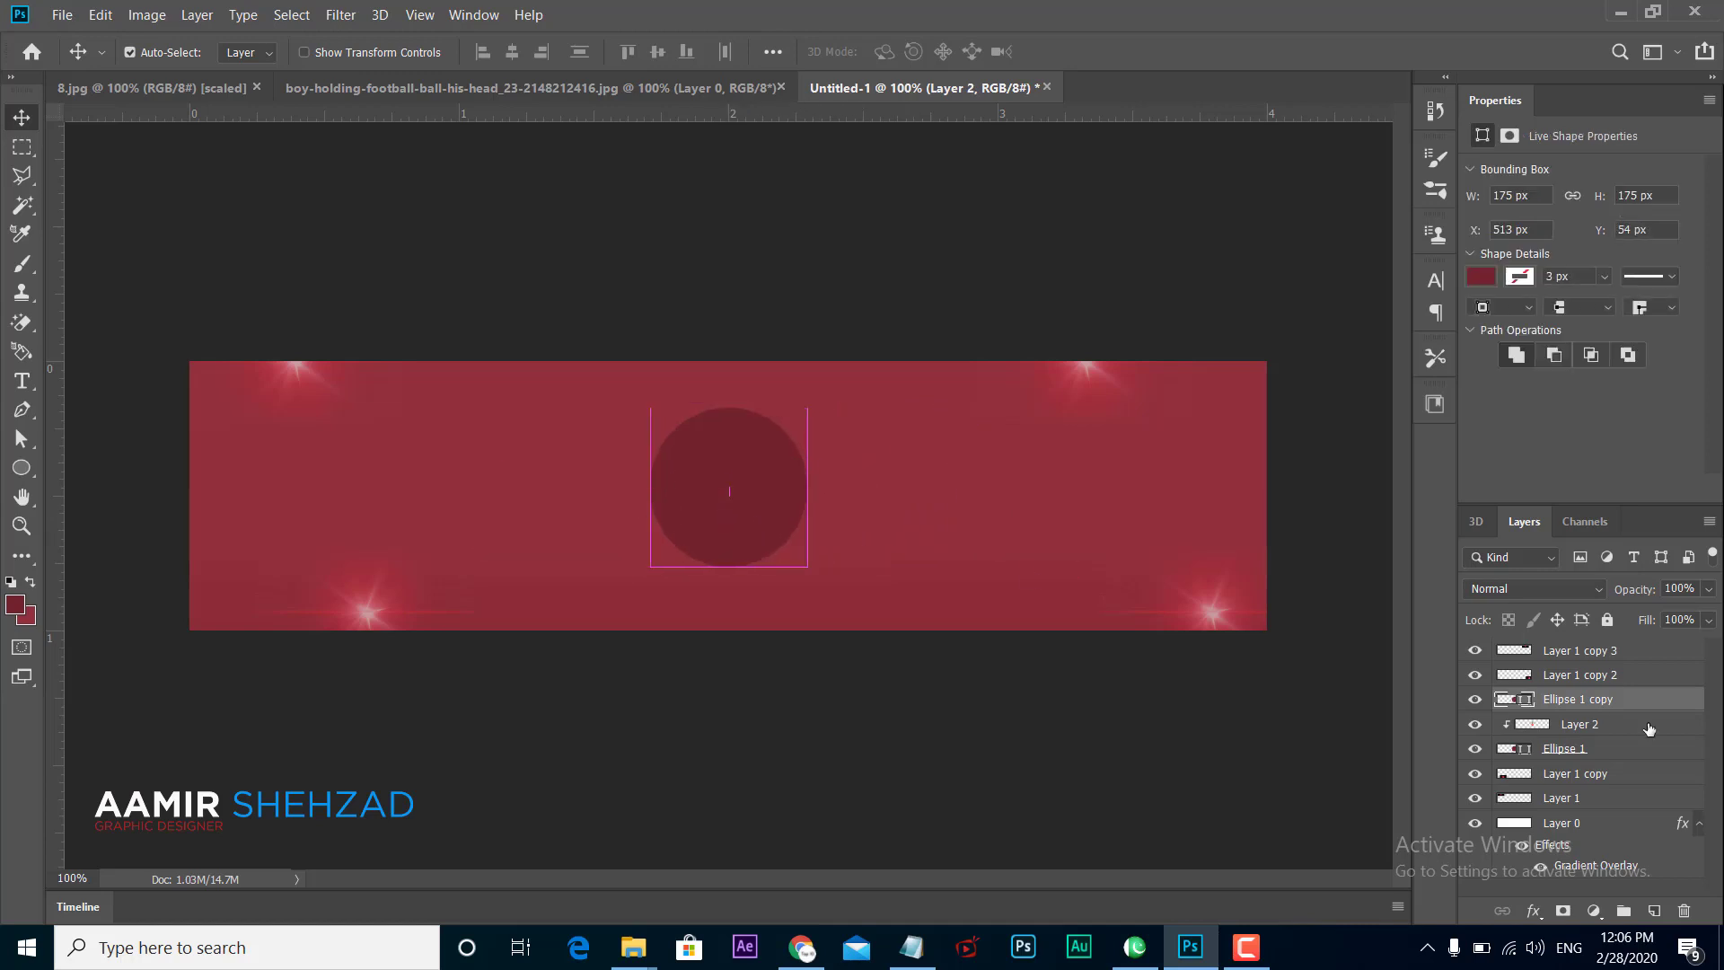
pyautogui.moveTo(1569, 755); pyautogui.dragTo(1569, 760)
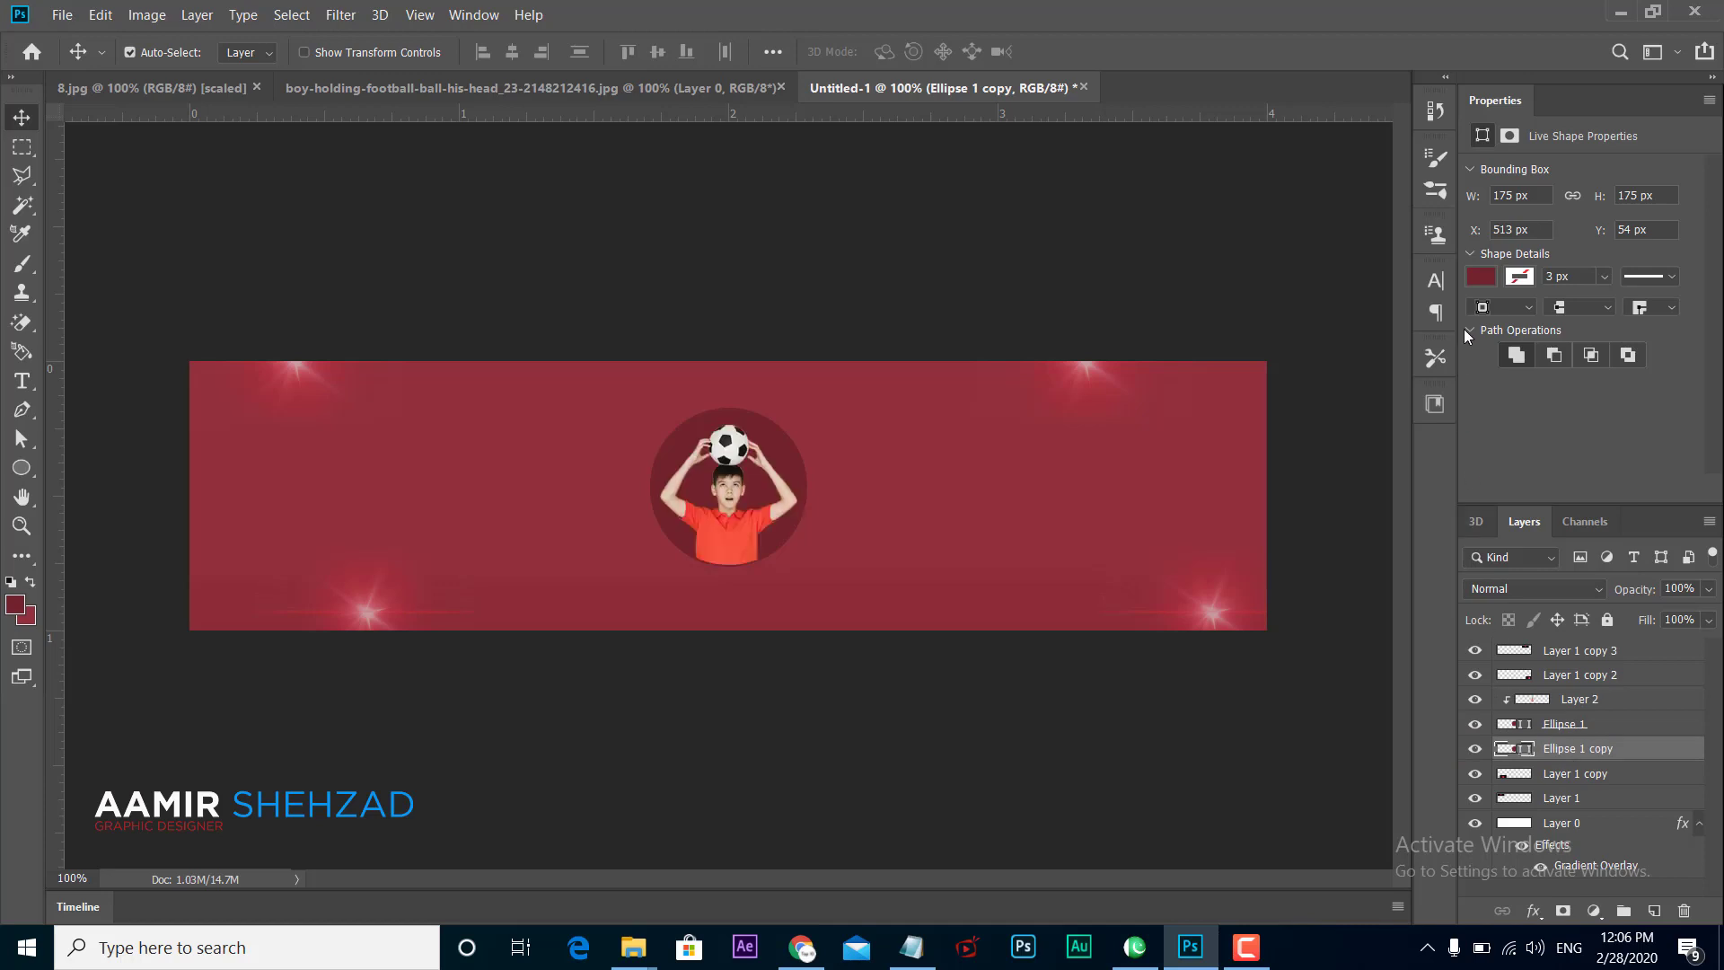
# Step: Give the circle copy no fill and a white stroke
pyautogui.click(1482, 278)
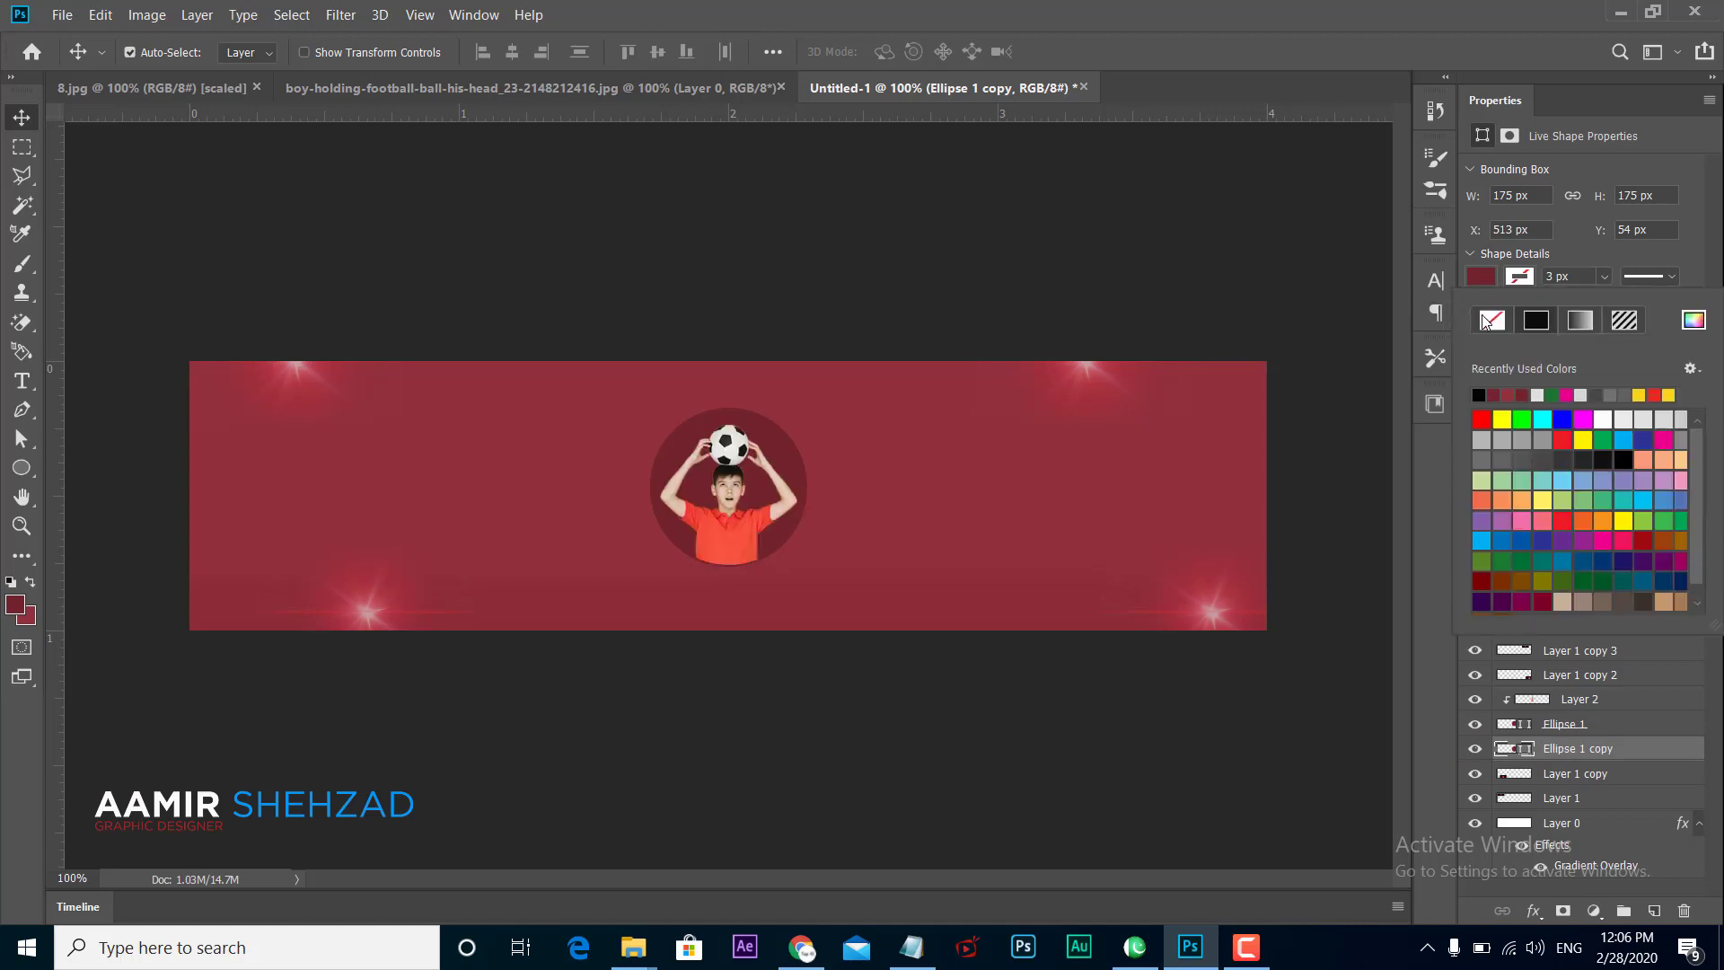
pyautogui.click(1490, 320)
pyautogui.click(1517, 278)
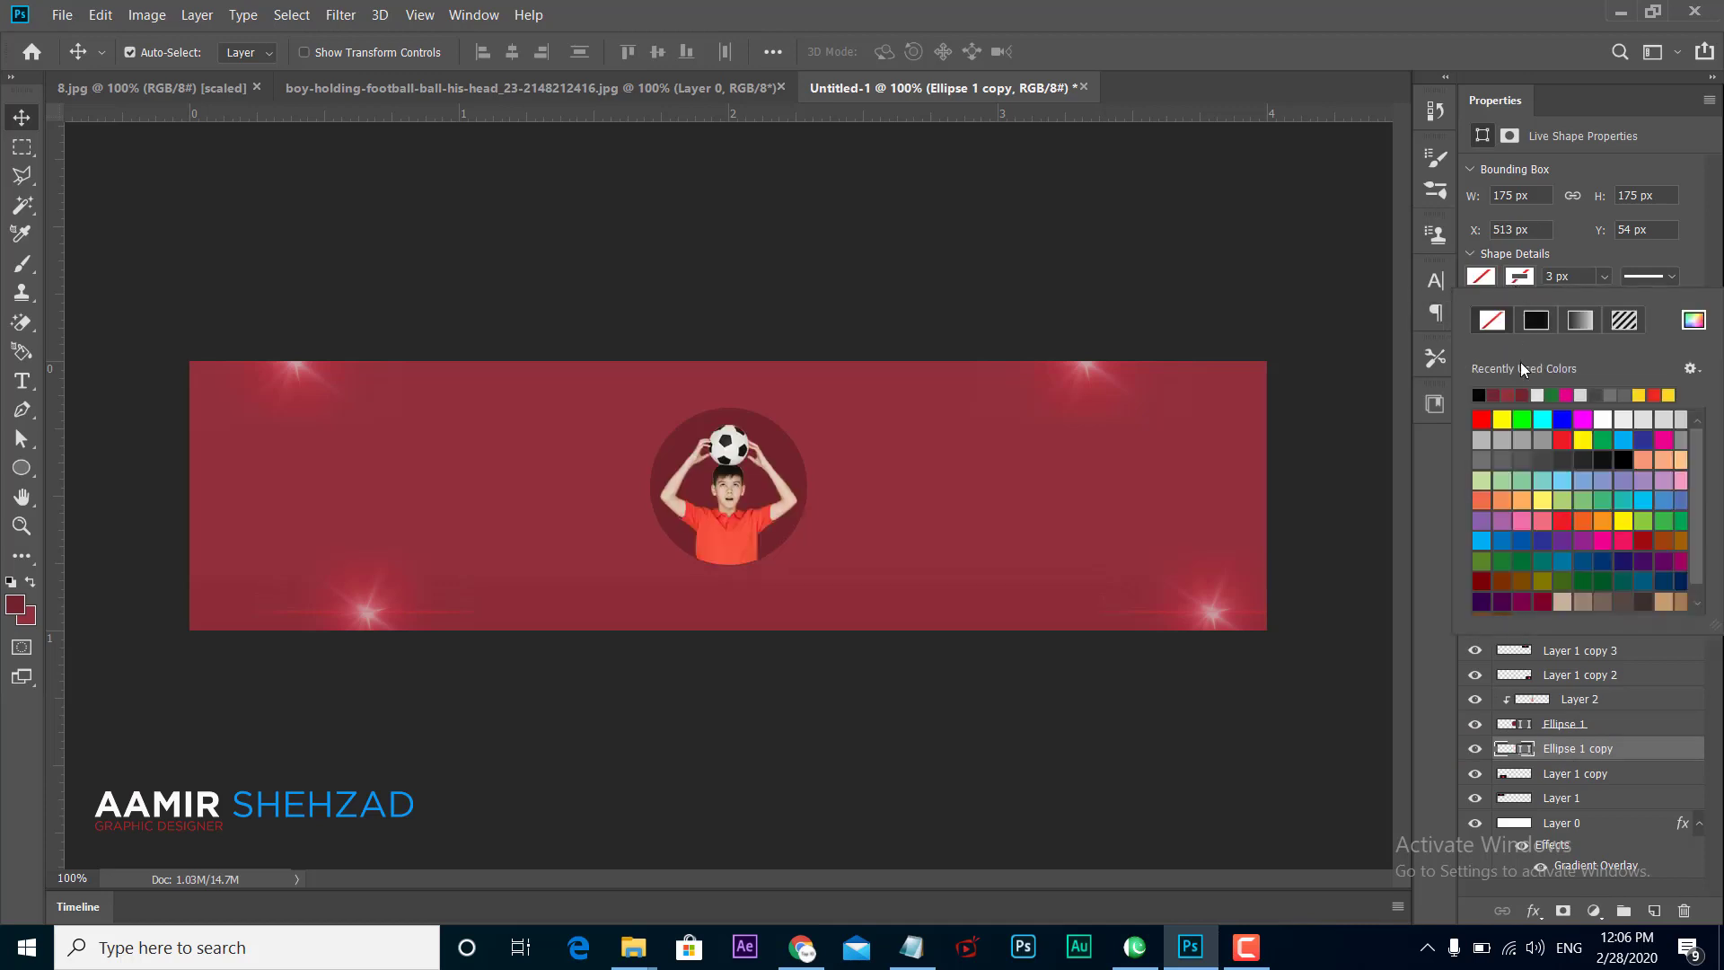
pyautogui.click(1536, 395)
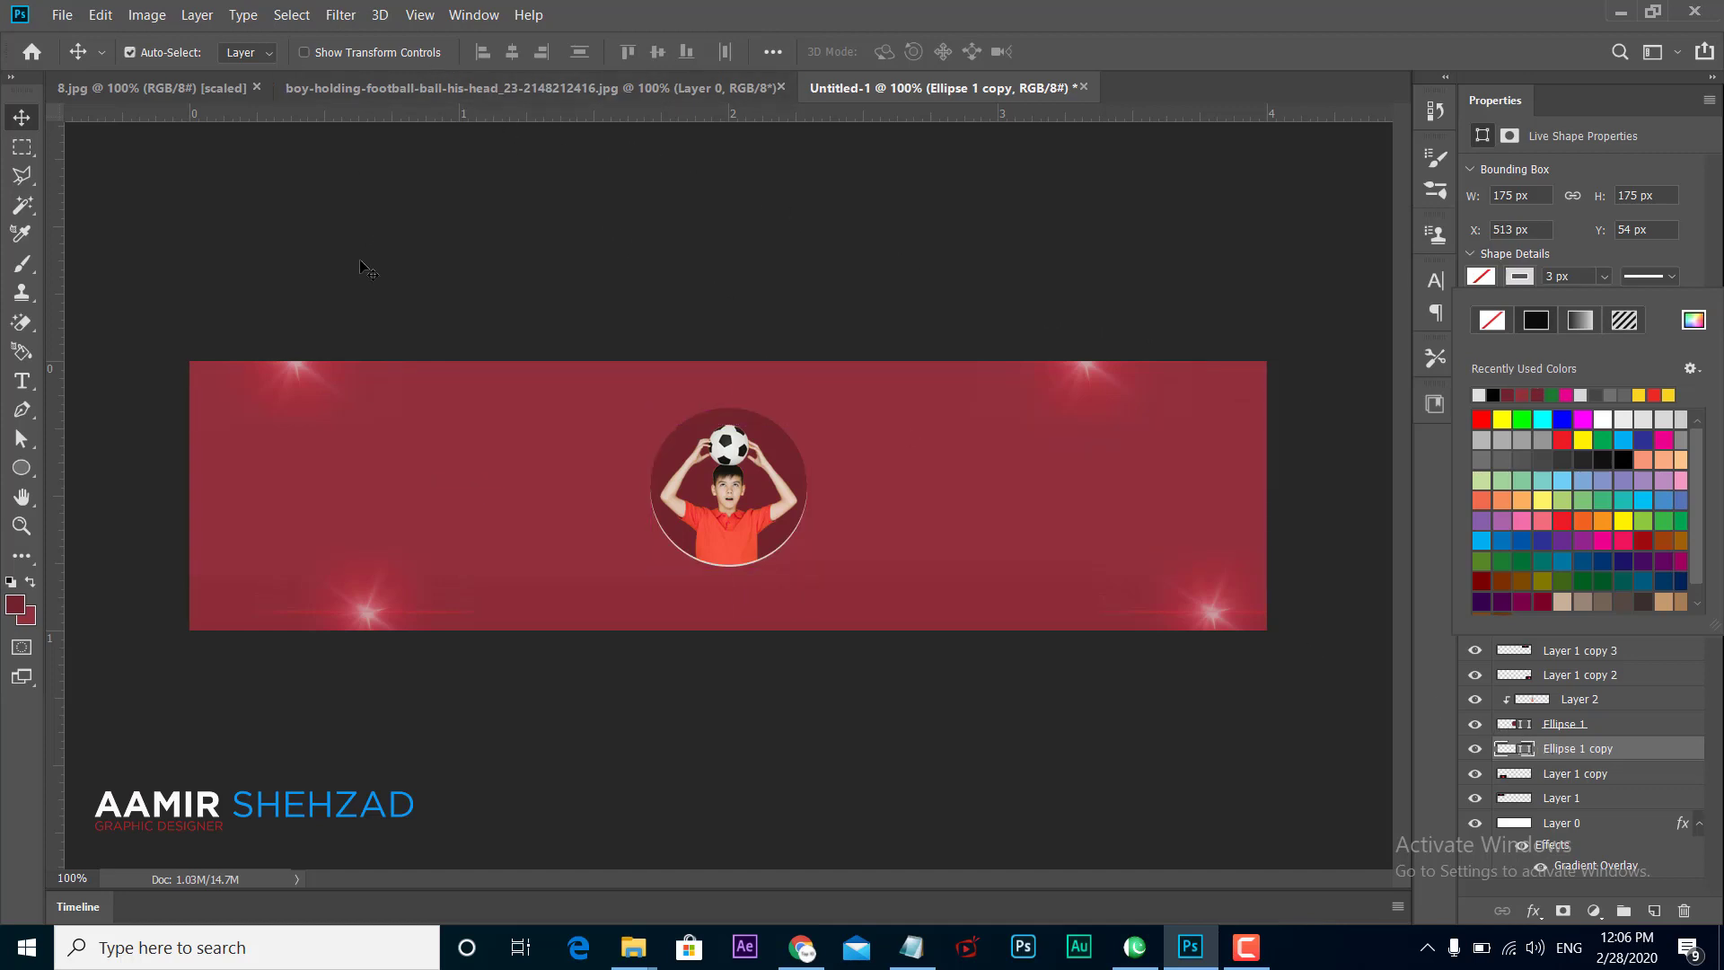
pyautogui.click(13, 466)
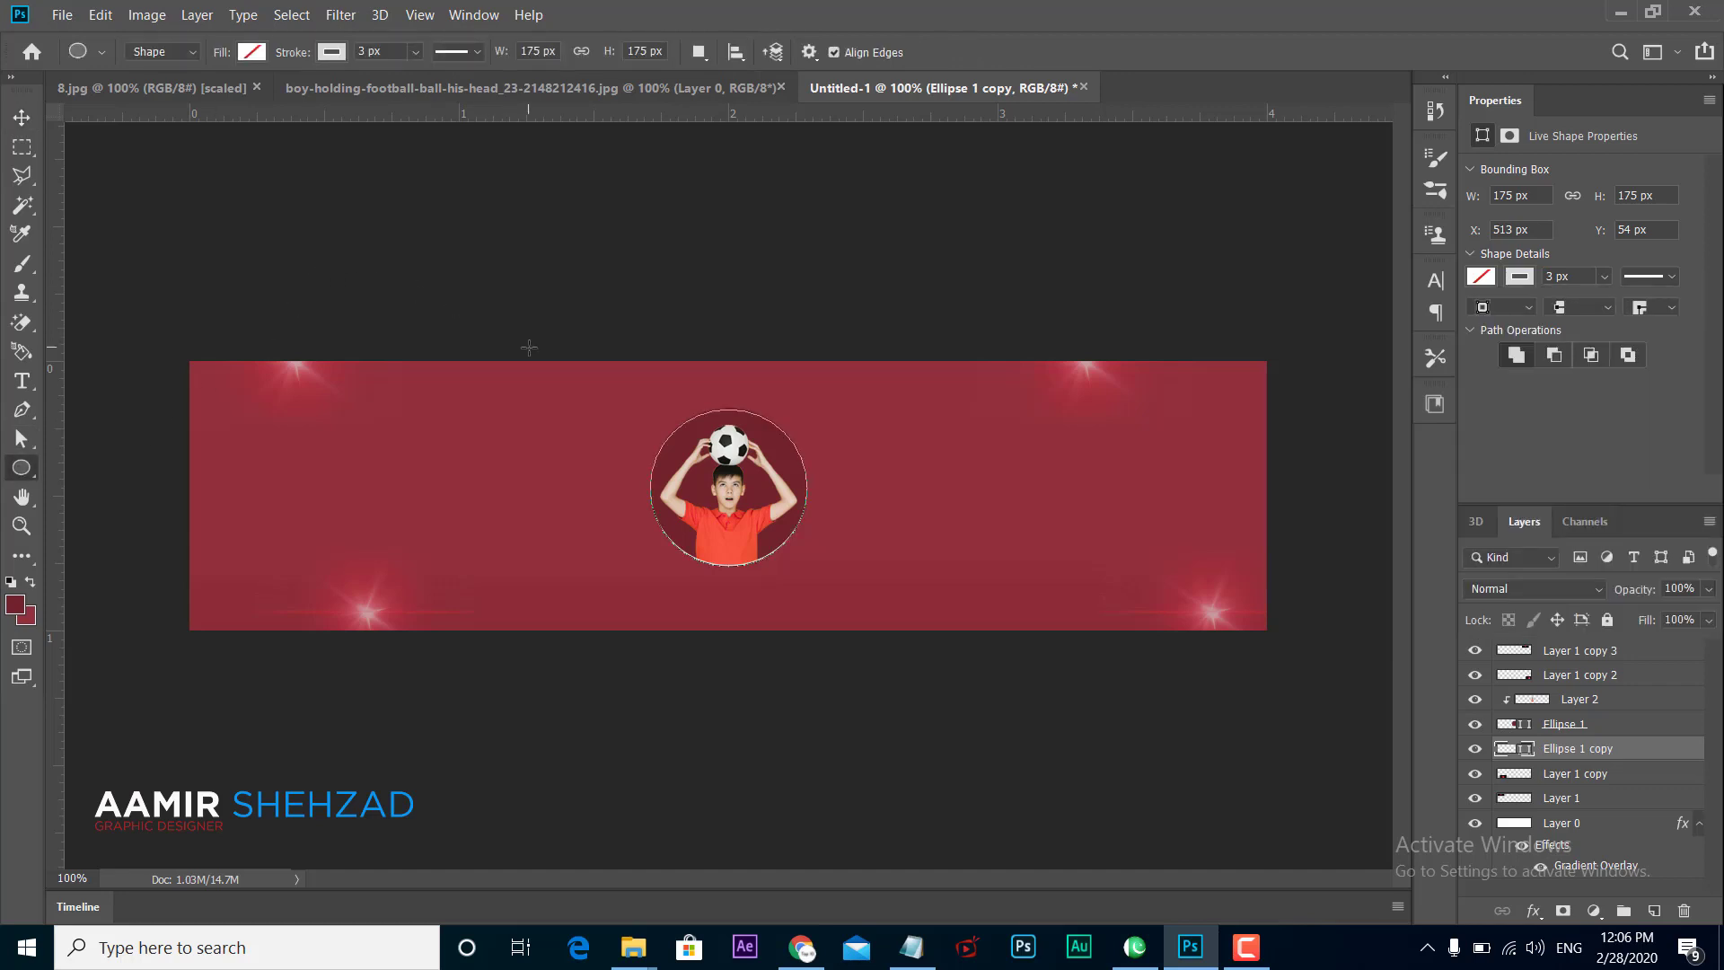
# Step: Enlarge the white ring proportionally to 106% and make its stroke dashed
pyautogui.hotkey('ctrl', 't')
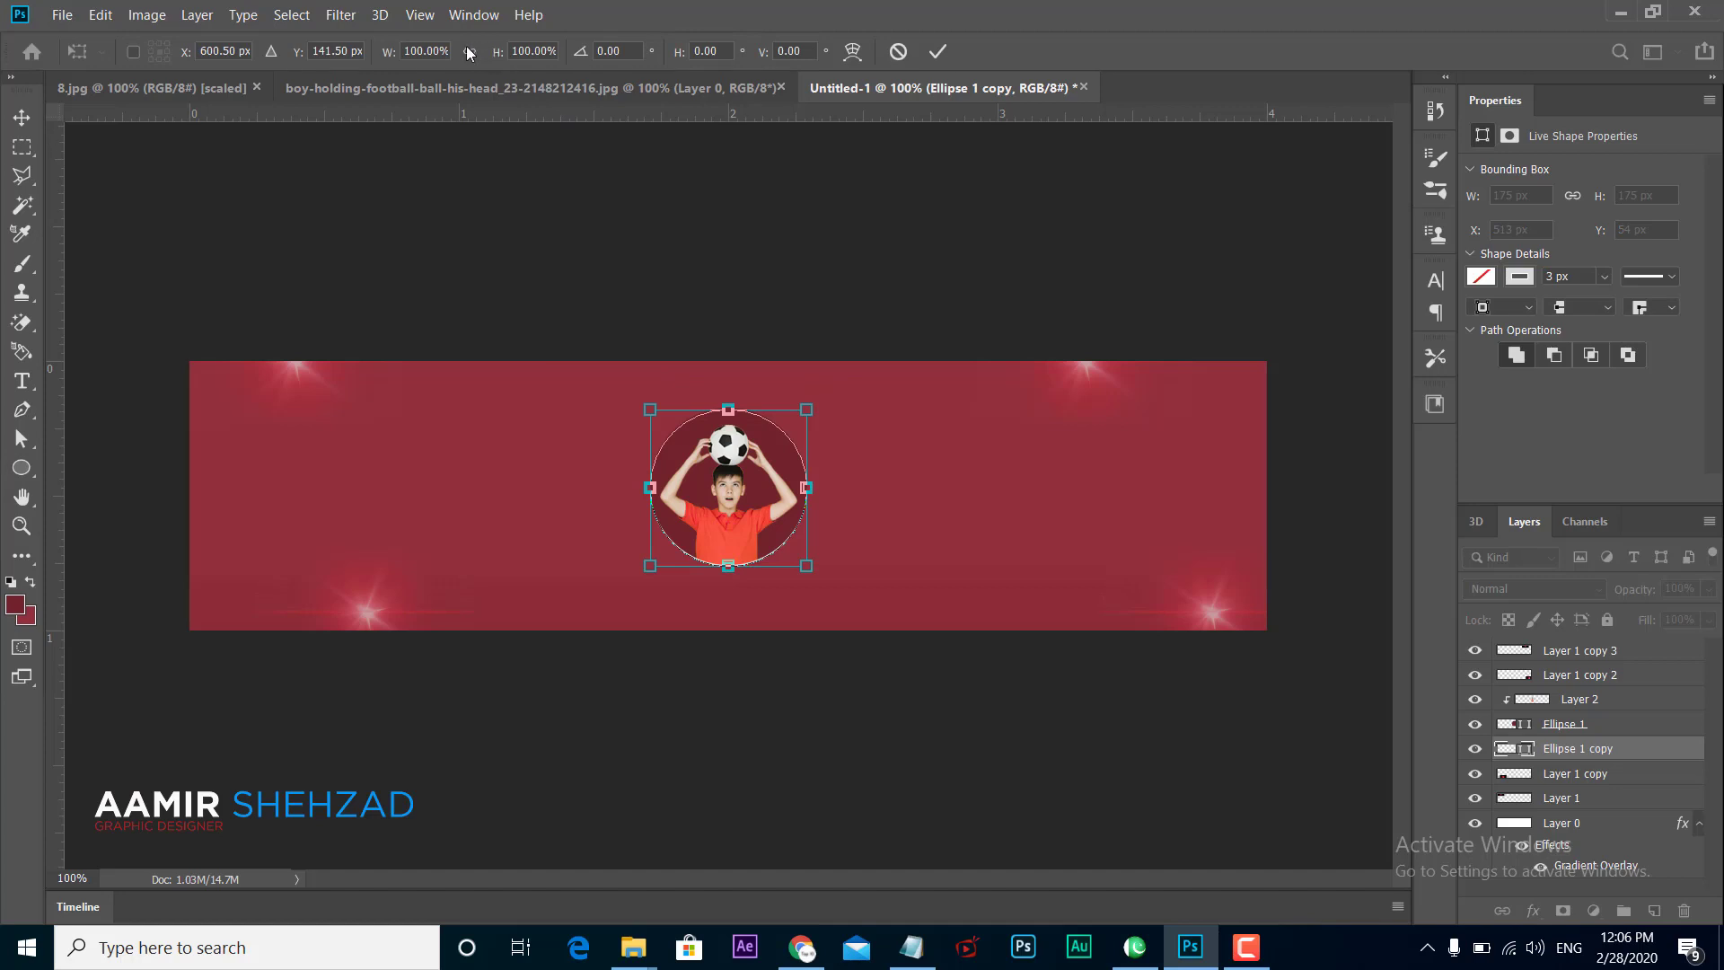
pyautogui.click(469, 51)
pyautogui.moveTo(498, 54); pyautogui.dragTo(504, 54)
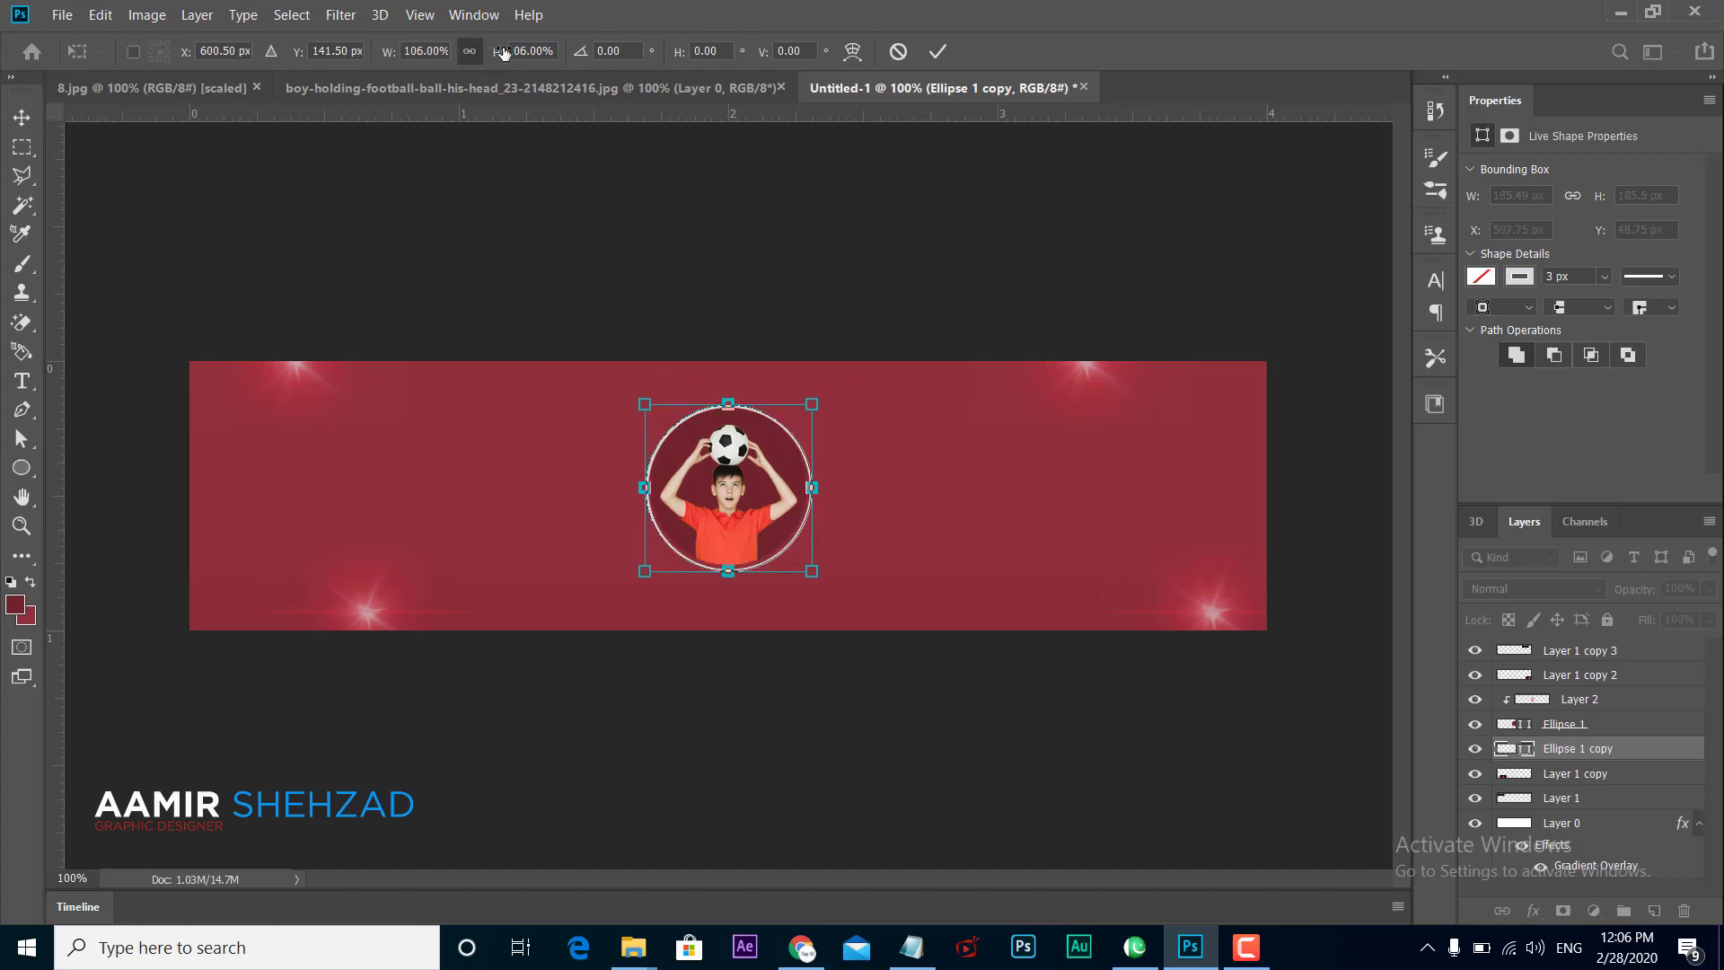
pyautogui.press('Return')
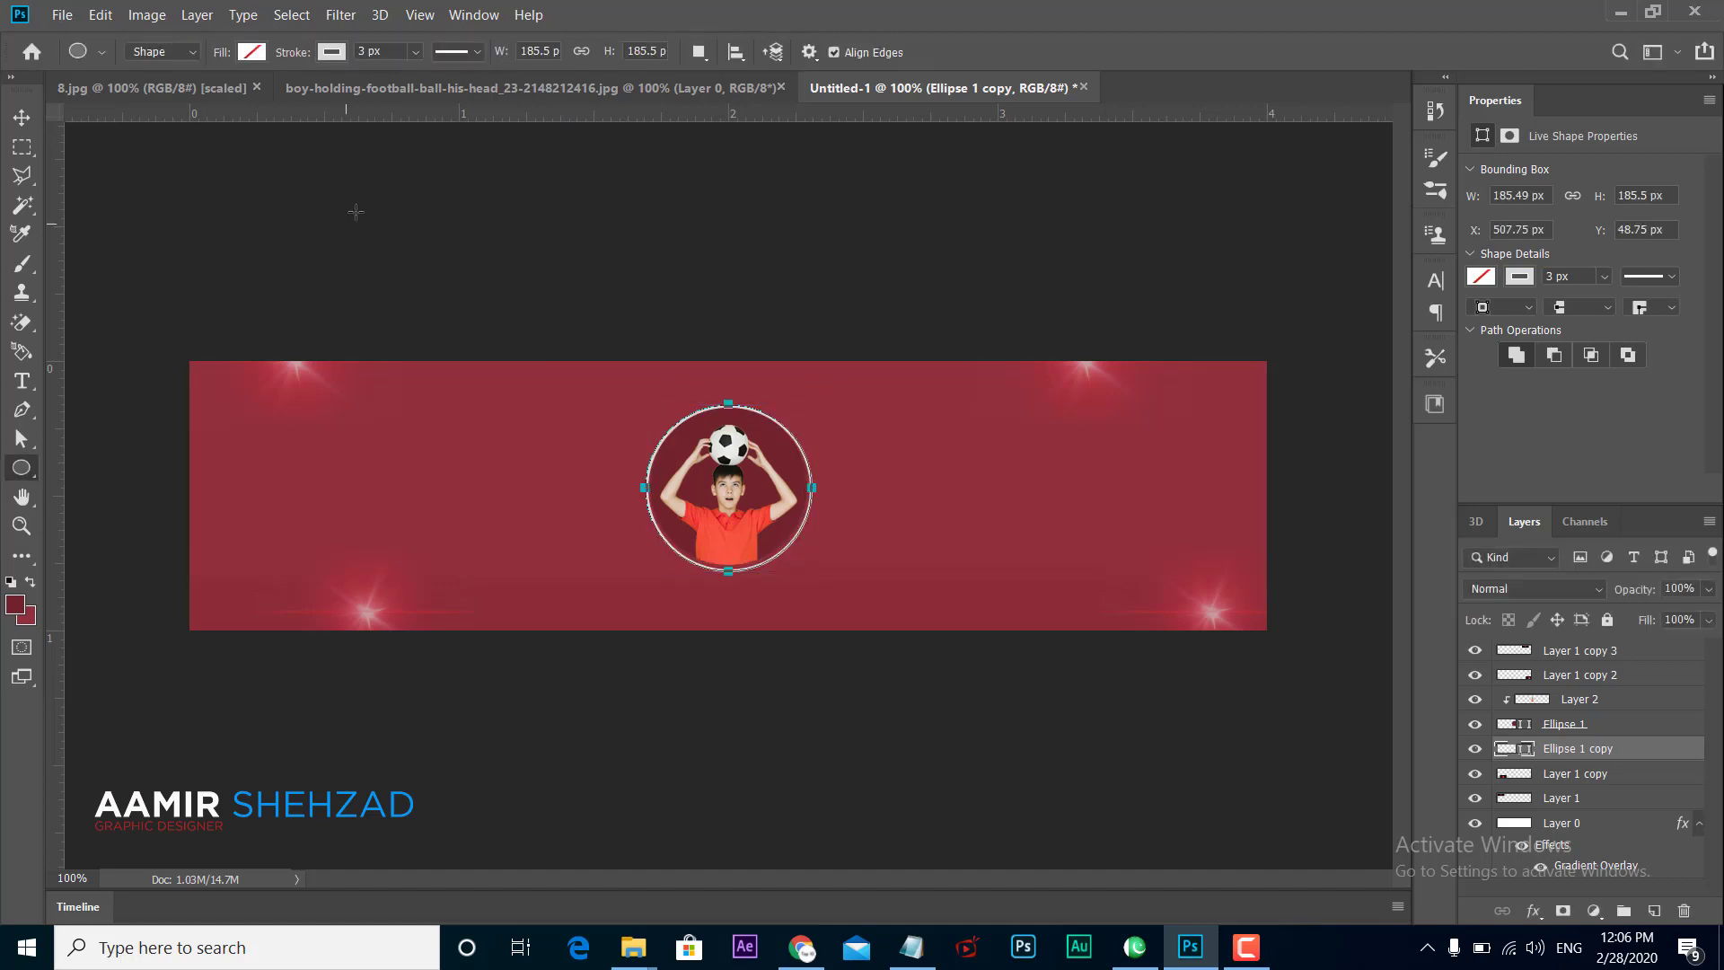
pyautogui.click(456, 51)
pyautogui.click(449, 167)
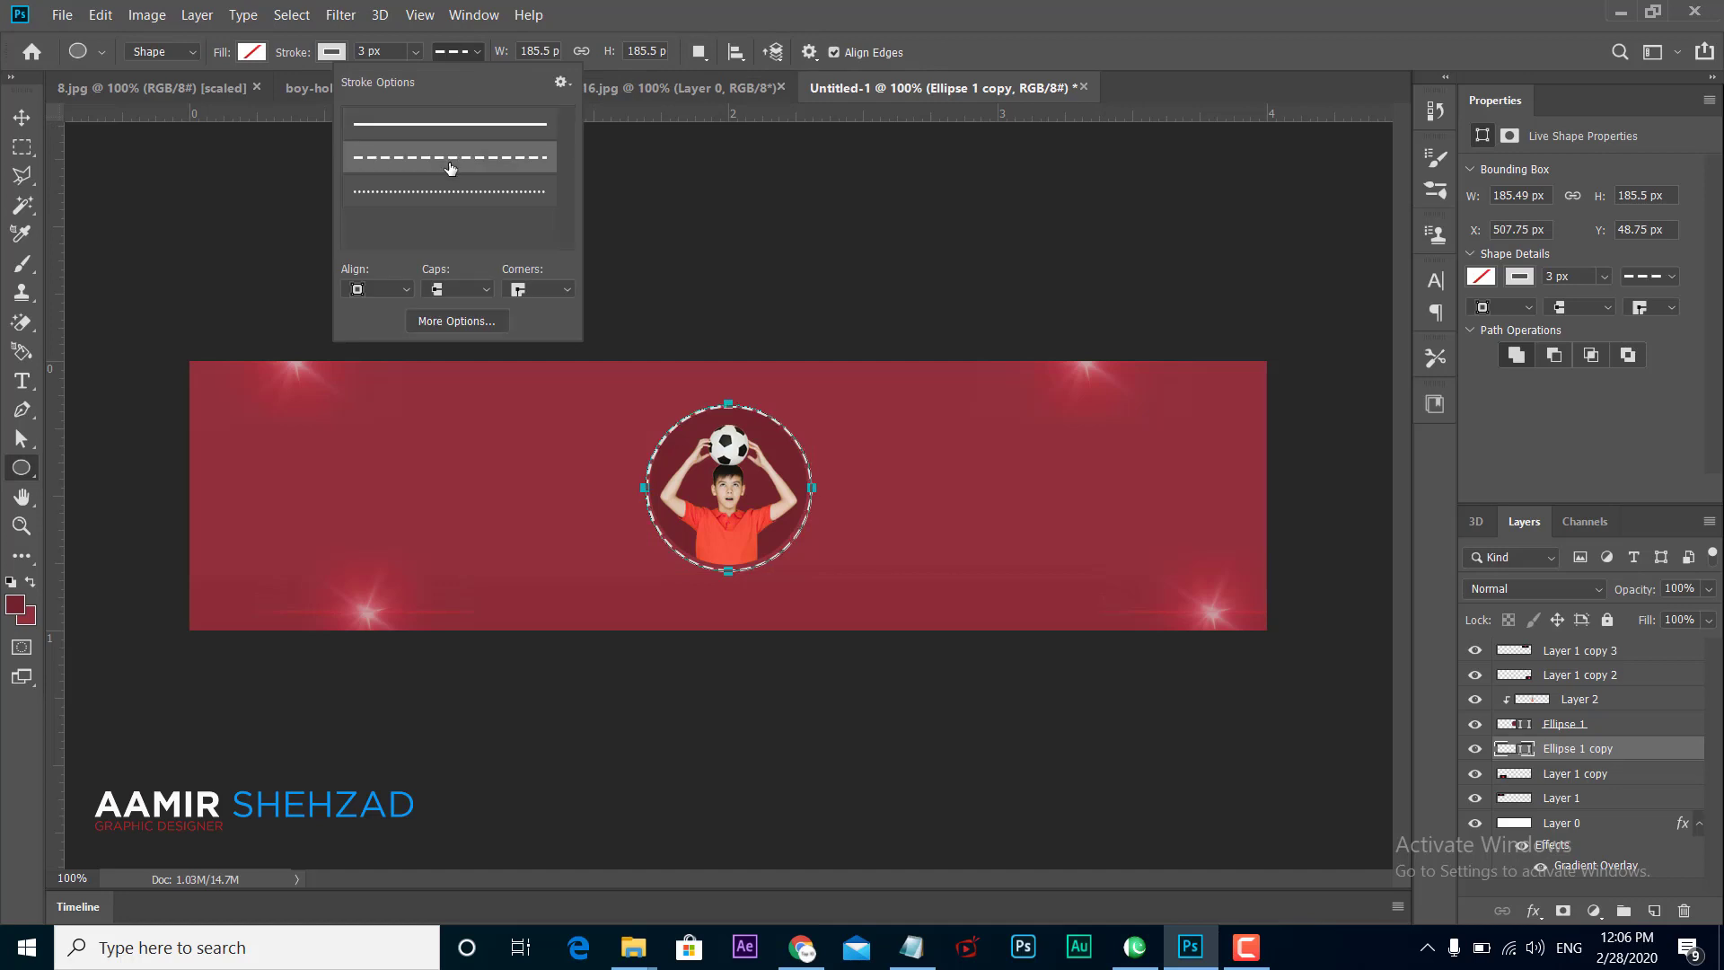
pyautogui.click(20, 126)
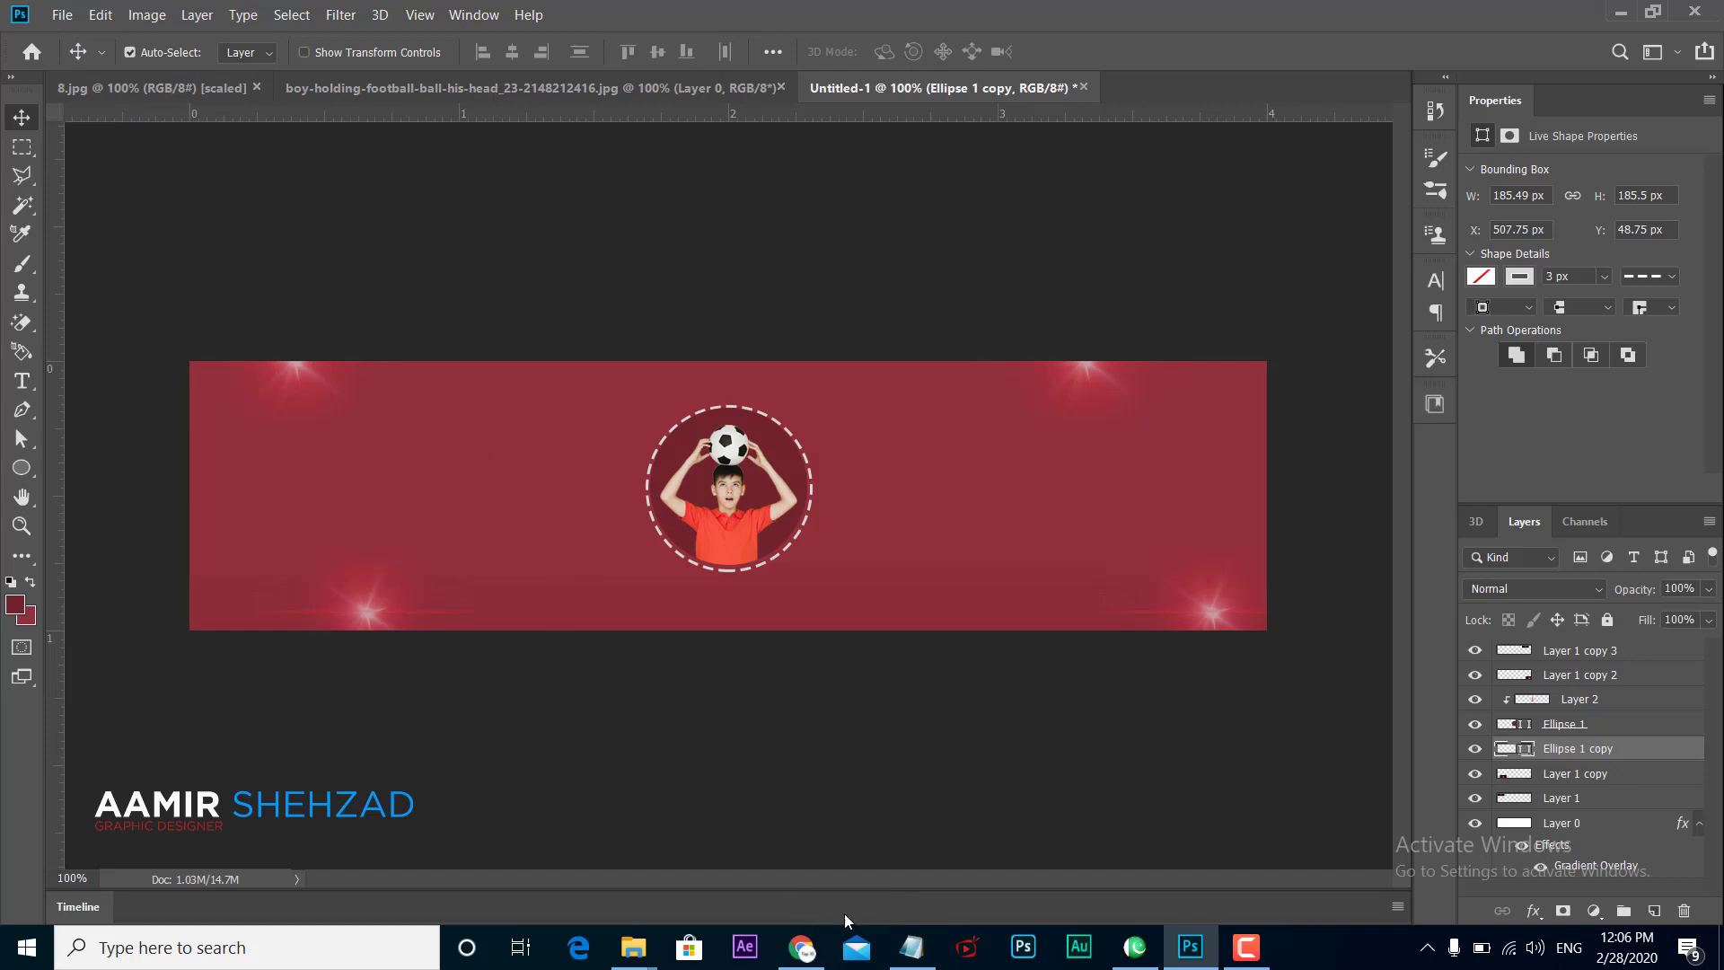
# Step: Select the word 'Messi' in the Notepad banner notes
pyautogui.click(909, 947)
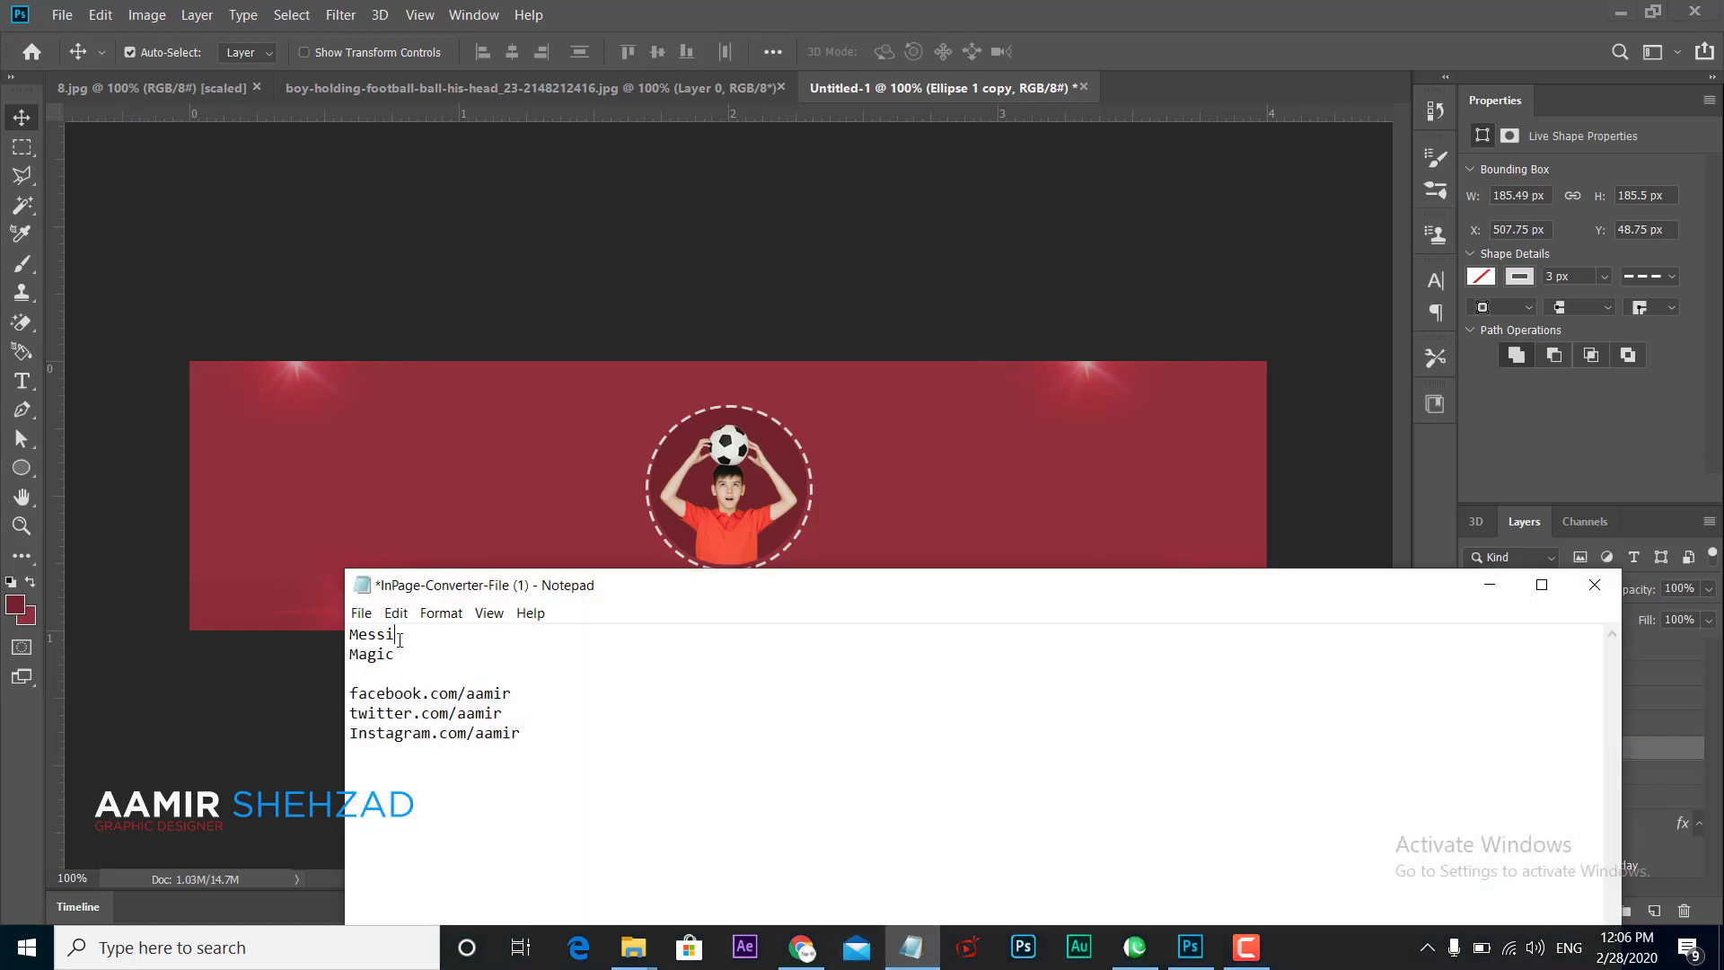
pyautogui.moveTo(399, 637); pyautogui.dragTo(348, 637)
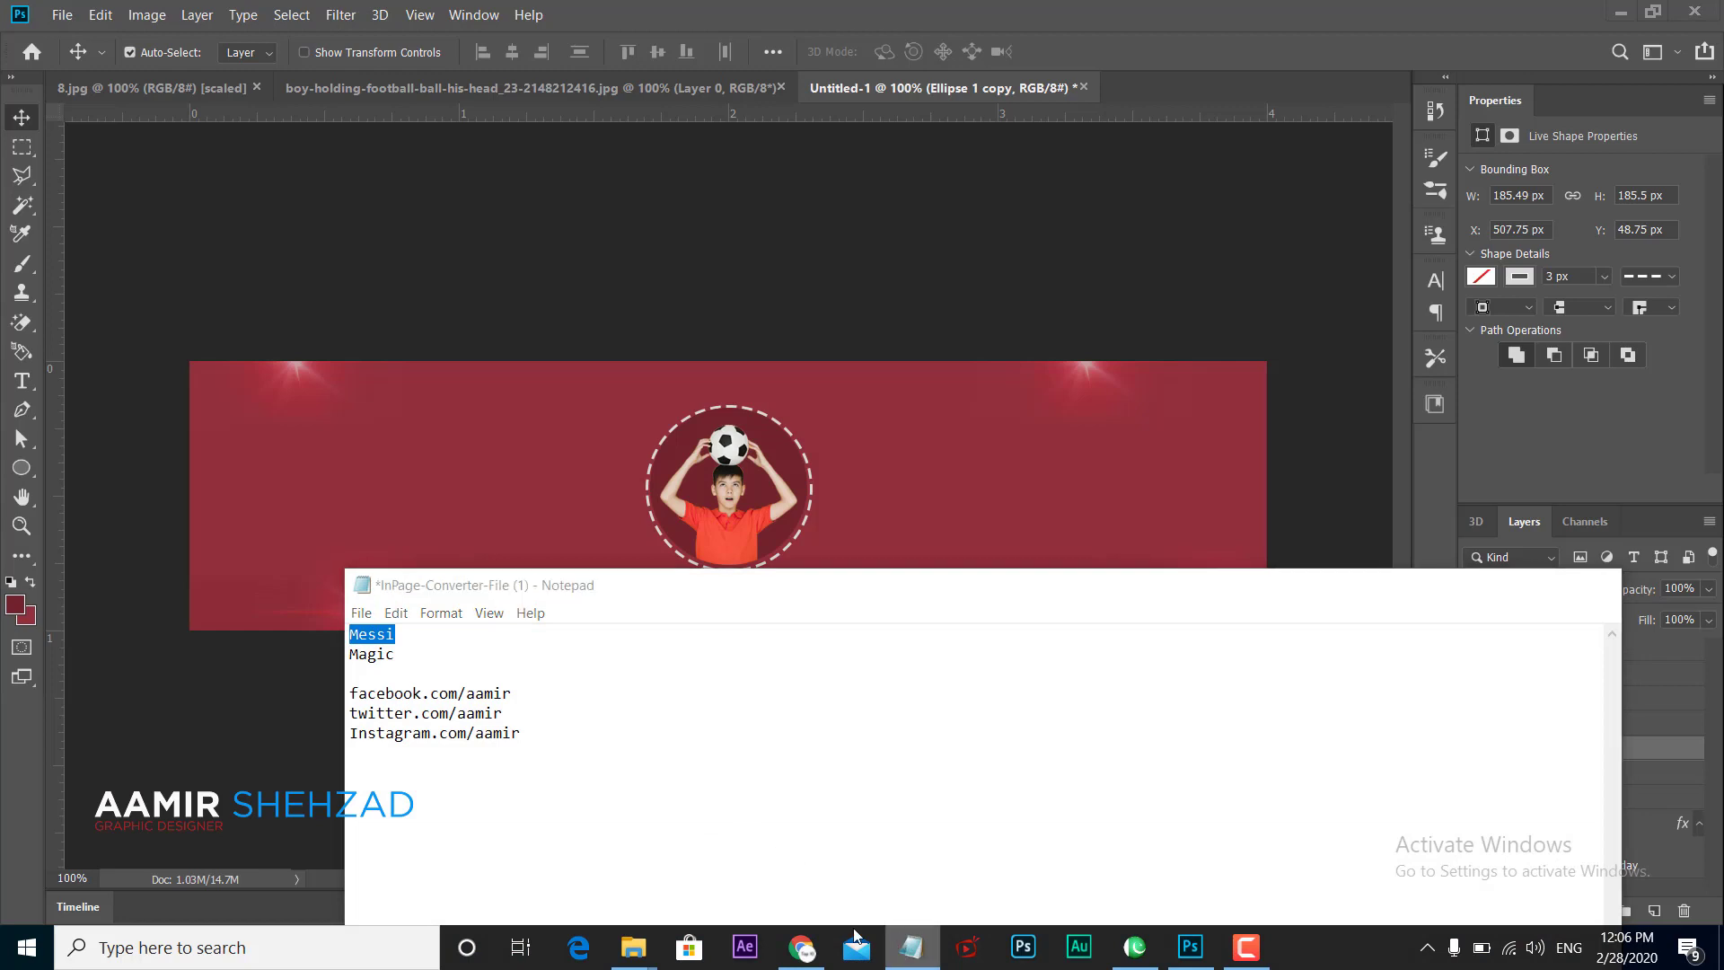
pyautogui.click(22, 381)
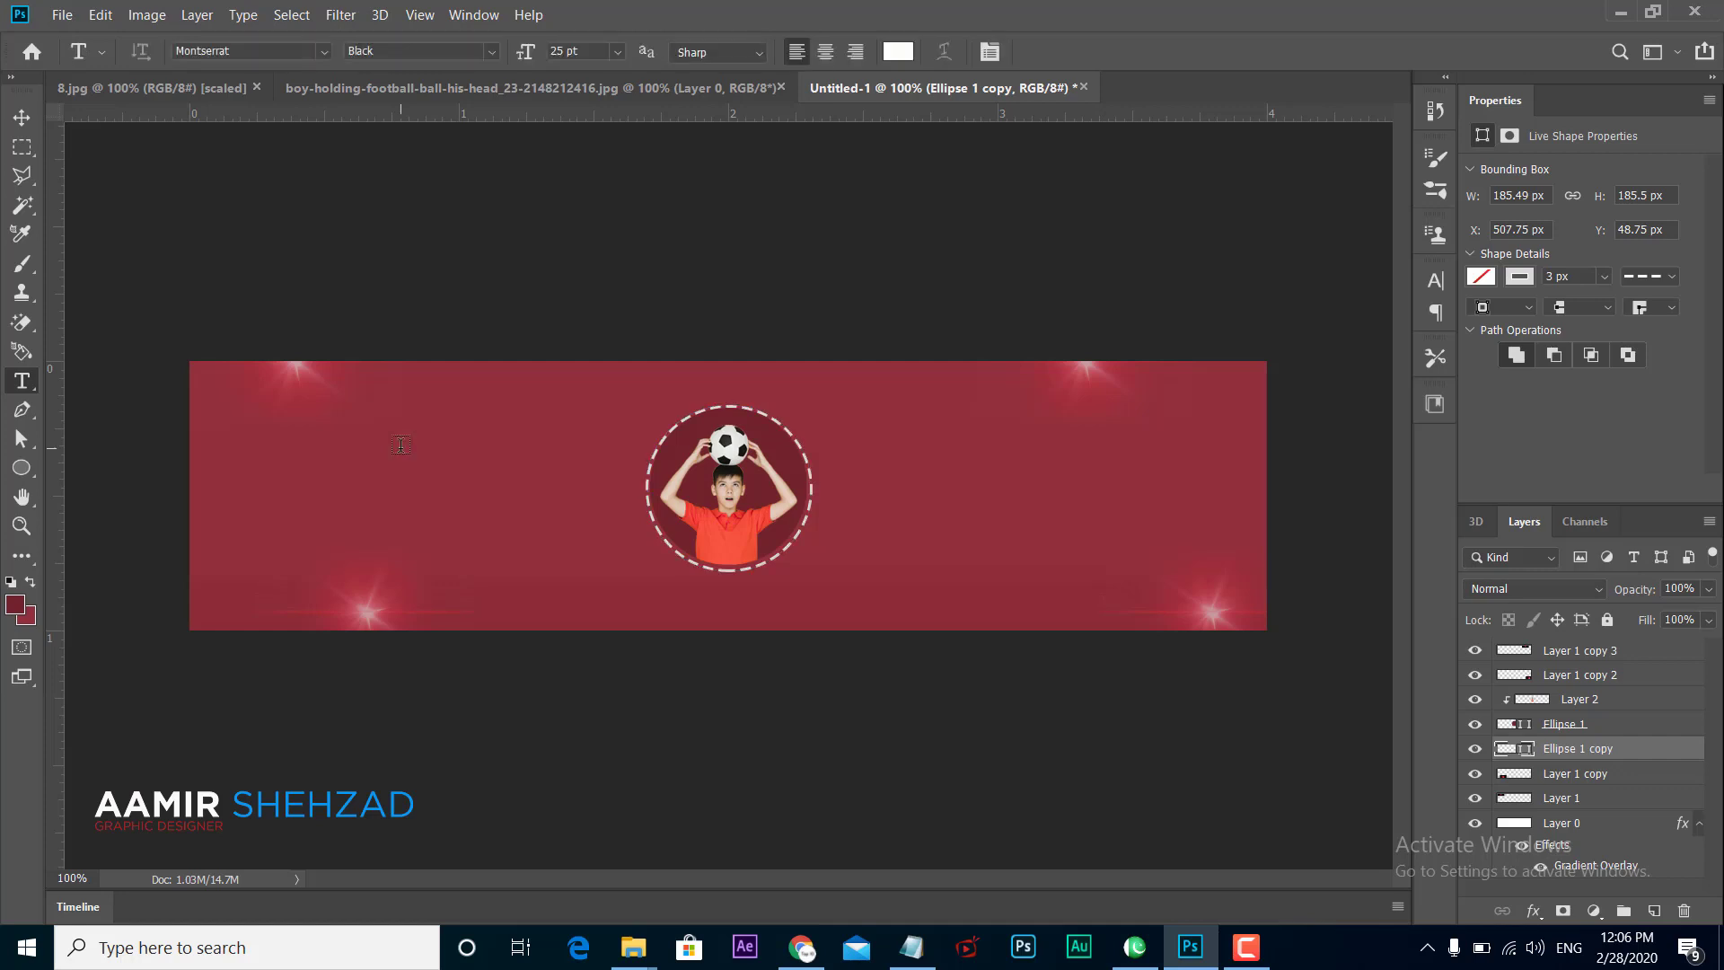
# Step: Type the heading 'Messi' on the banner and move it left
pyautogui.click(400, 445)
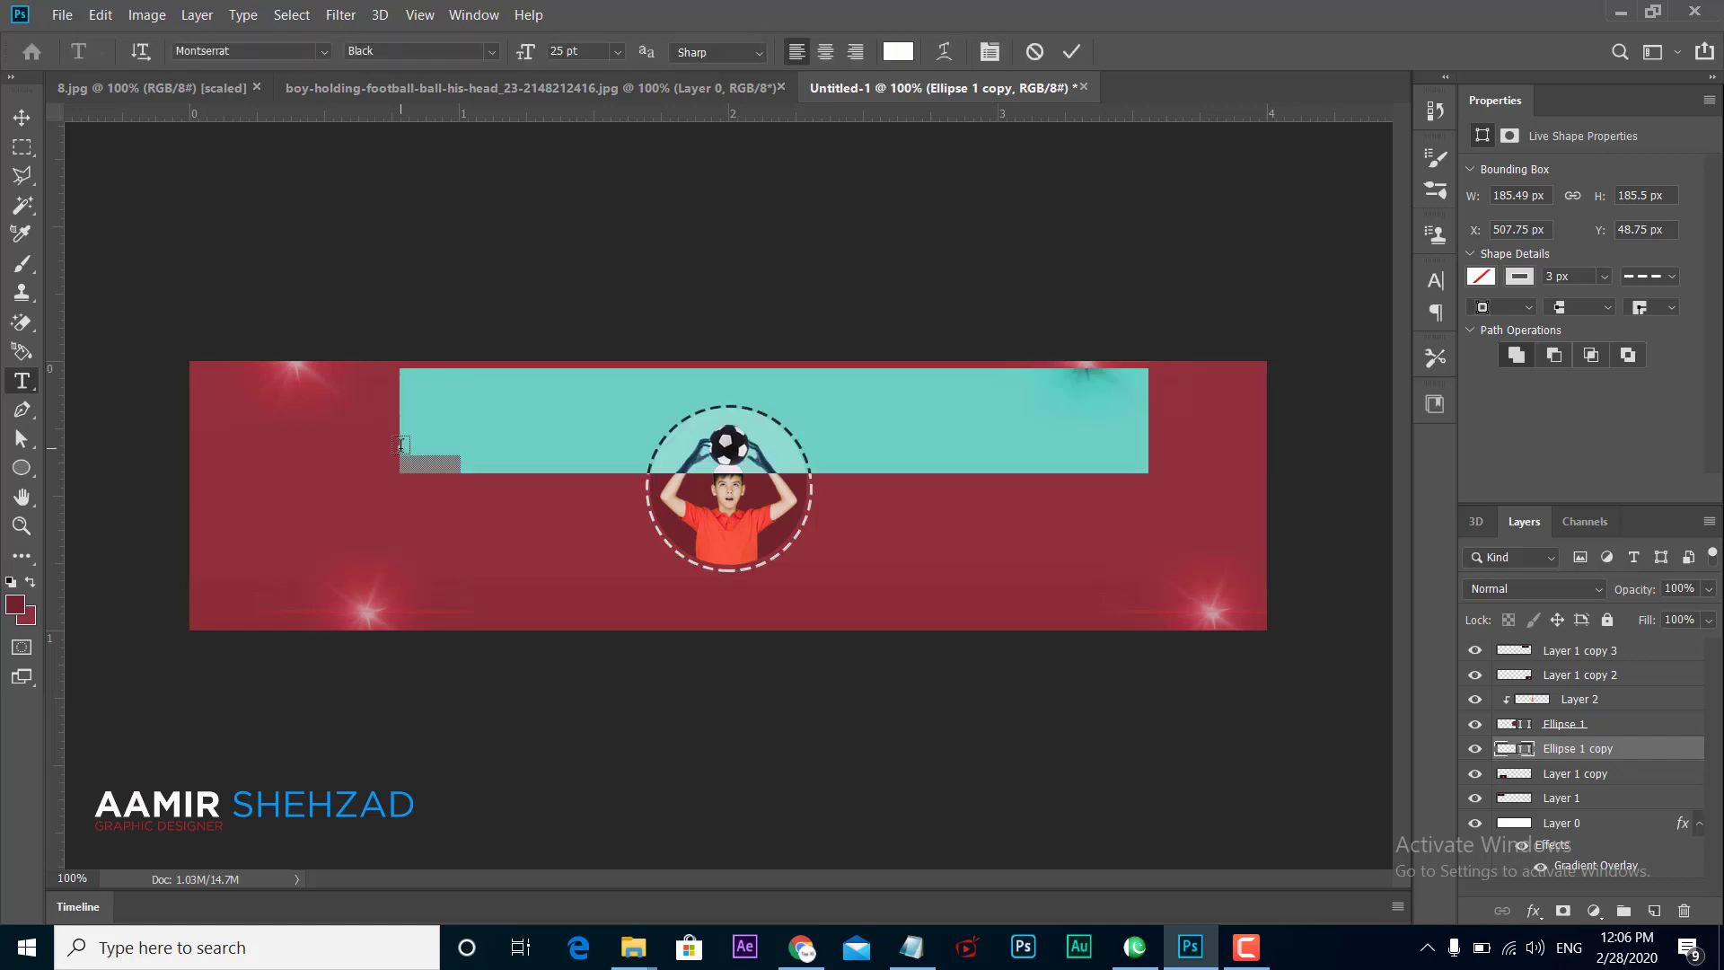
pyautogui.write('Messi')
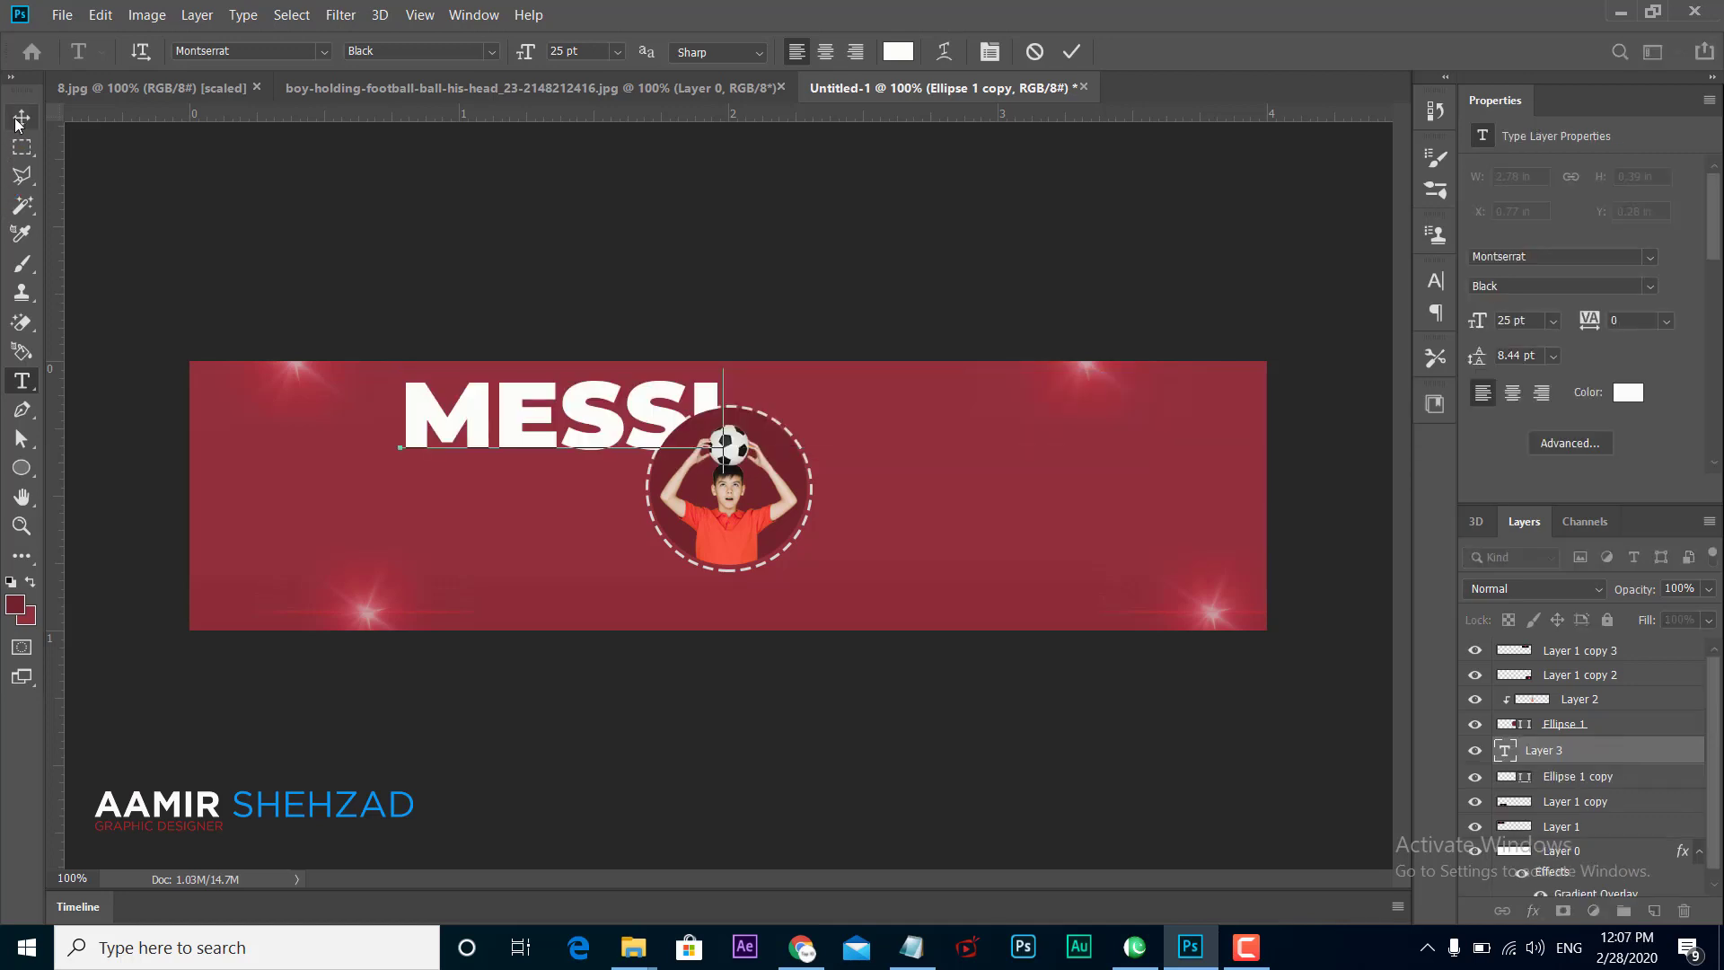
pyautogui.click(21, 117)
pyautogui.moveTo(519, 435); pyautogui.dragTo(433, 437)
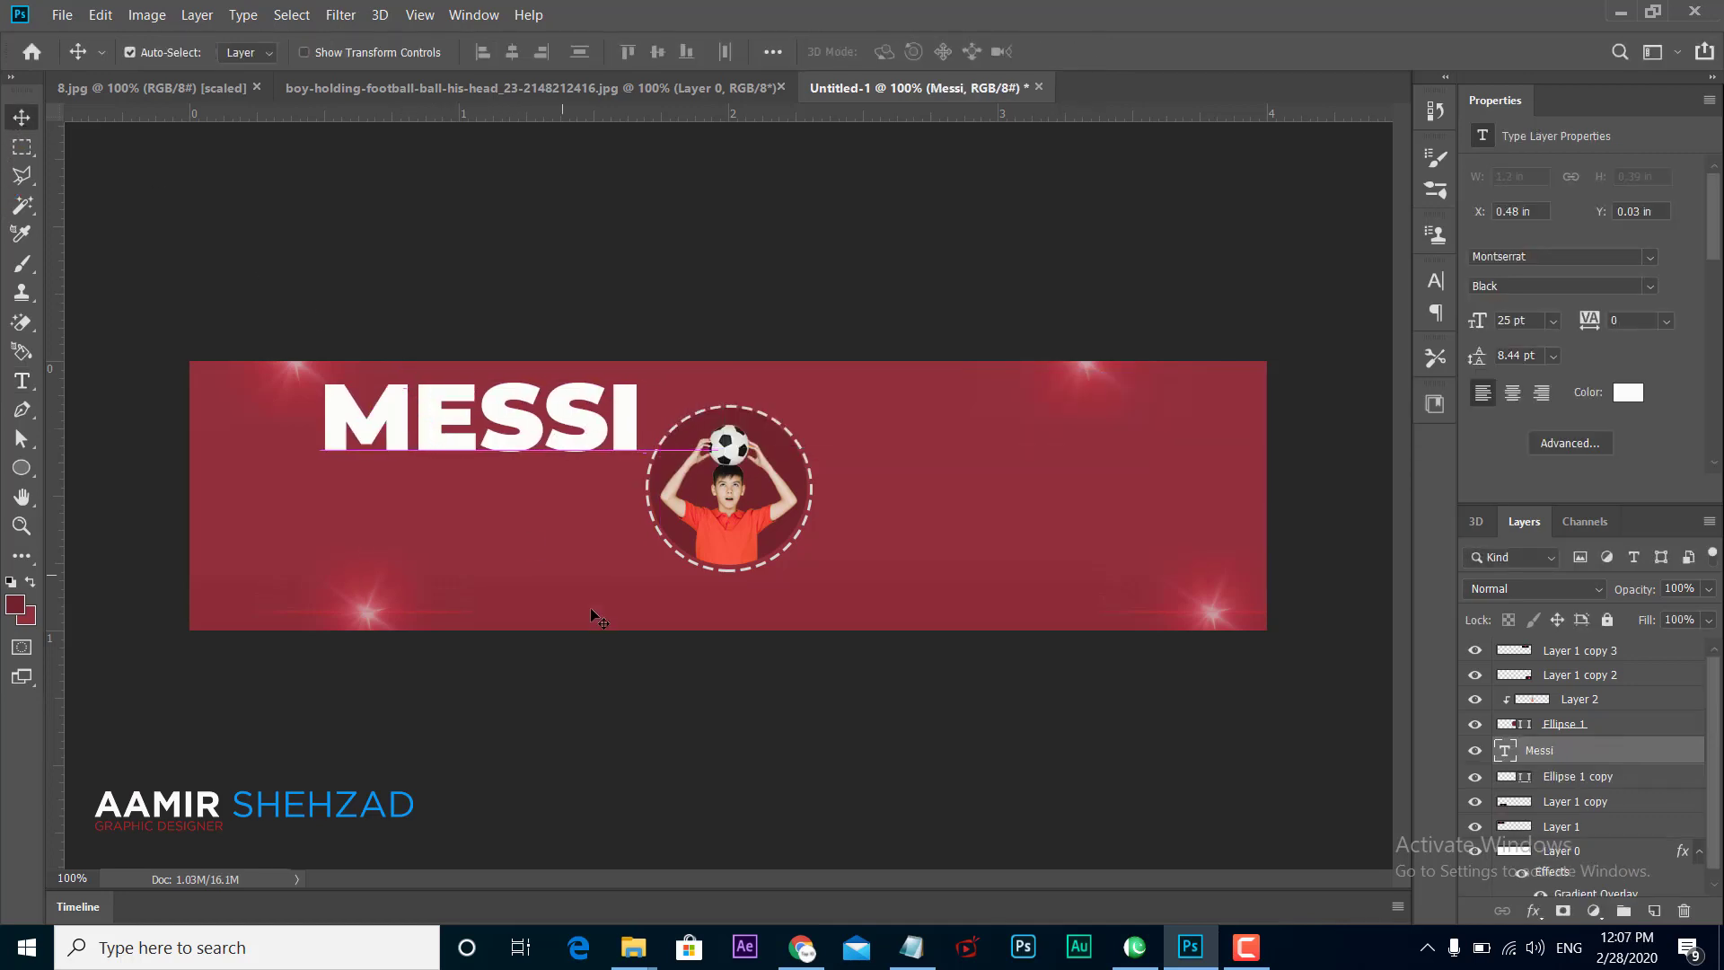
# Step: Copy 'Magic' from Notepad and paste it as a second text line under MESSI
pyautogui.click(915, 945)
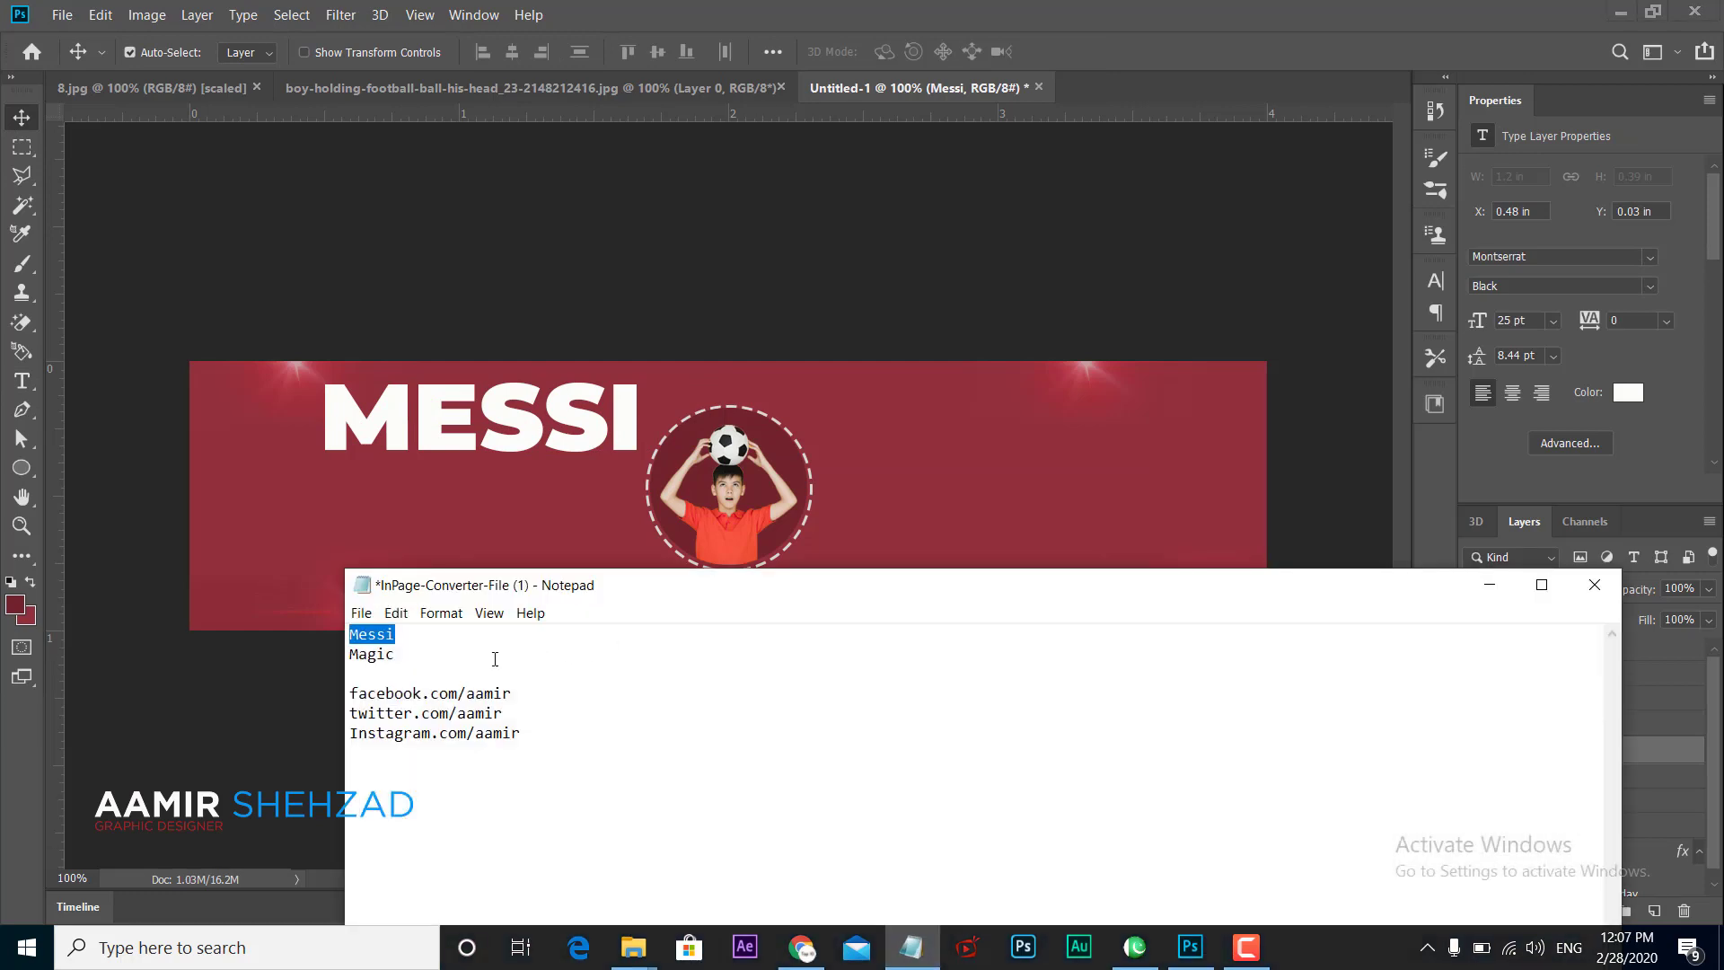
pyautogui.moveTo(495, 659); pyautogui.dragTo(347, 656)
pyautogui.hotkey('ctrl', 'c')
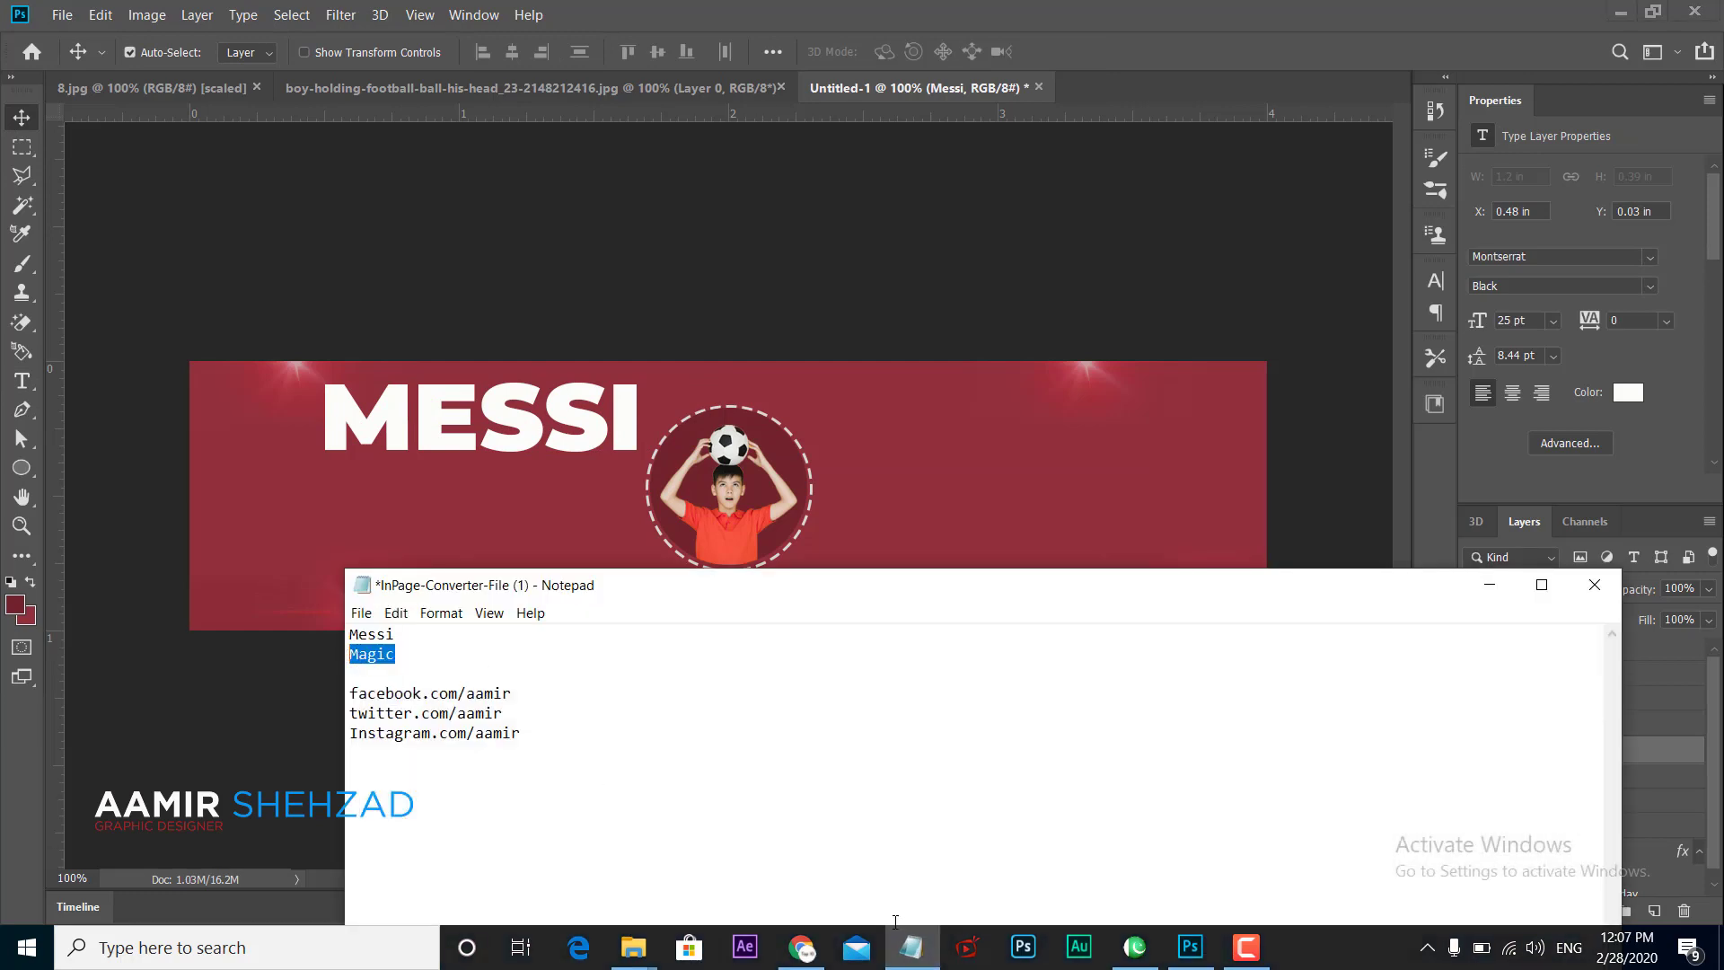
pyautogui.click(911, 944)
pyautogui.click(21, 380)
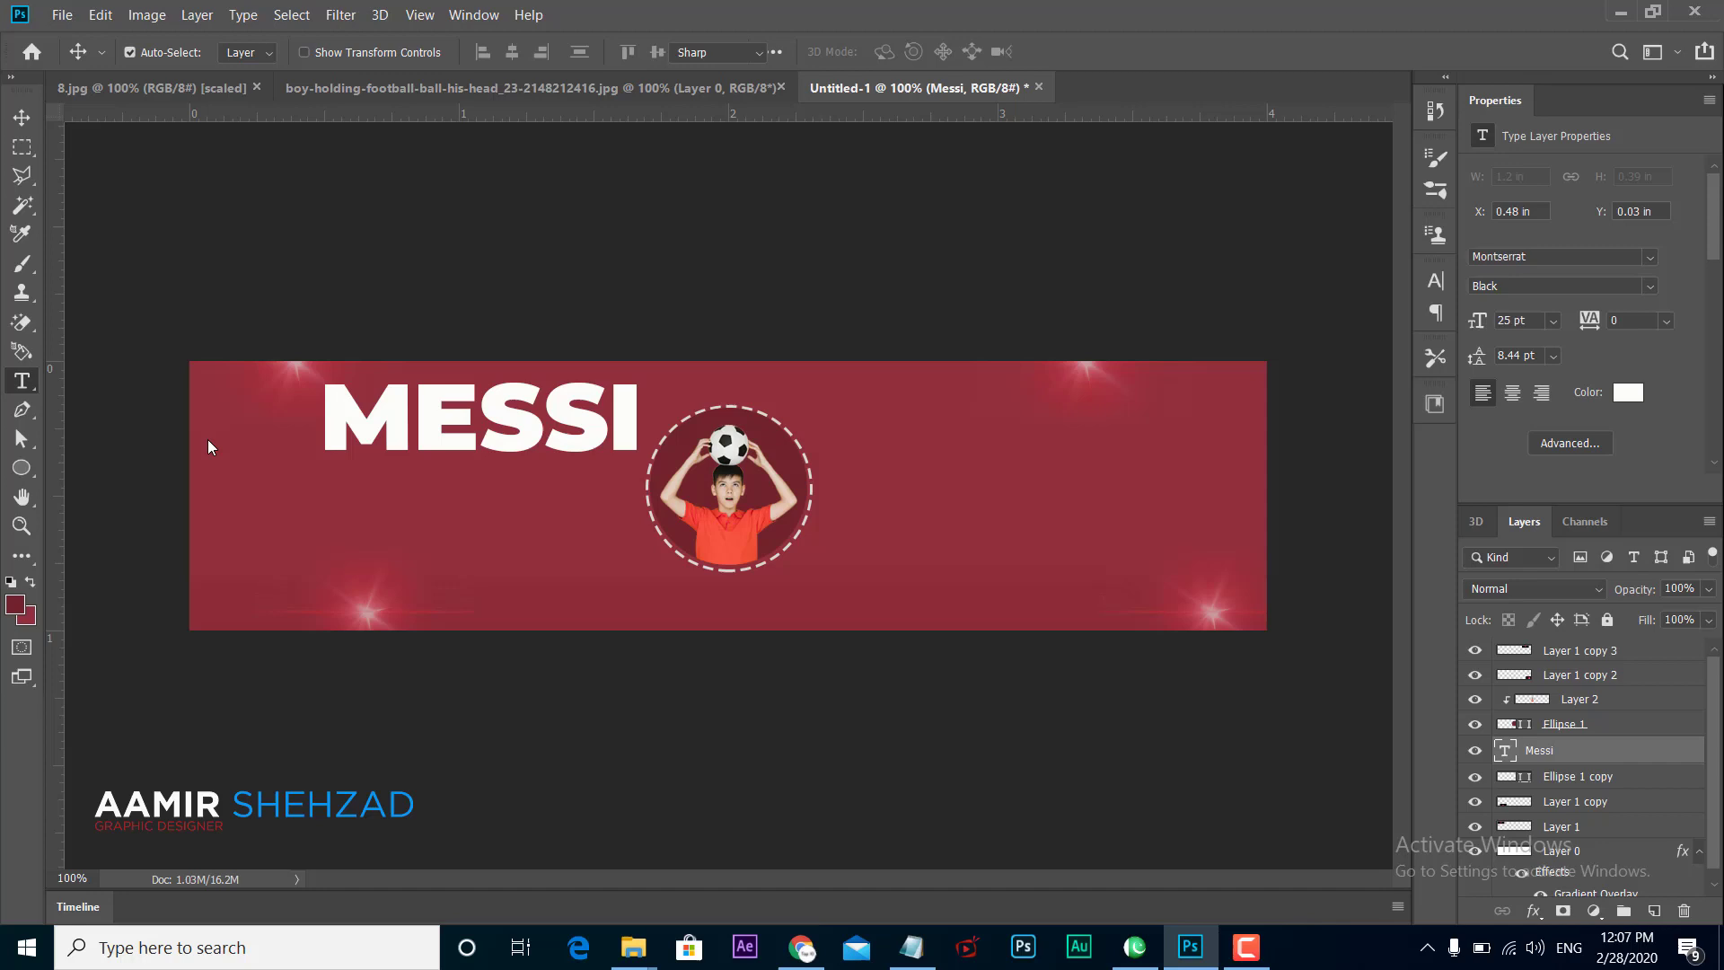
pyautogui.click(431, 521)
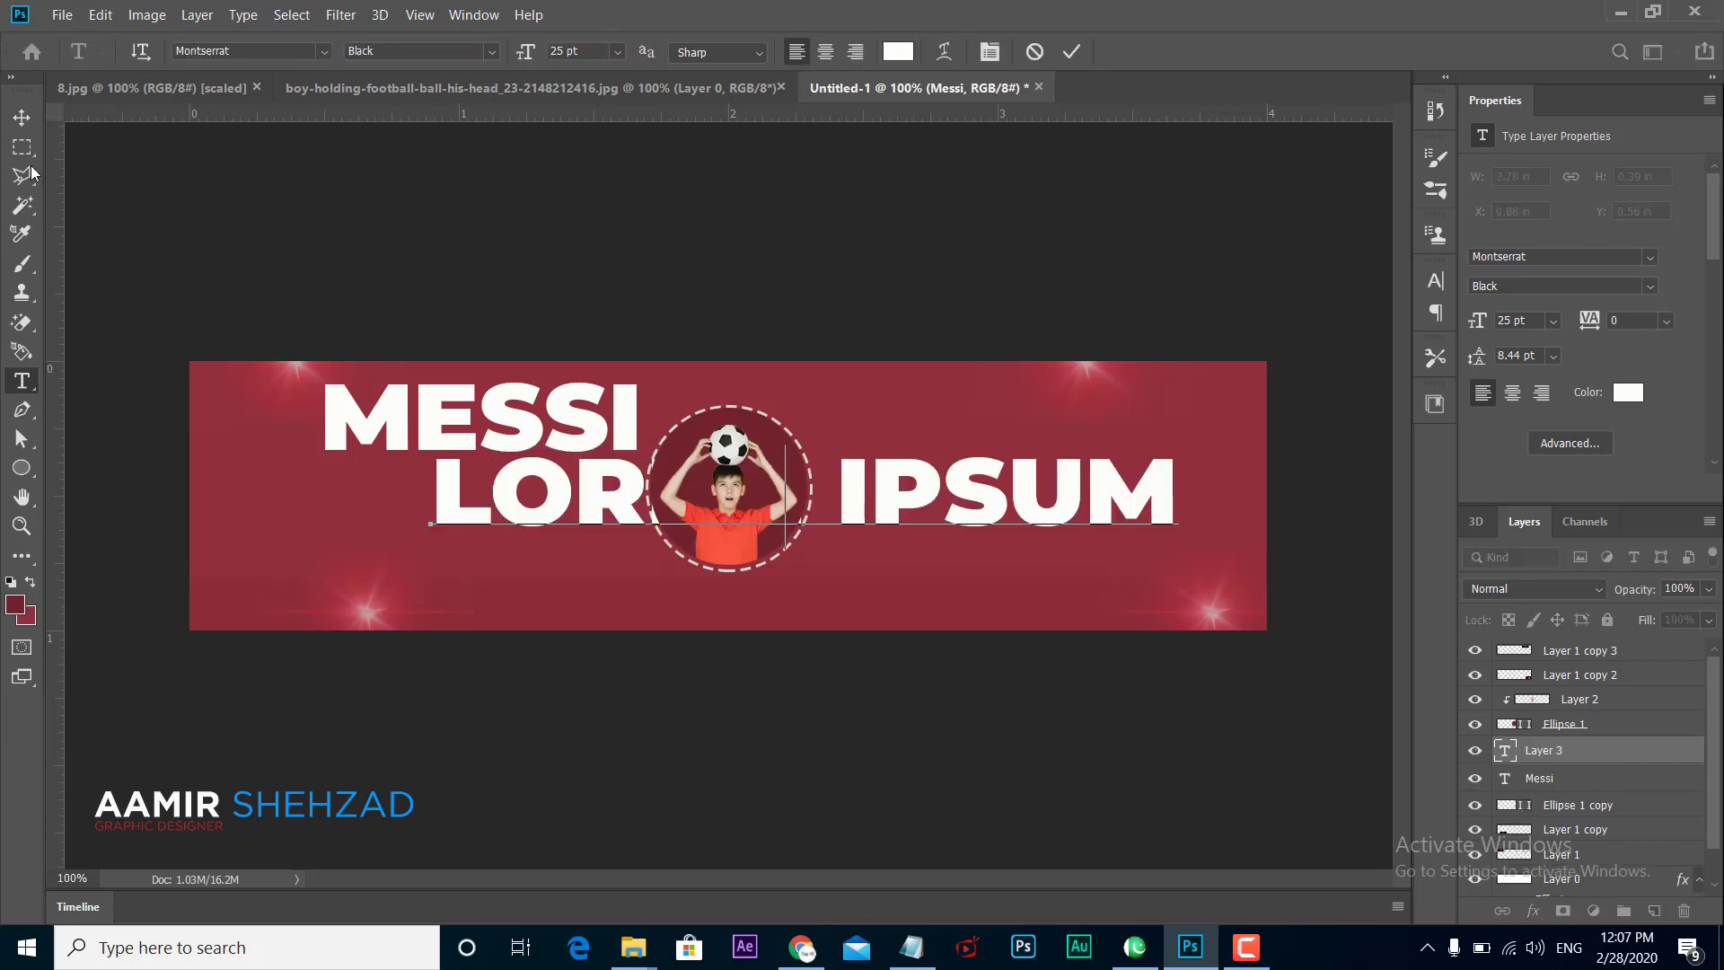
pyautogui.hotkey('ctrl', 'v')
pyautogui.moveTo(494, 507); pyautogui.dragTo(392, 512)
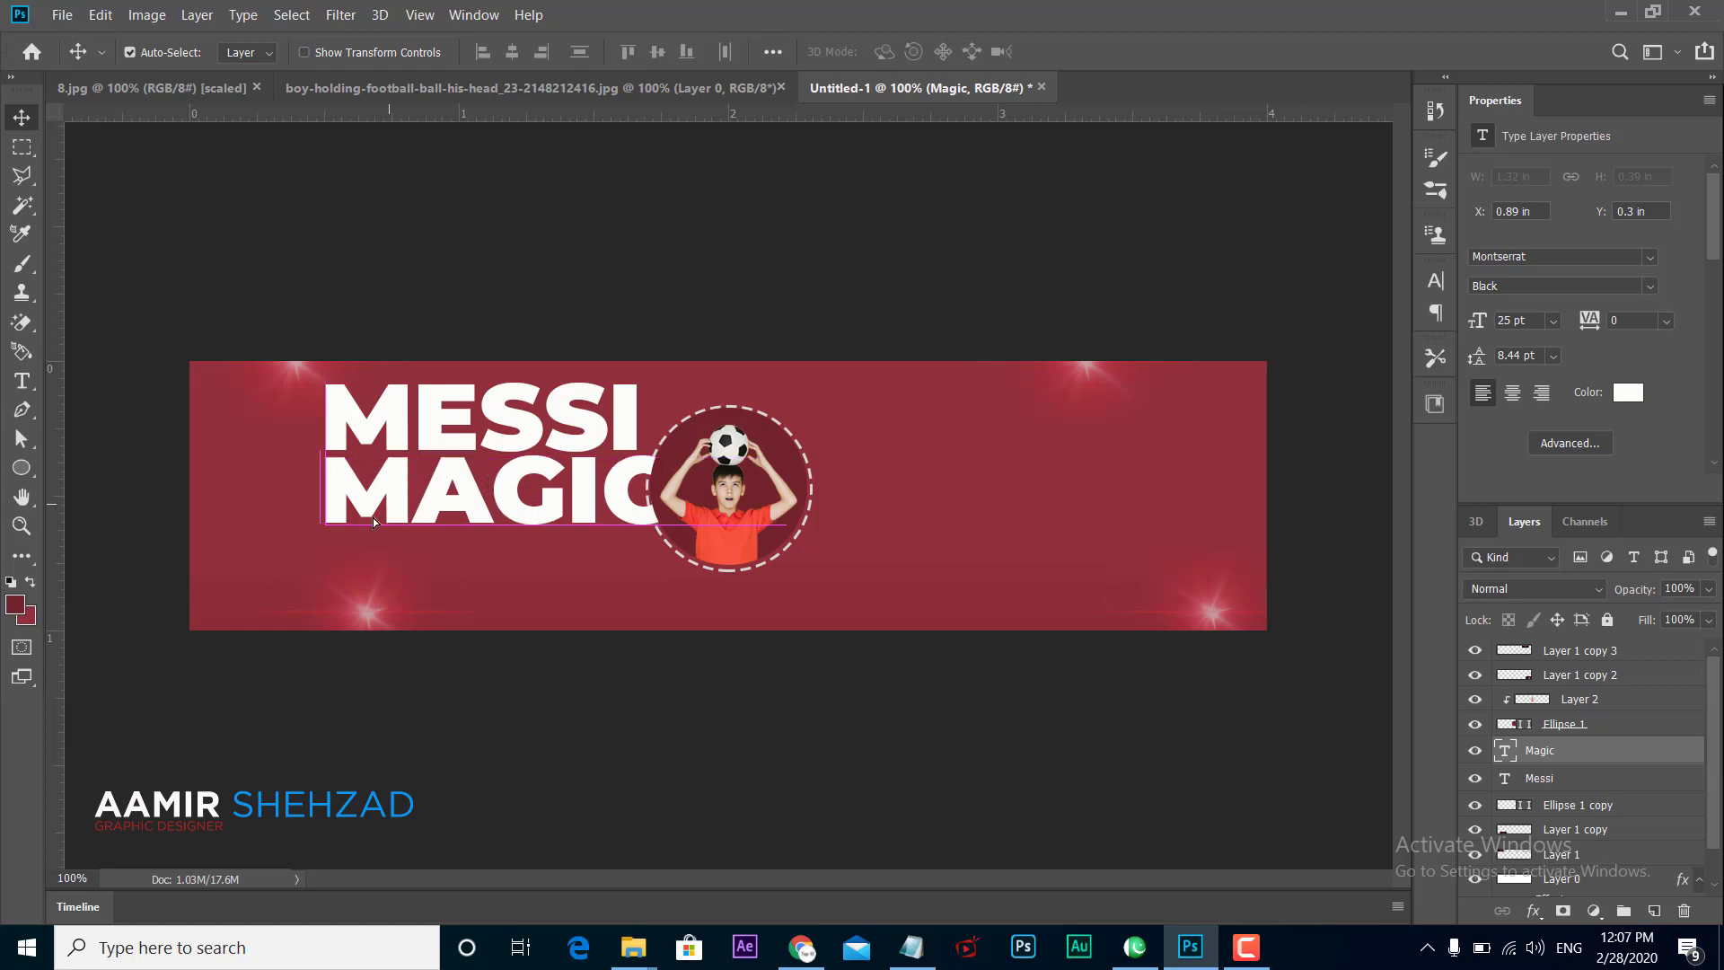
# Step: Restyle MAGIC as Montserrat Regular at 21 pt, nudged up closer under MESSI
pyautogui.click(1434, 282)
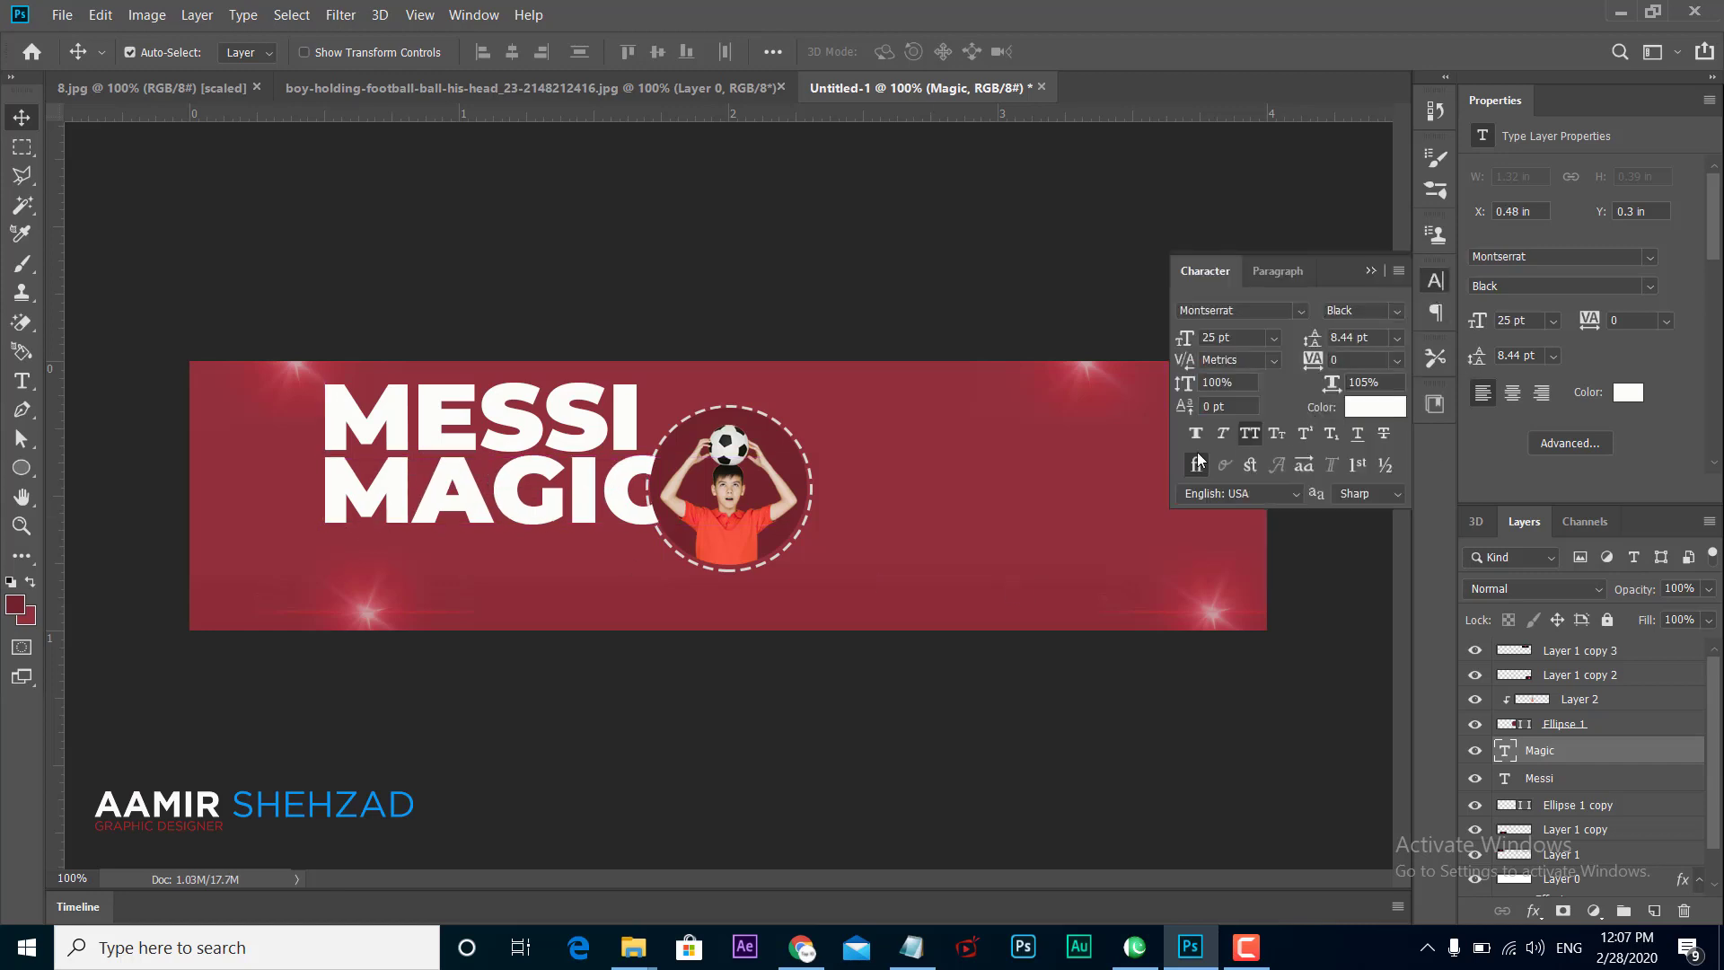
pyautogui.moveTo(1184, 339); pyautogui.dragTo(1176, 339)
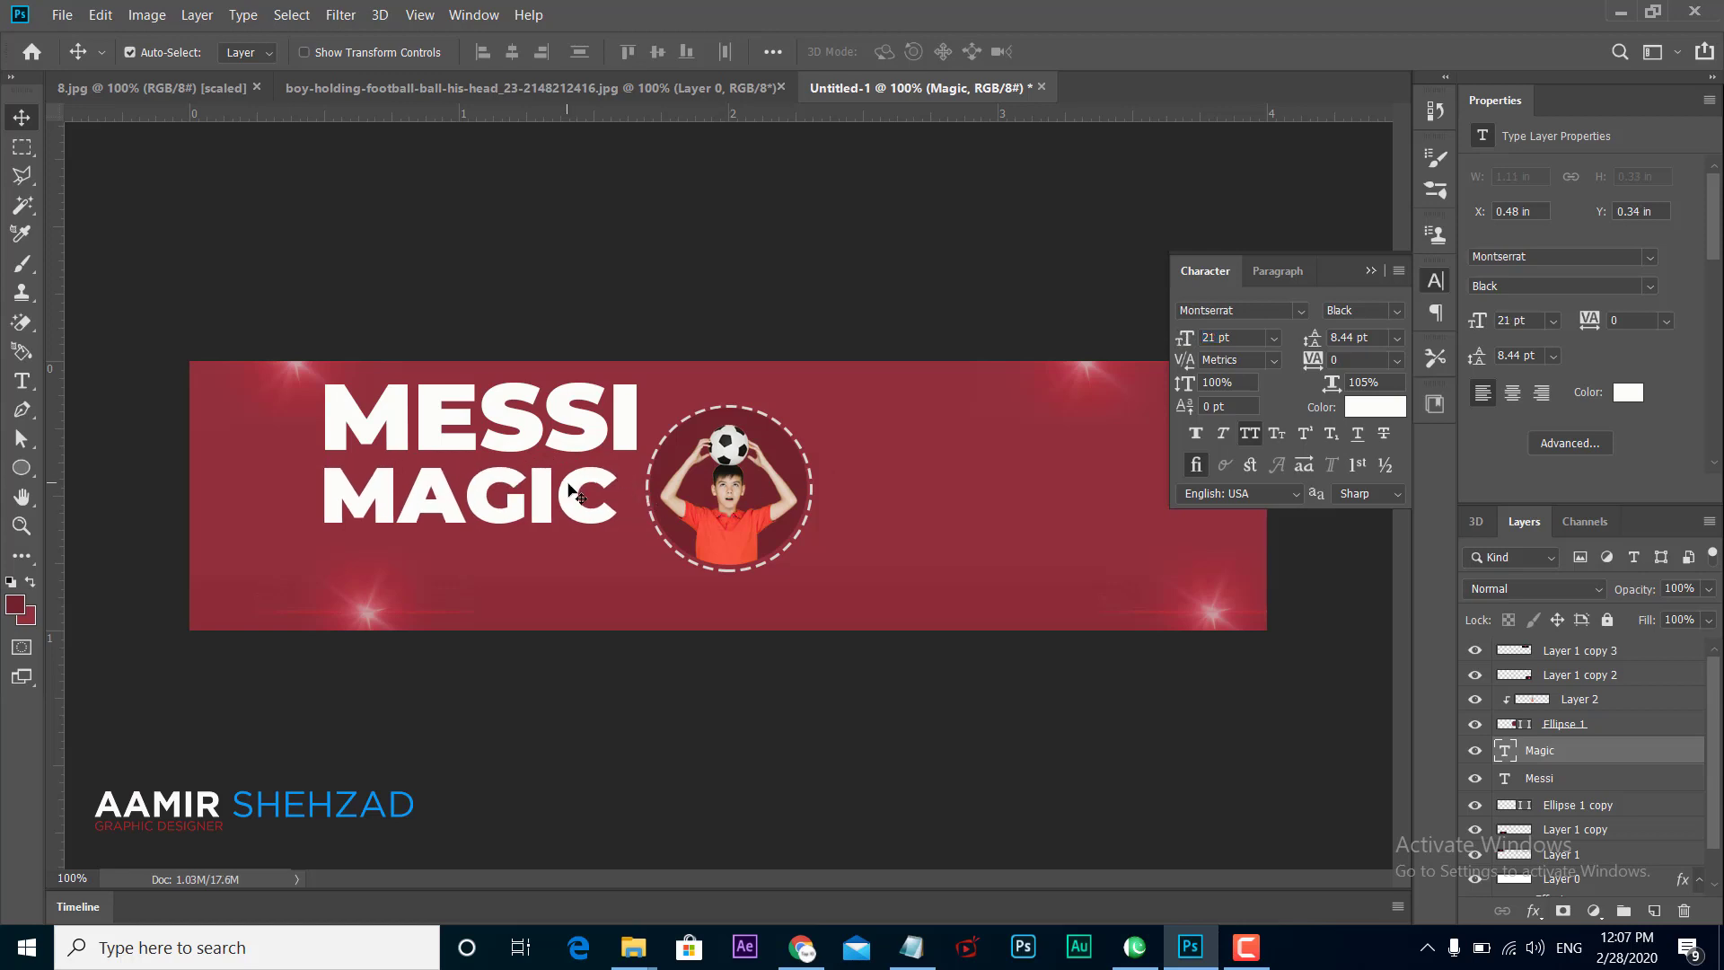
pyautogui.moveTo(575, 489); pyautogui.dragTo(574, 485)
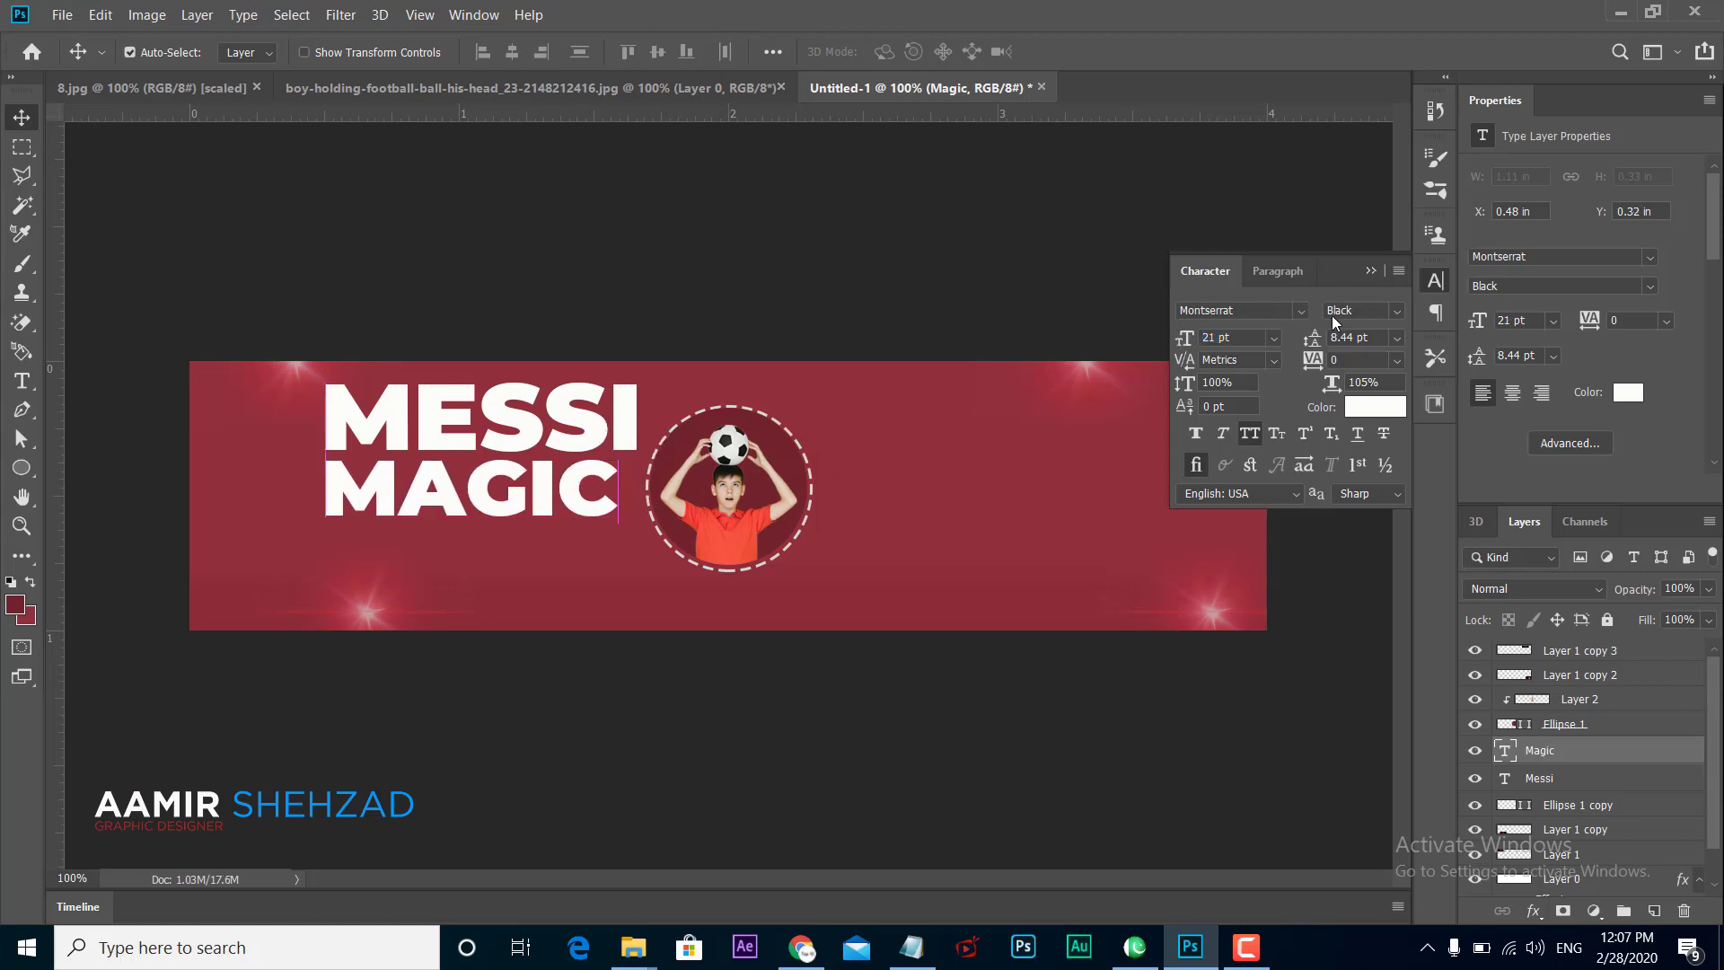
pyautogui.click(1396, 310)
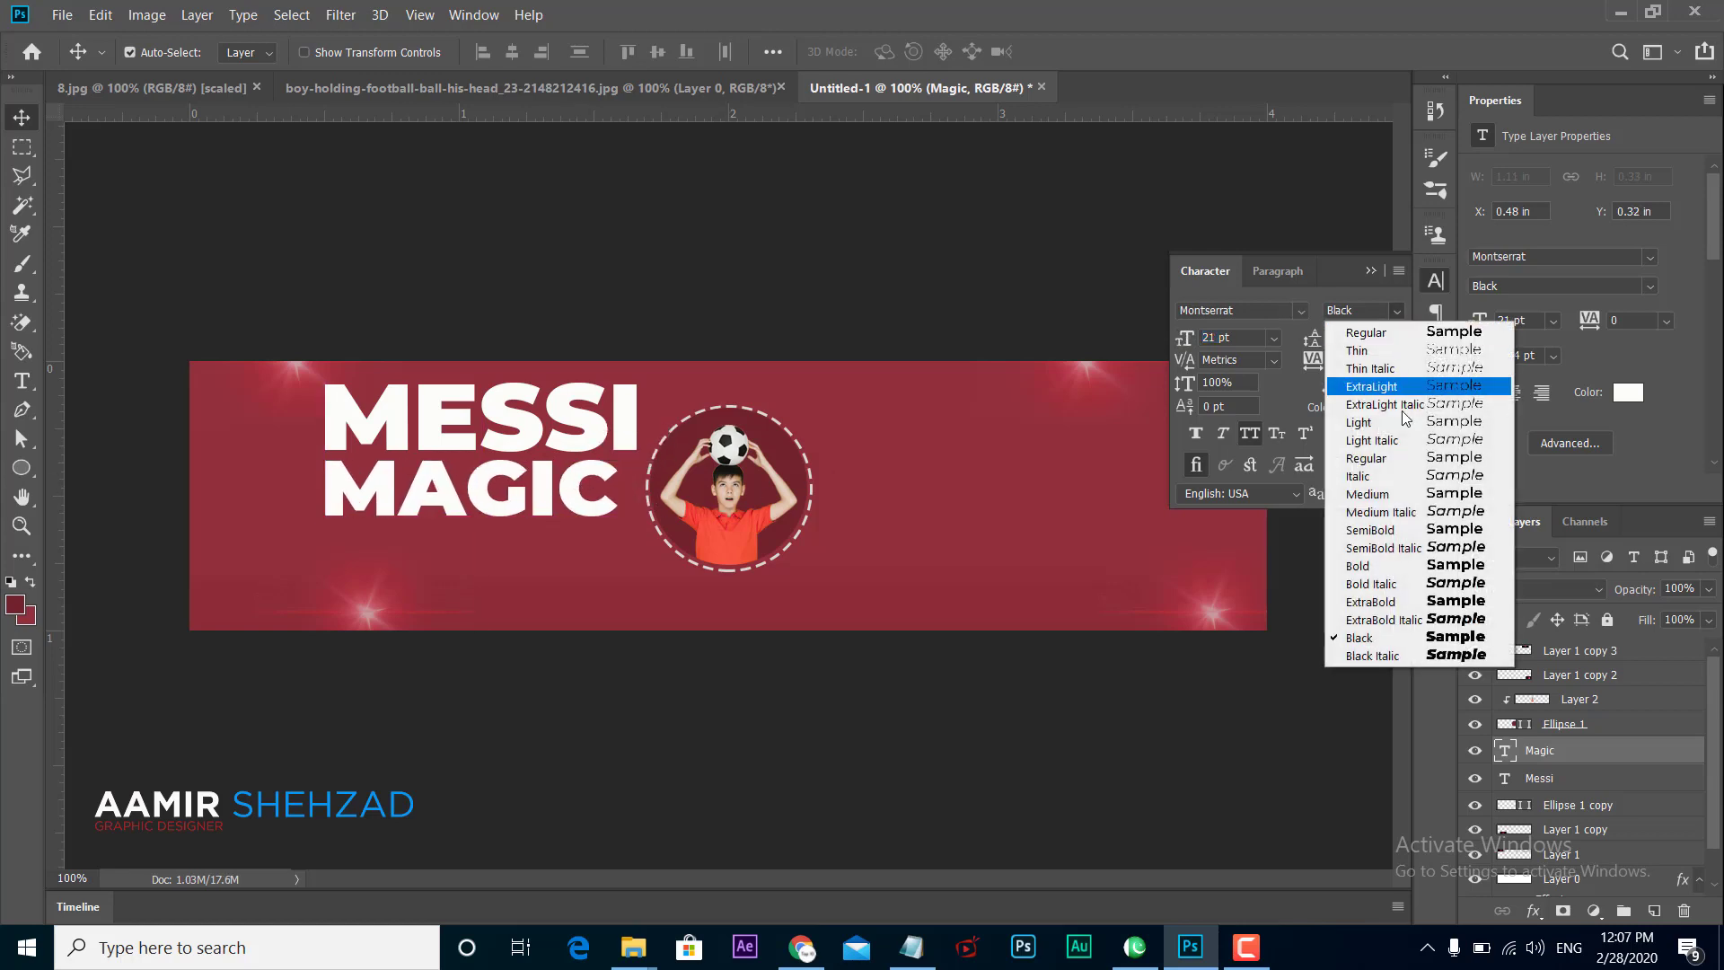
pyautogui.click(1405, 458)
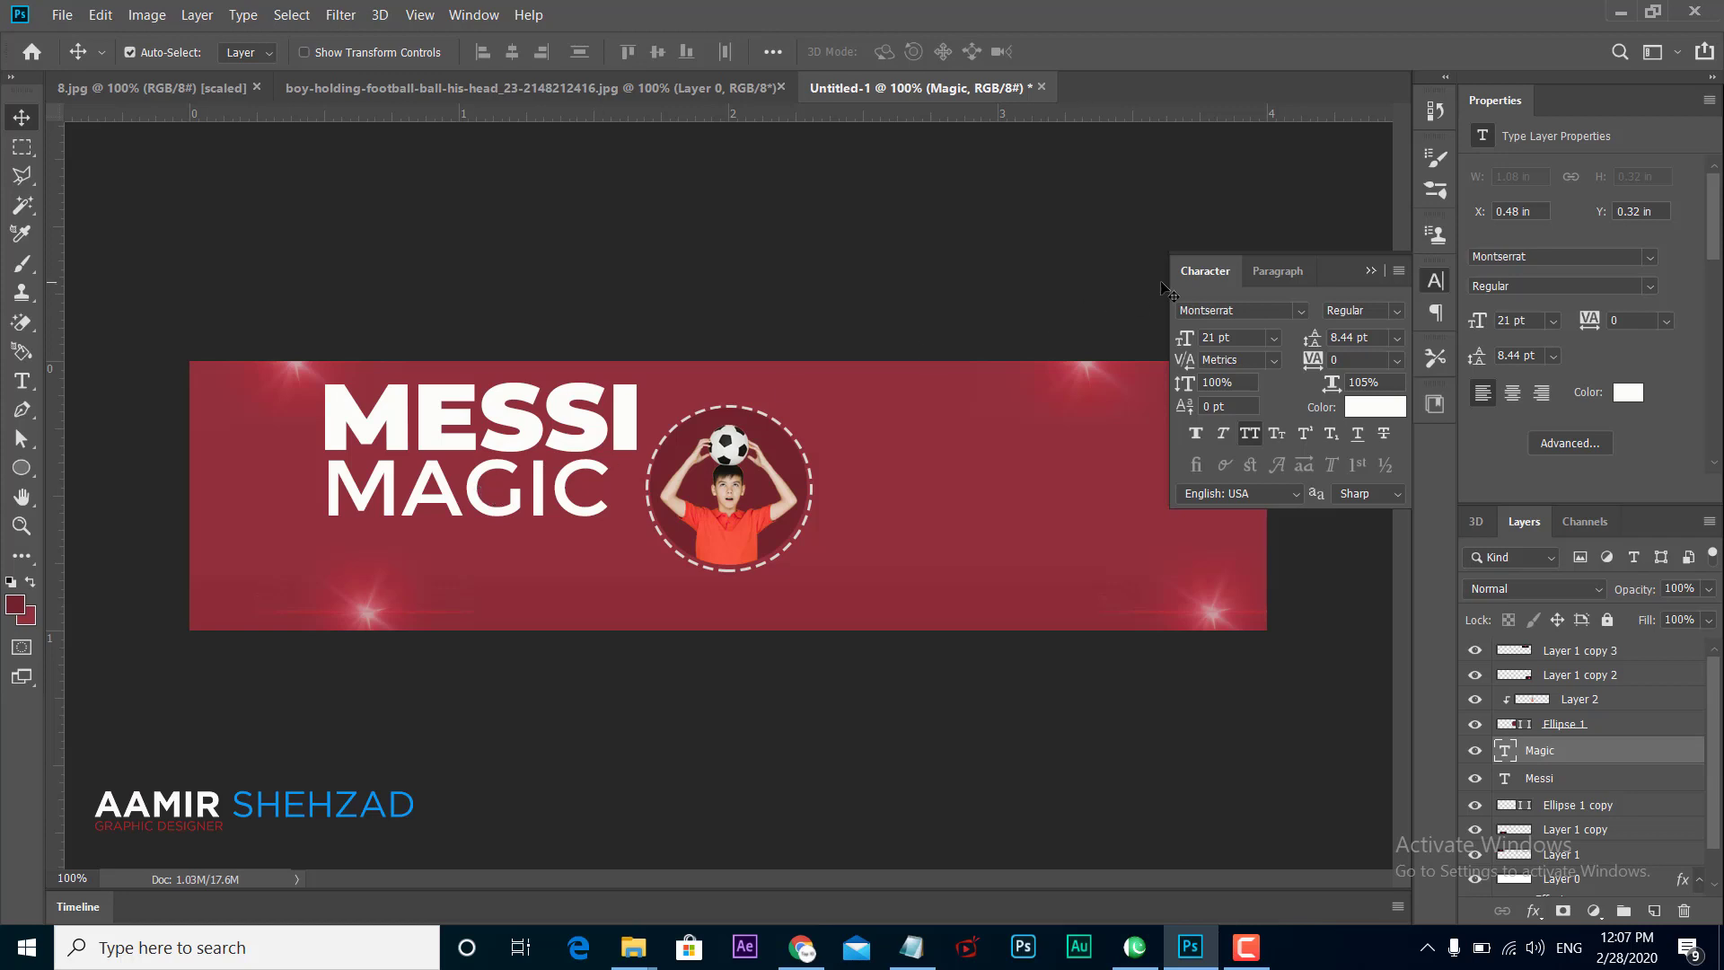
pyautogui.click(1432, 282)
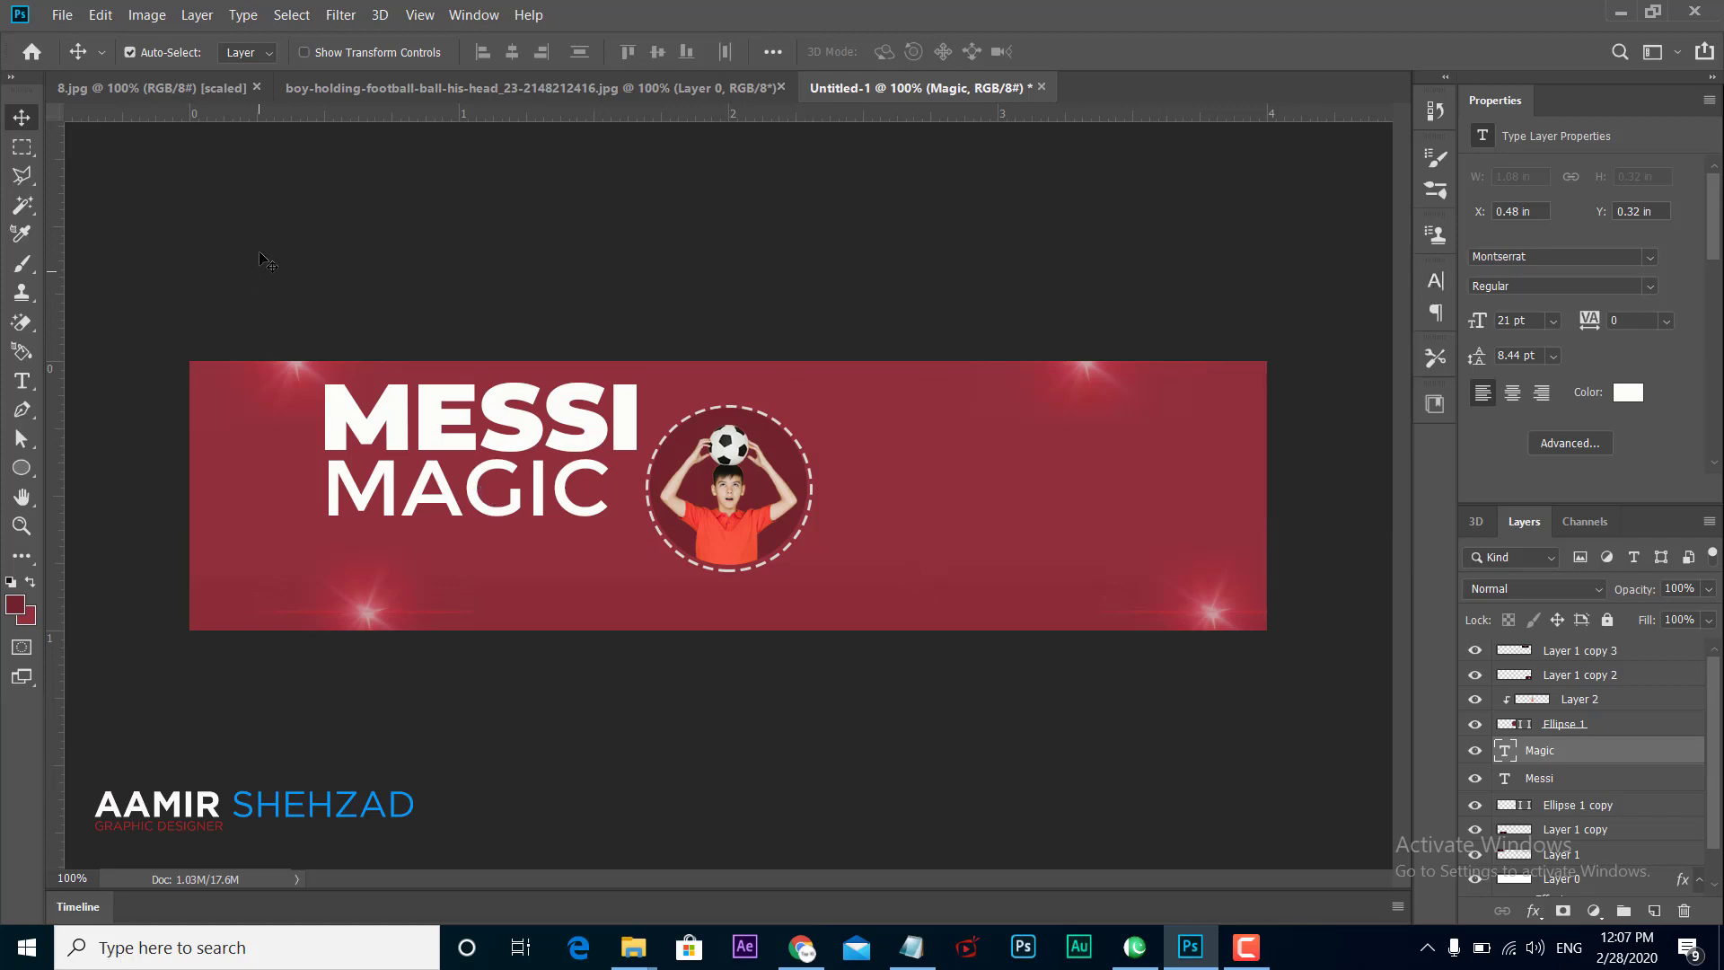
# Step: Bring the Twitter circle icon into the banner, scale it proportionally to 9%, and place it right of the boy's ring
pyautogui.click(62, 15)
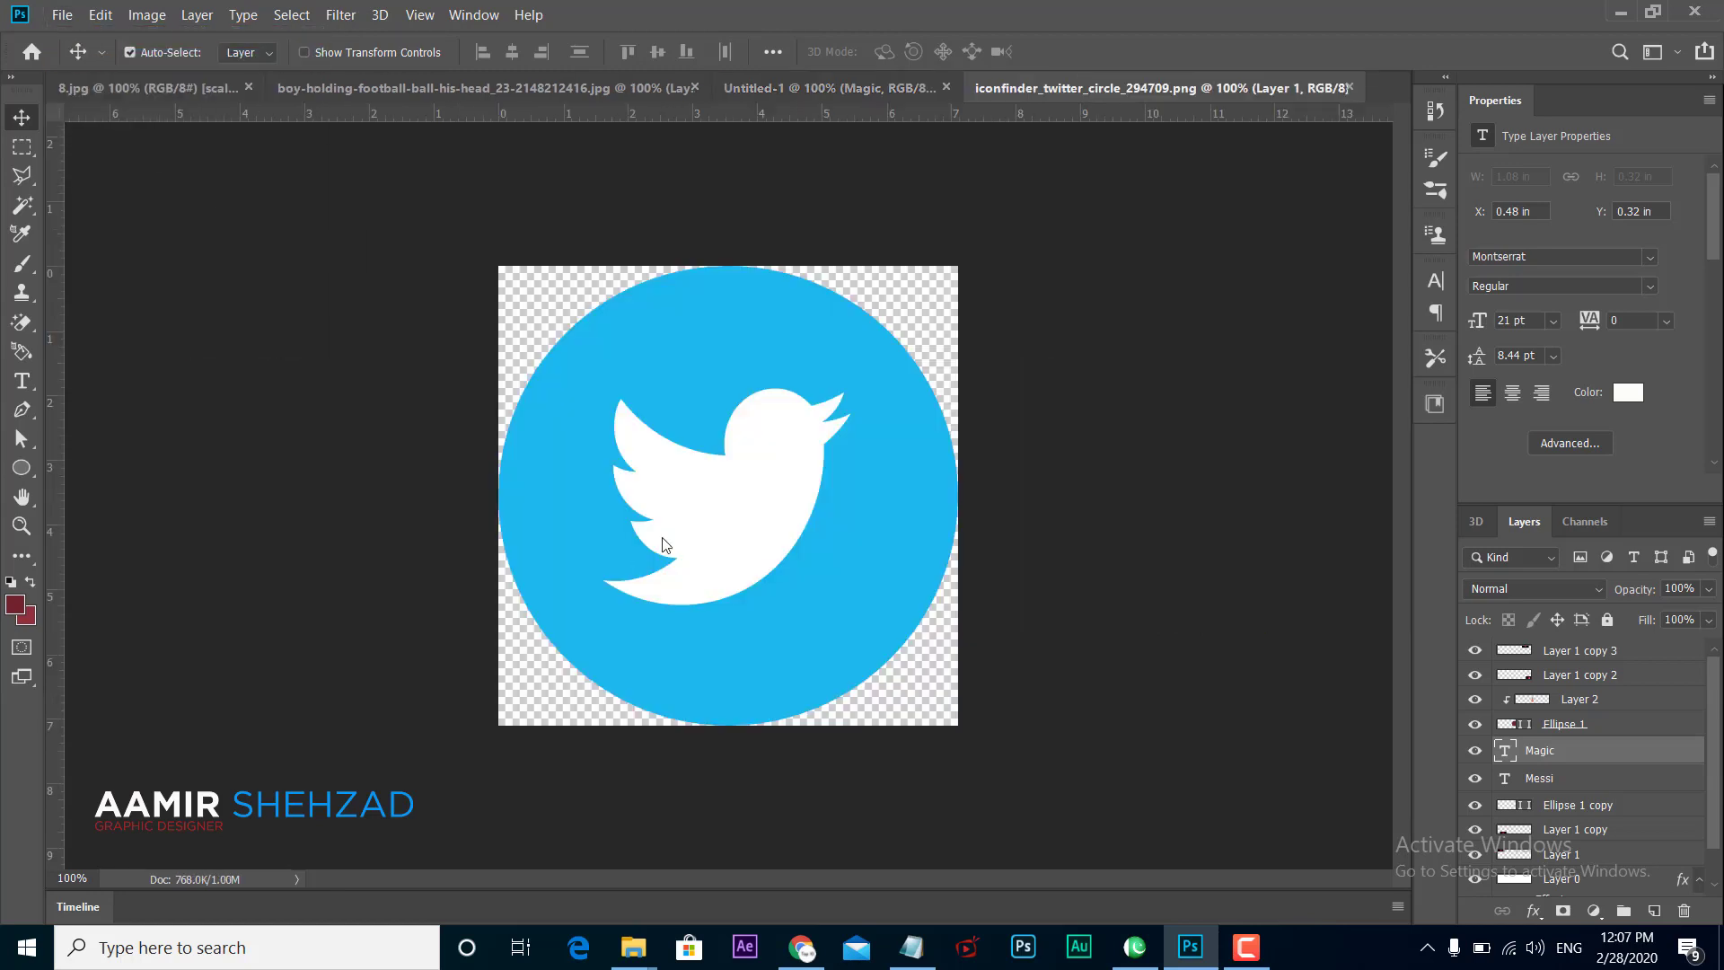
pyautogui.moveTo(712, 521); pyautogui.dragTo(849, 460)
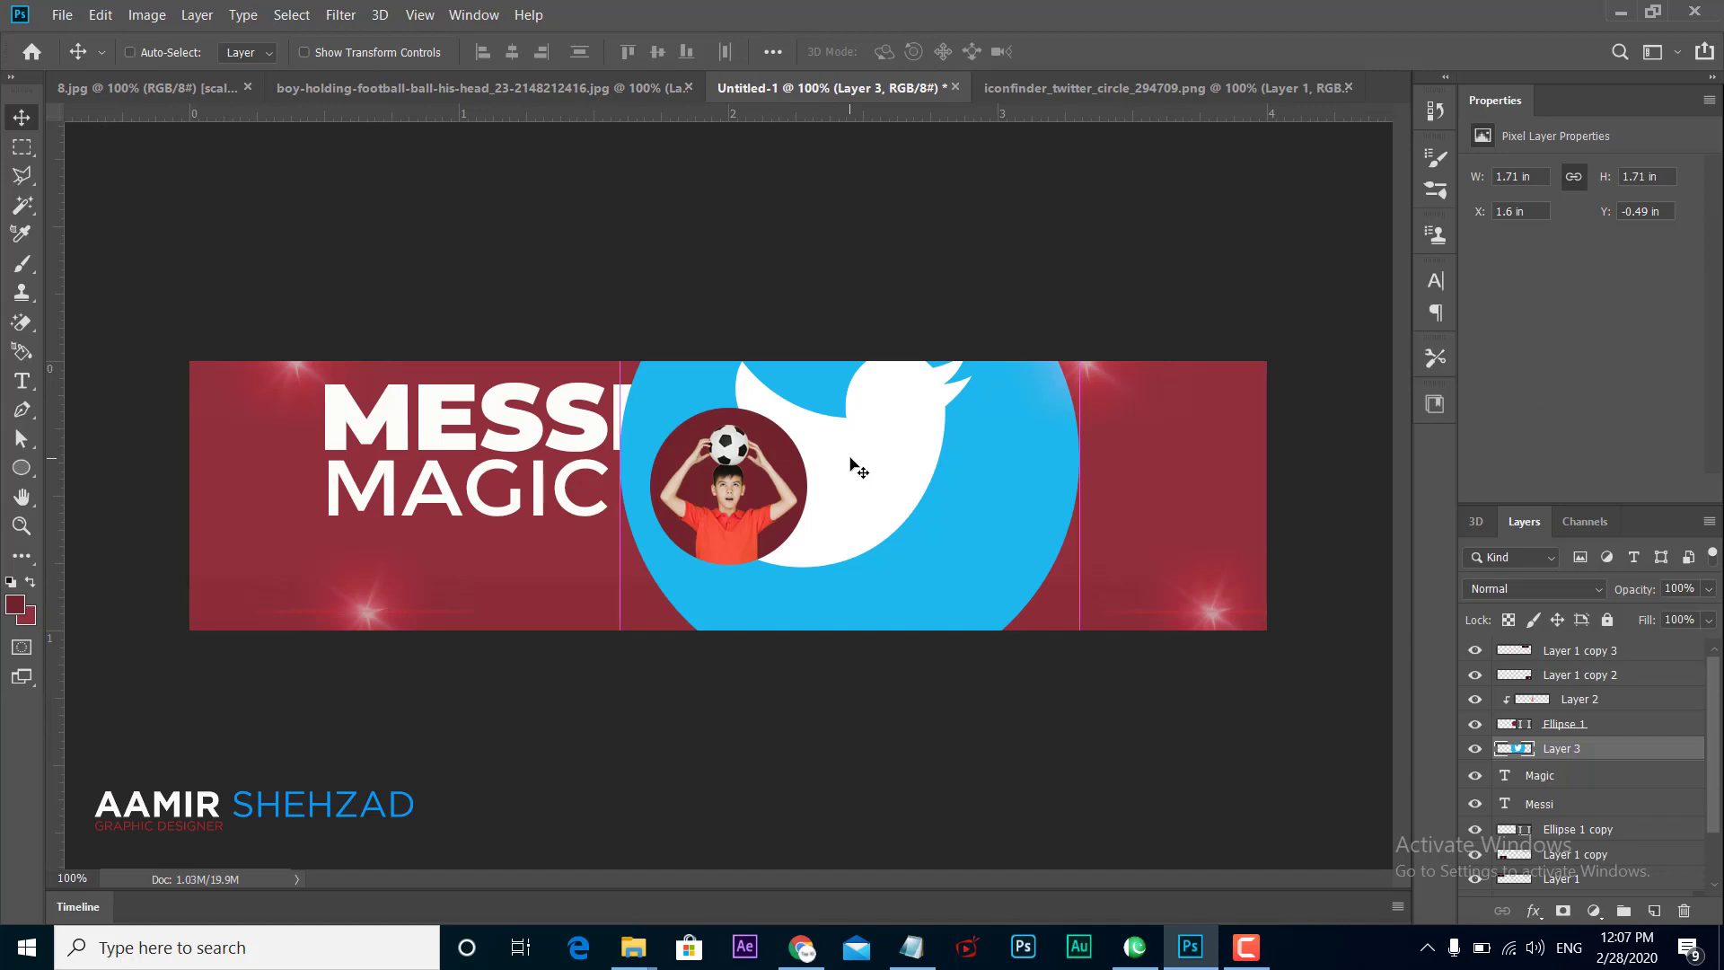
pyautogui.hotkey('ctrl', 't')
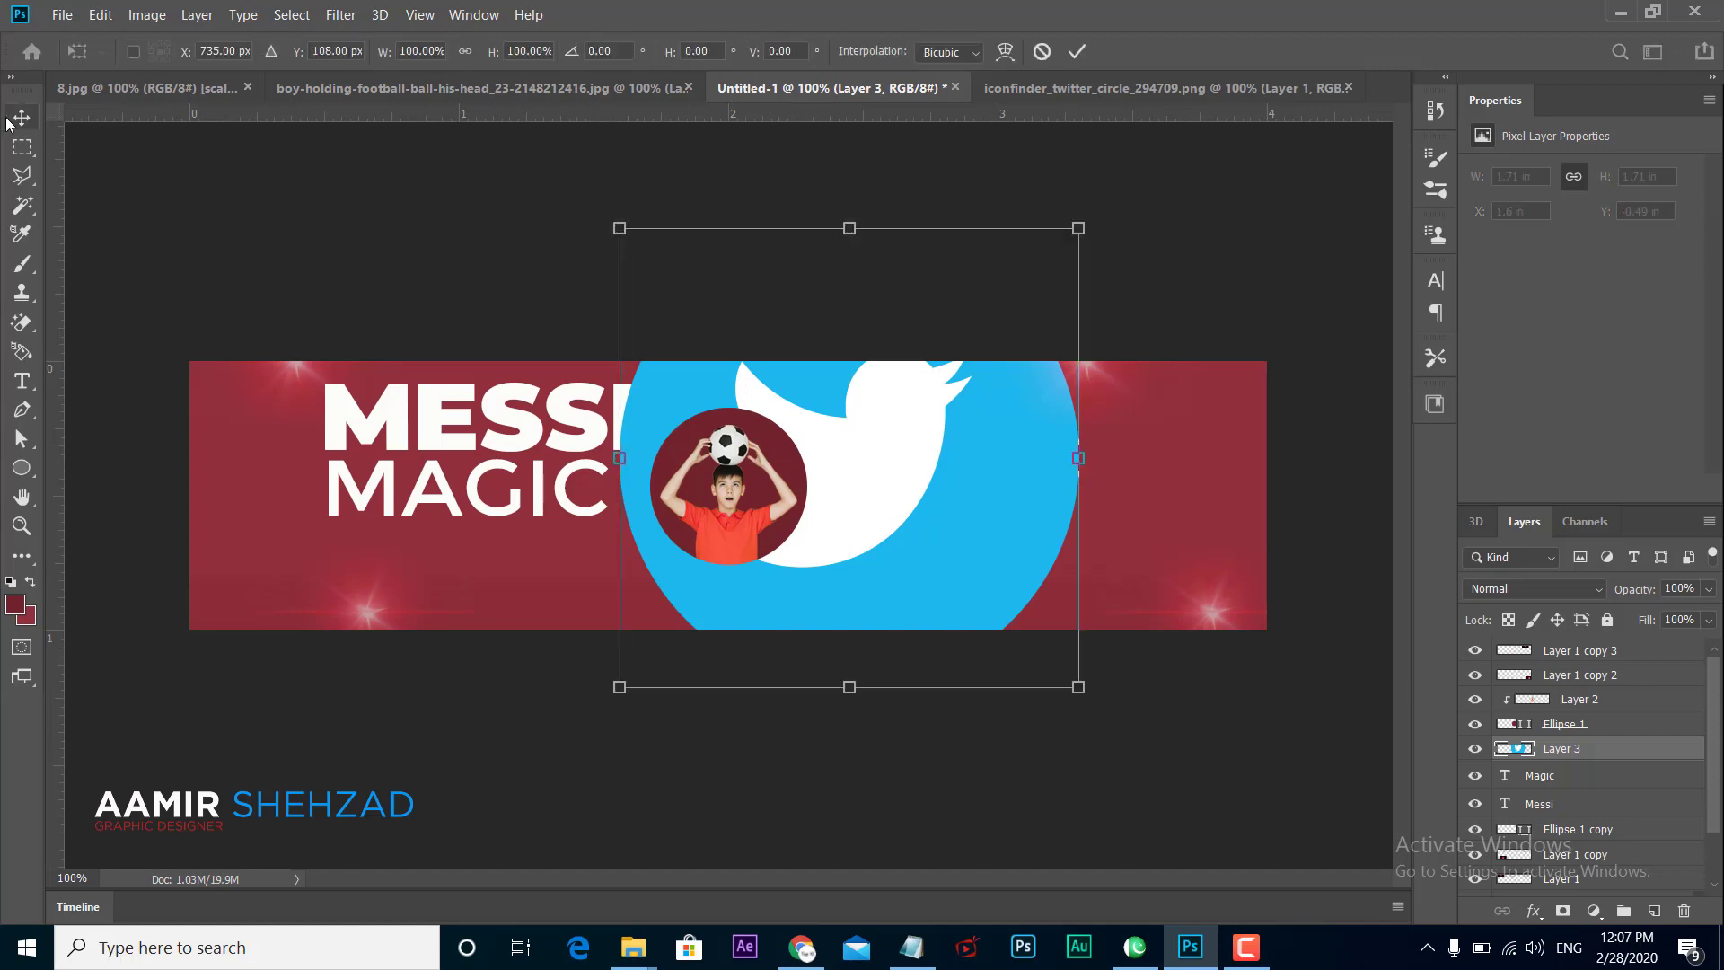
pyautogui.press('Return')
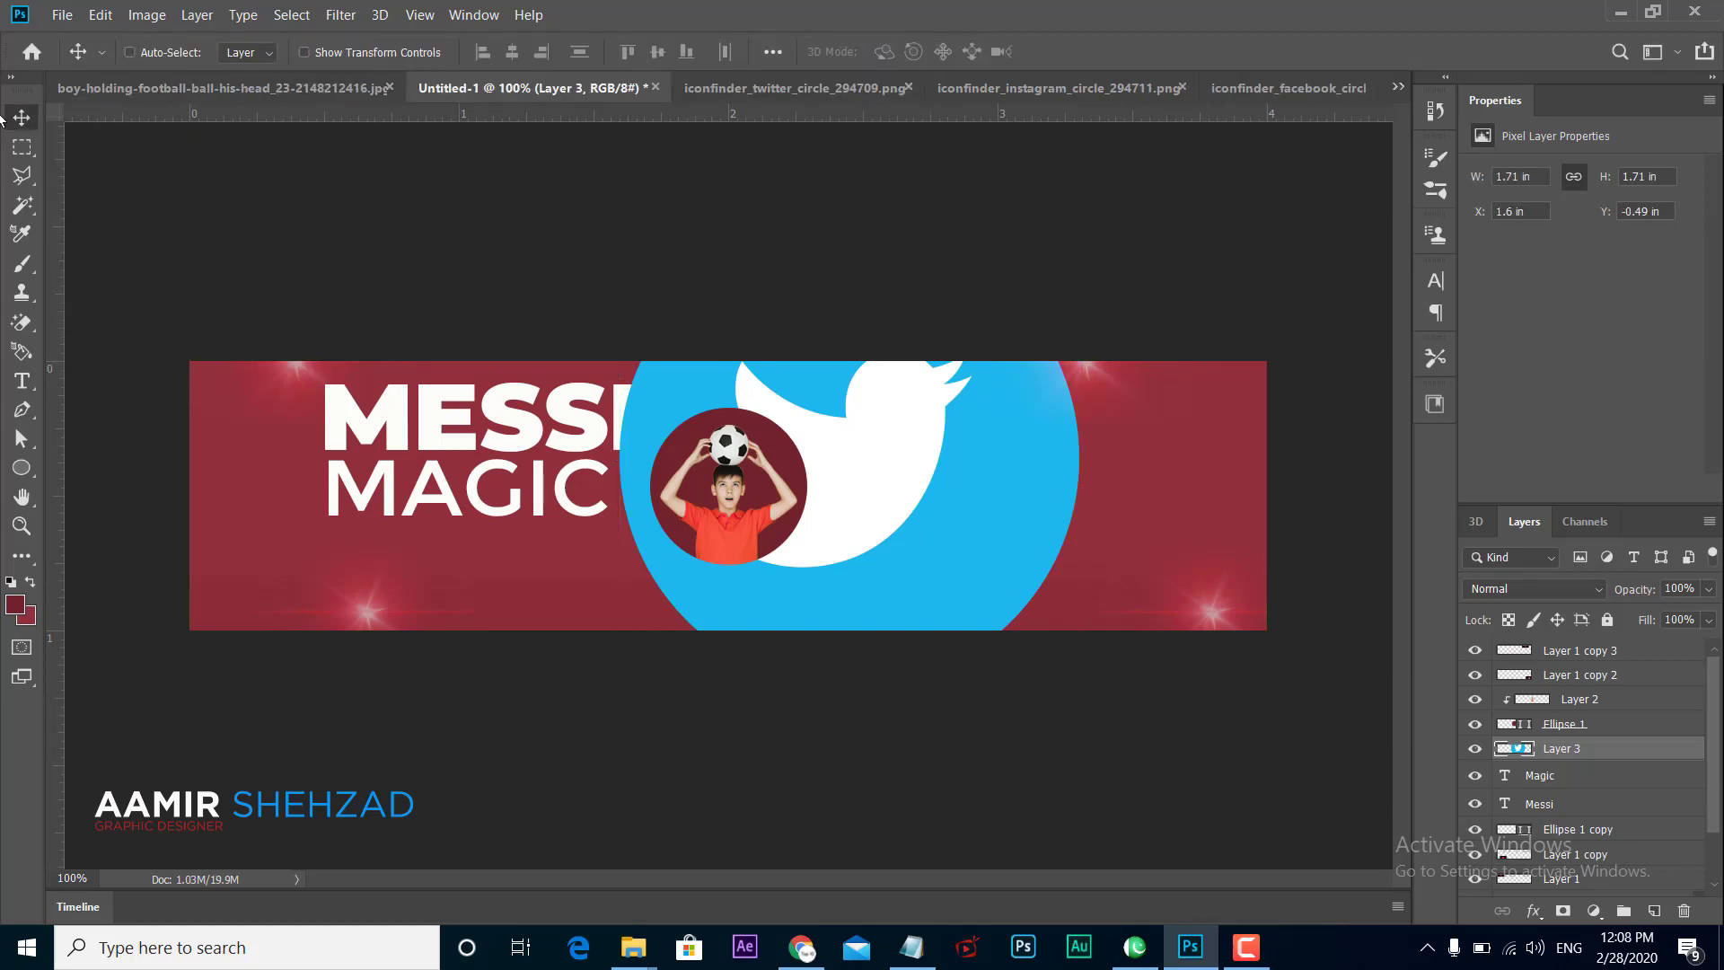
pyautogui.hotkey('ctrl', 't')
pyautogui.click(465, 52)
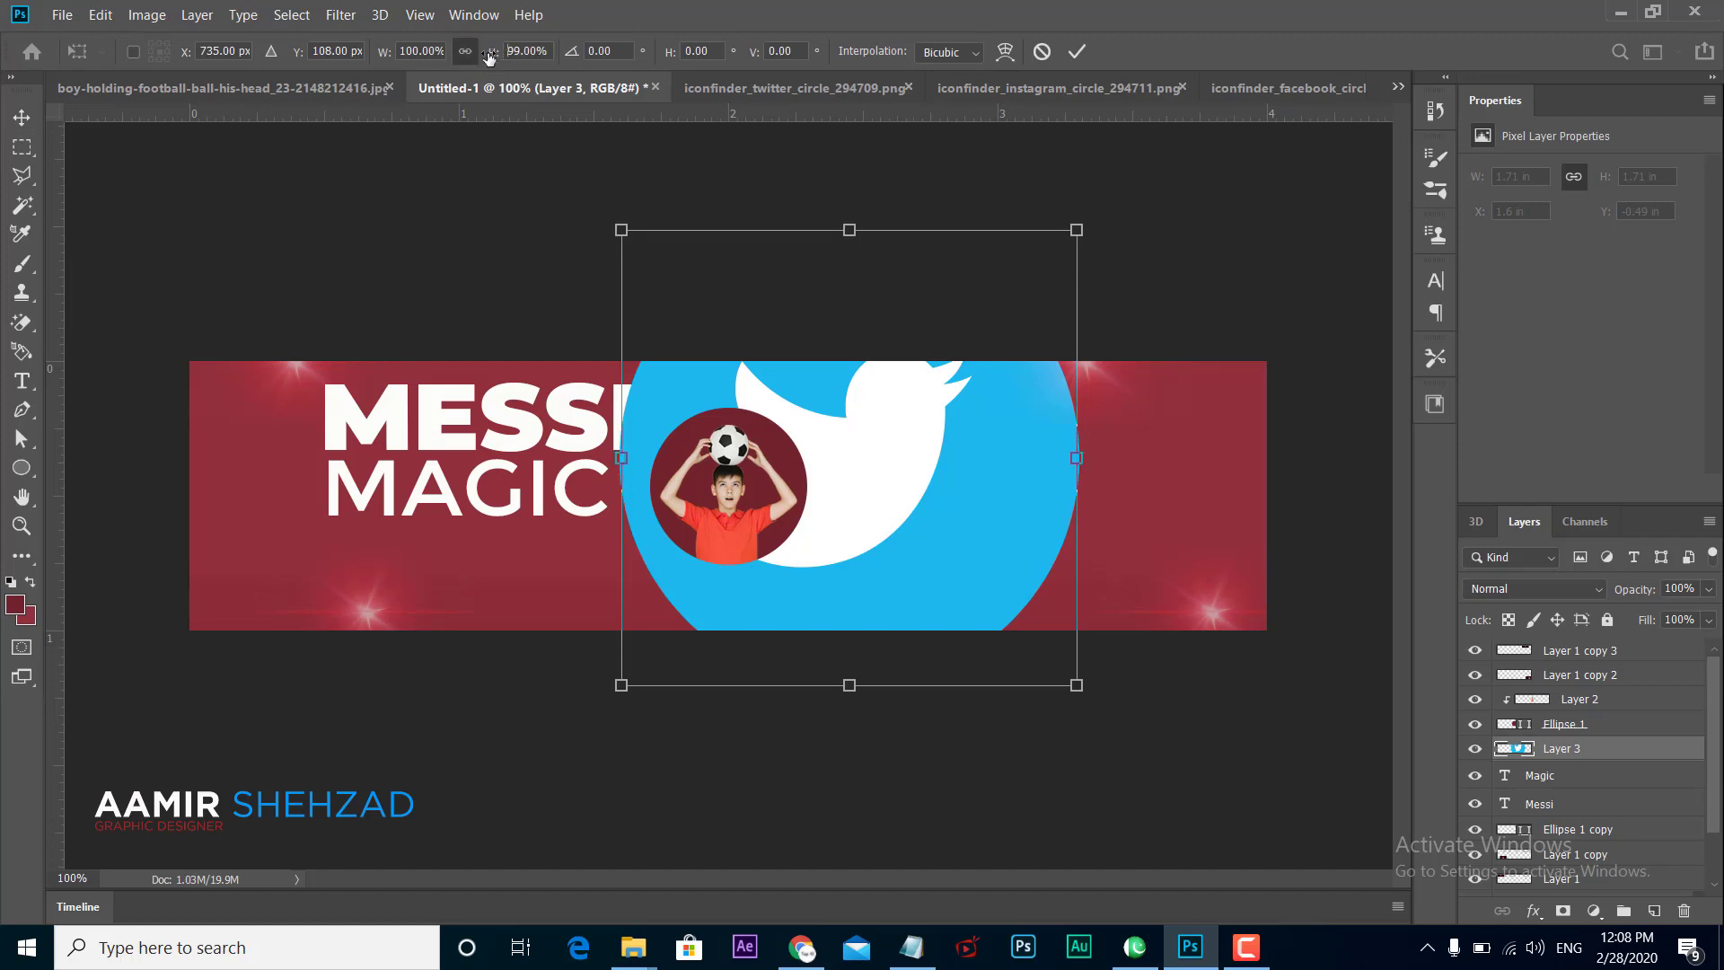
pyautogui.moveTo(386, 51)
pyautogui.mouseDown()
pyautogui.moveTo(412, 60)
pyautogui.moveTo(393, 61)
pyautogui.mouseUp()
pyautogui.write('9')
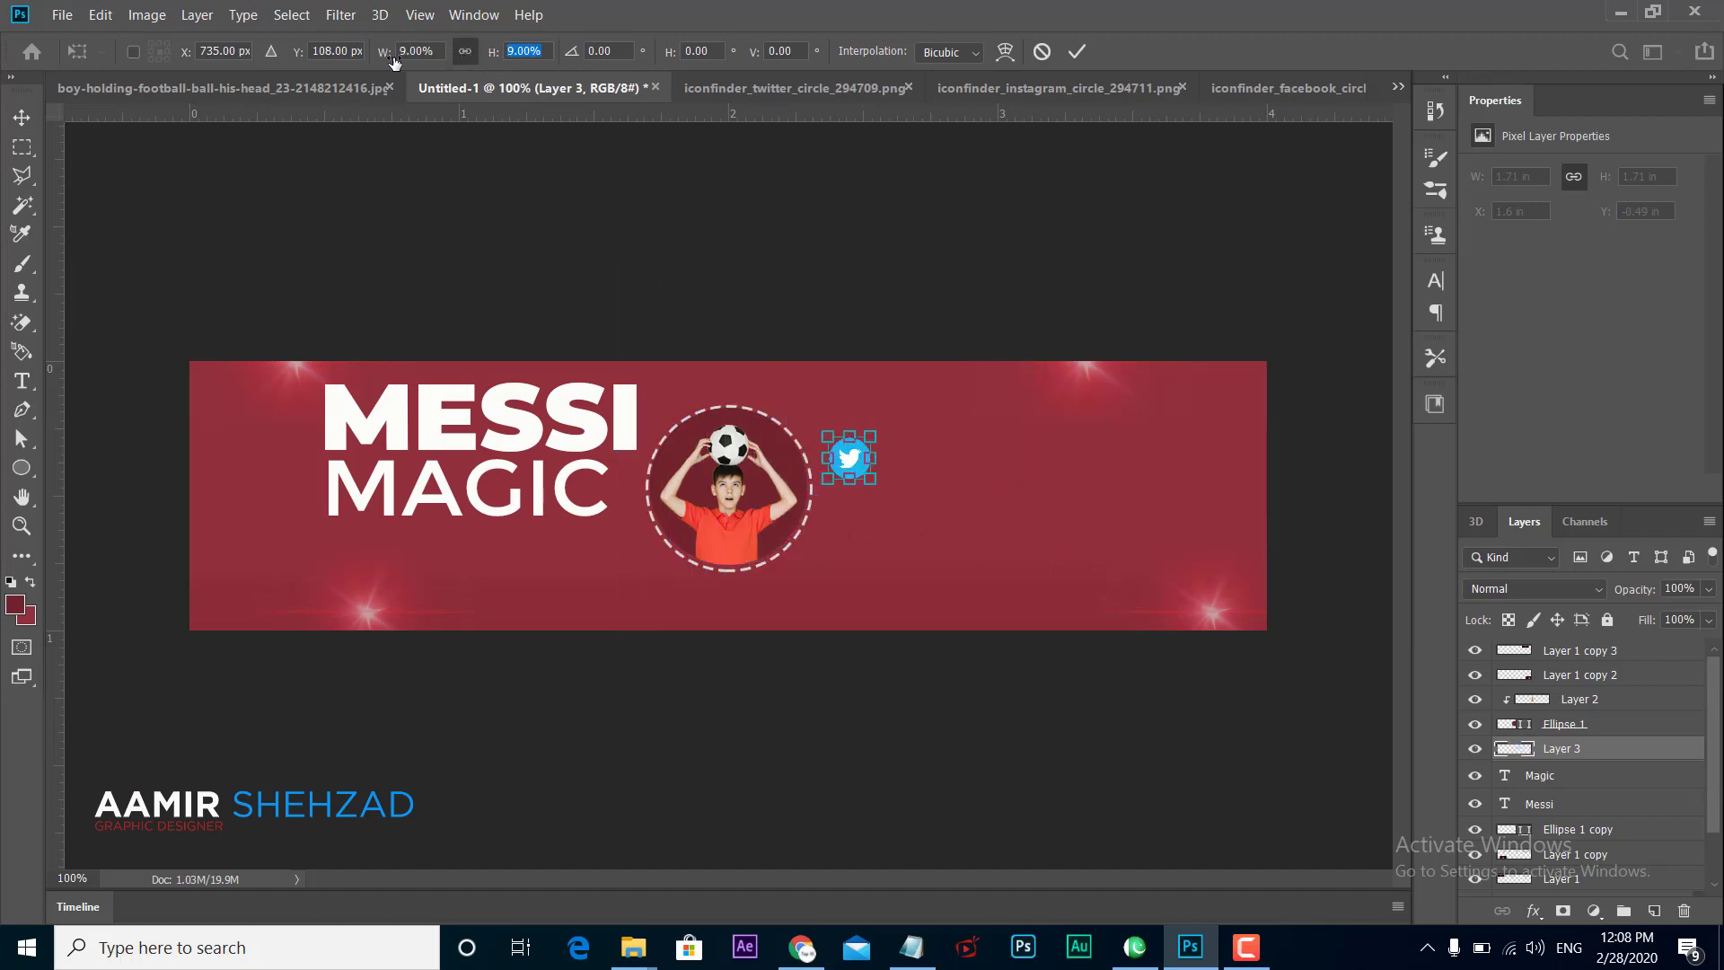
pyautogui.press('Return')
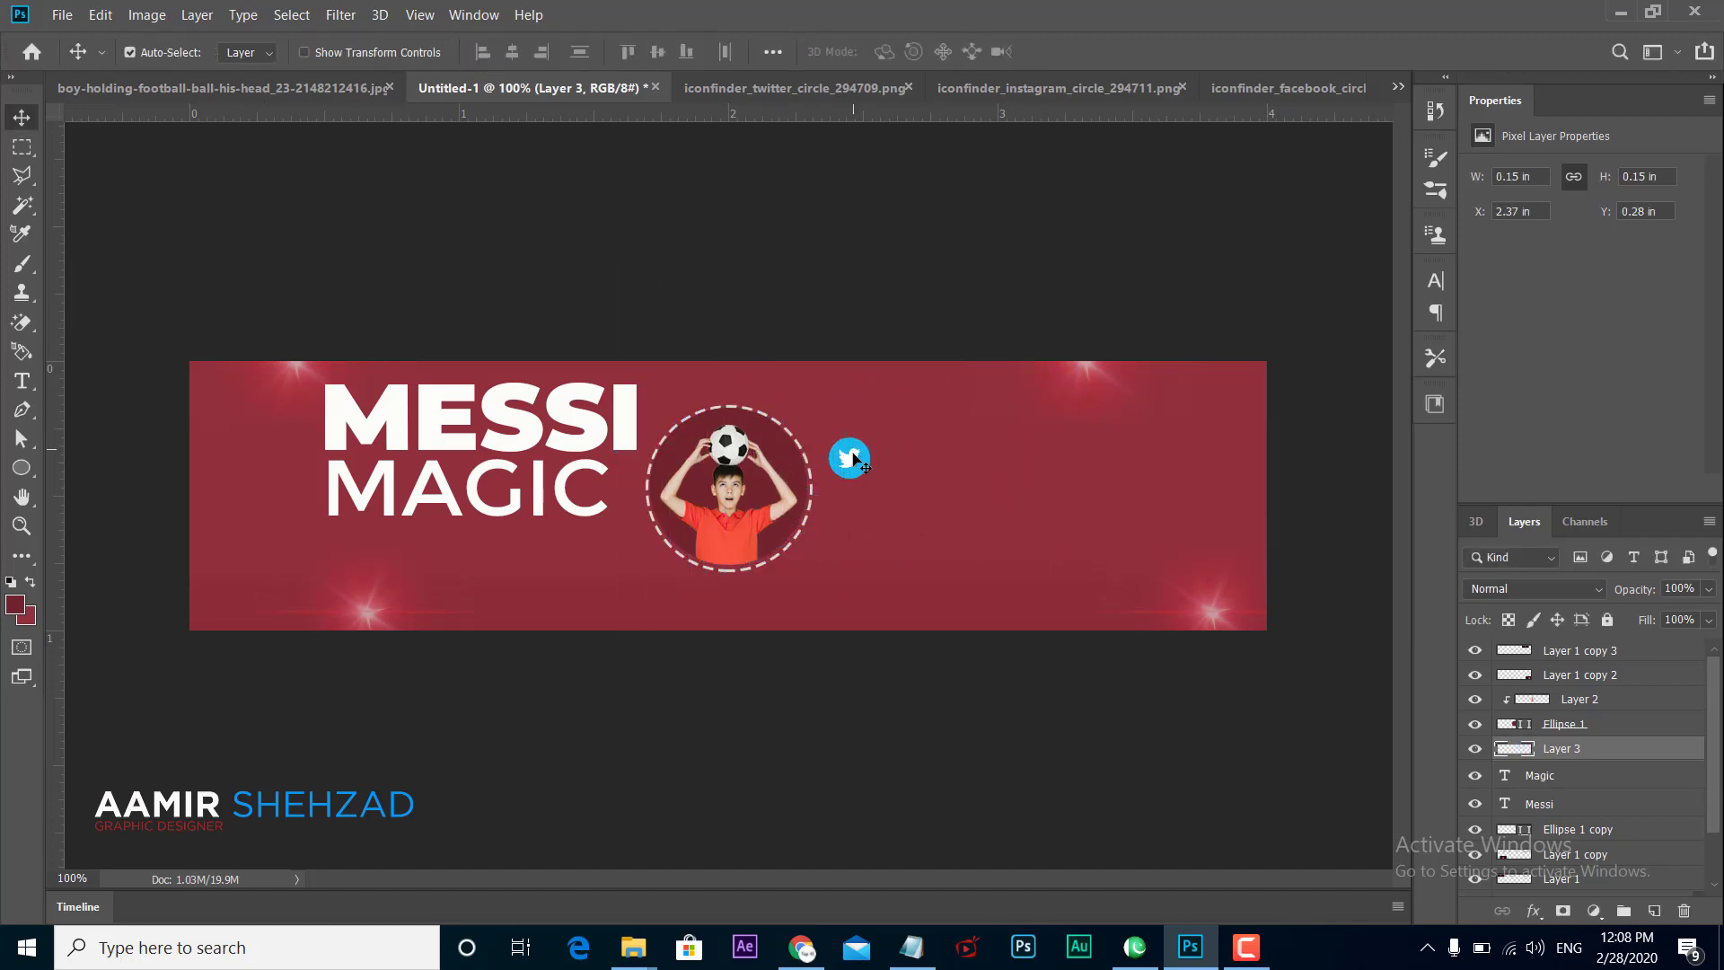
pyautogui.moveTo(863, 458); pyautogui.dragTo(943, 428)
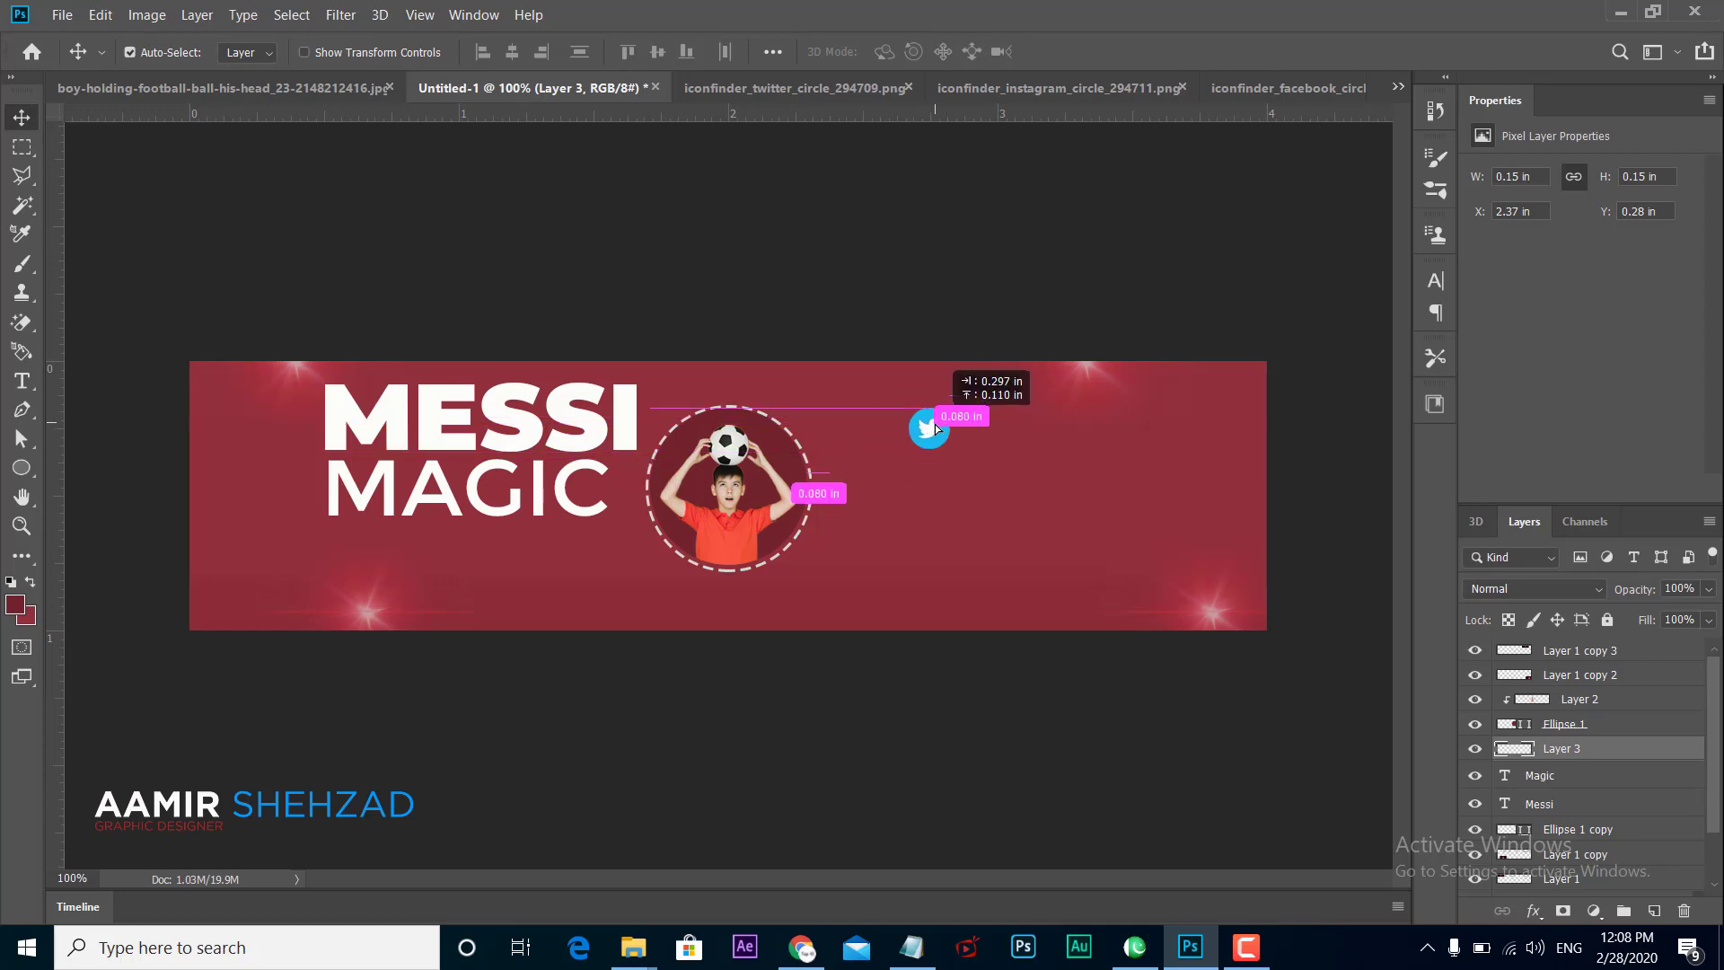
# Step: Add the Facebook circle icon, scaled proportionally to 9%, just below the Twitter icon
pyautogui.click(1219, 88)
pyautogui.moveTo(794, 401)
pyautogui.mouseDown()
pyautogui.moveTo(385, 112)
pyautogui.moveTo(918, 505)
pyautogui.mouseUp()
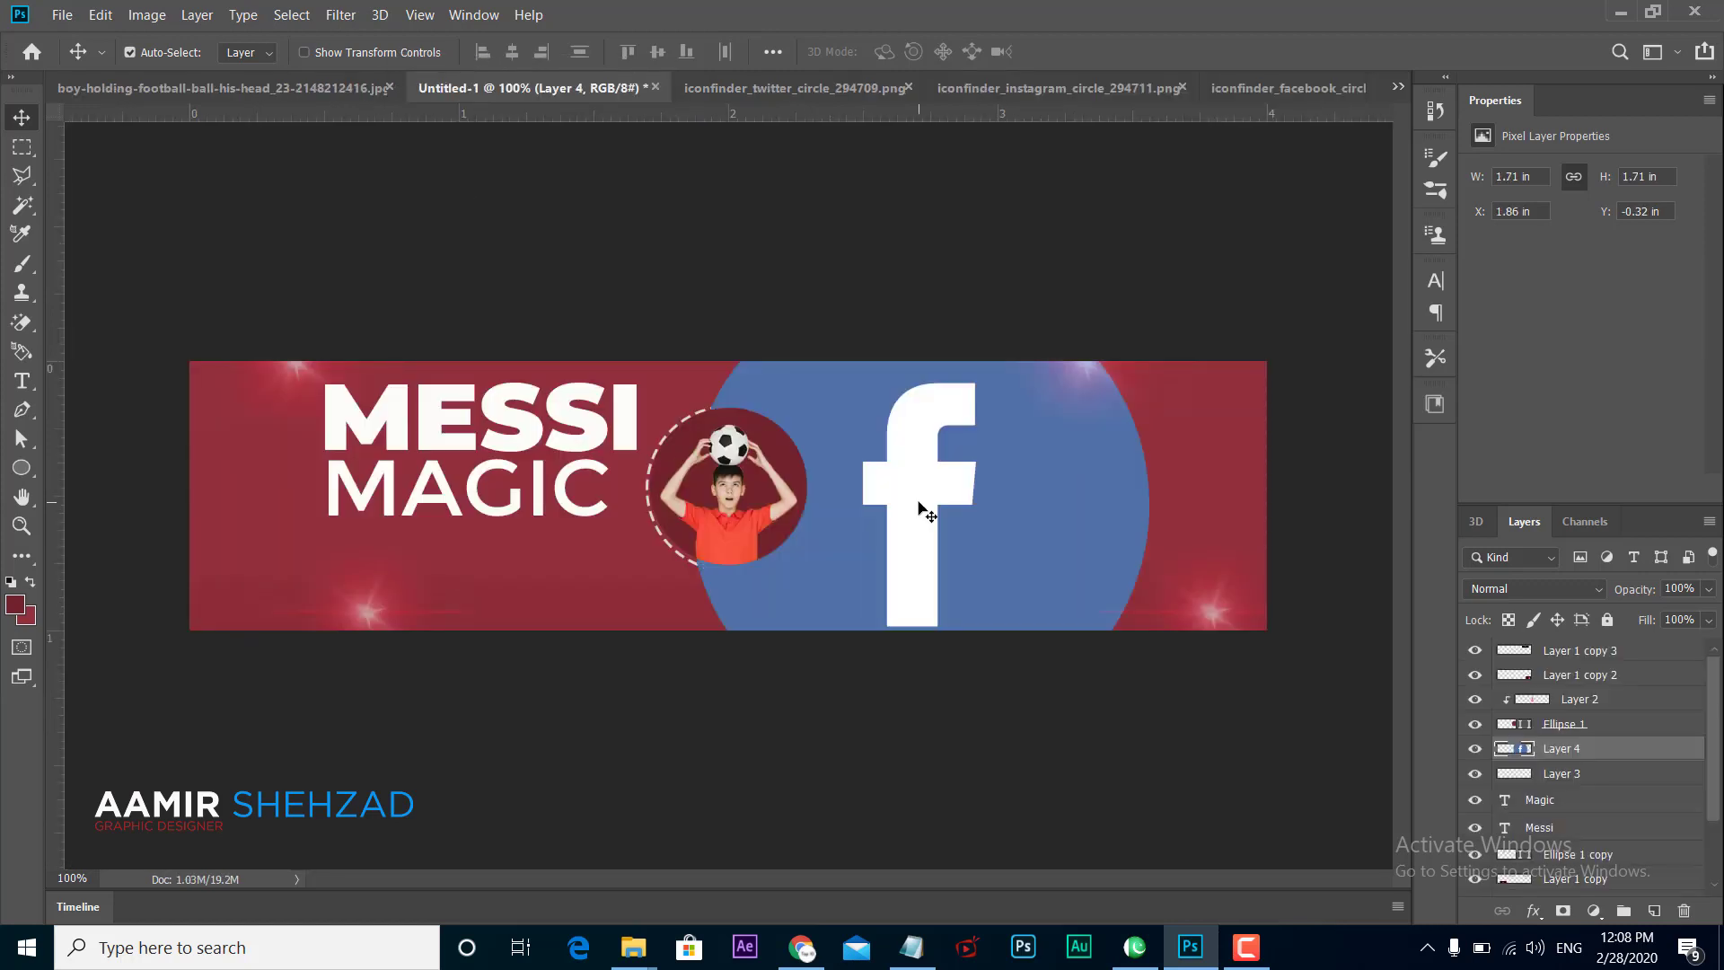
pyautogui.hotkey('ctrl', 't')
pyautogui.click(420, 51)
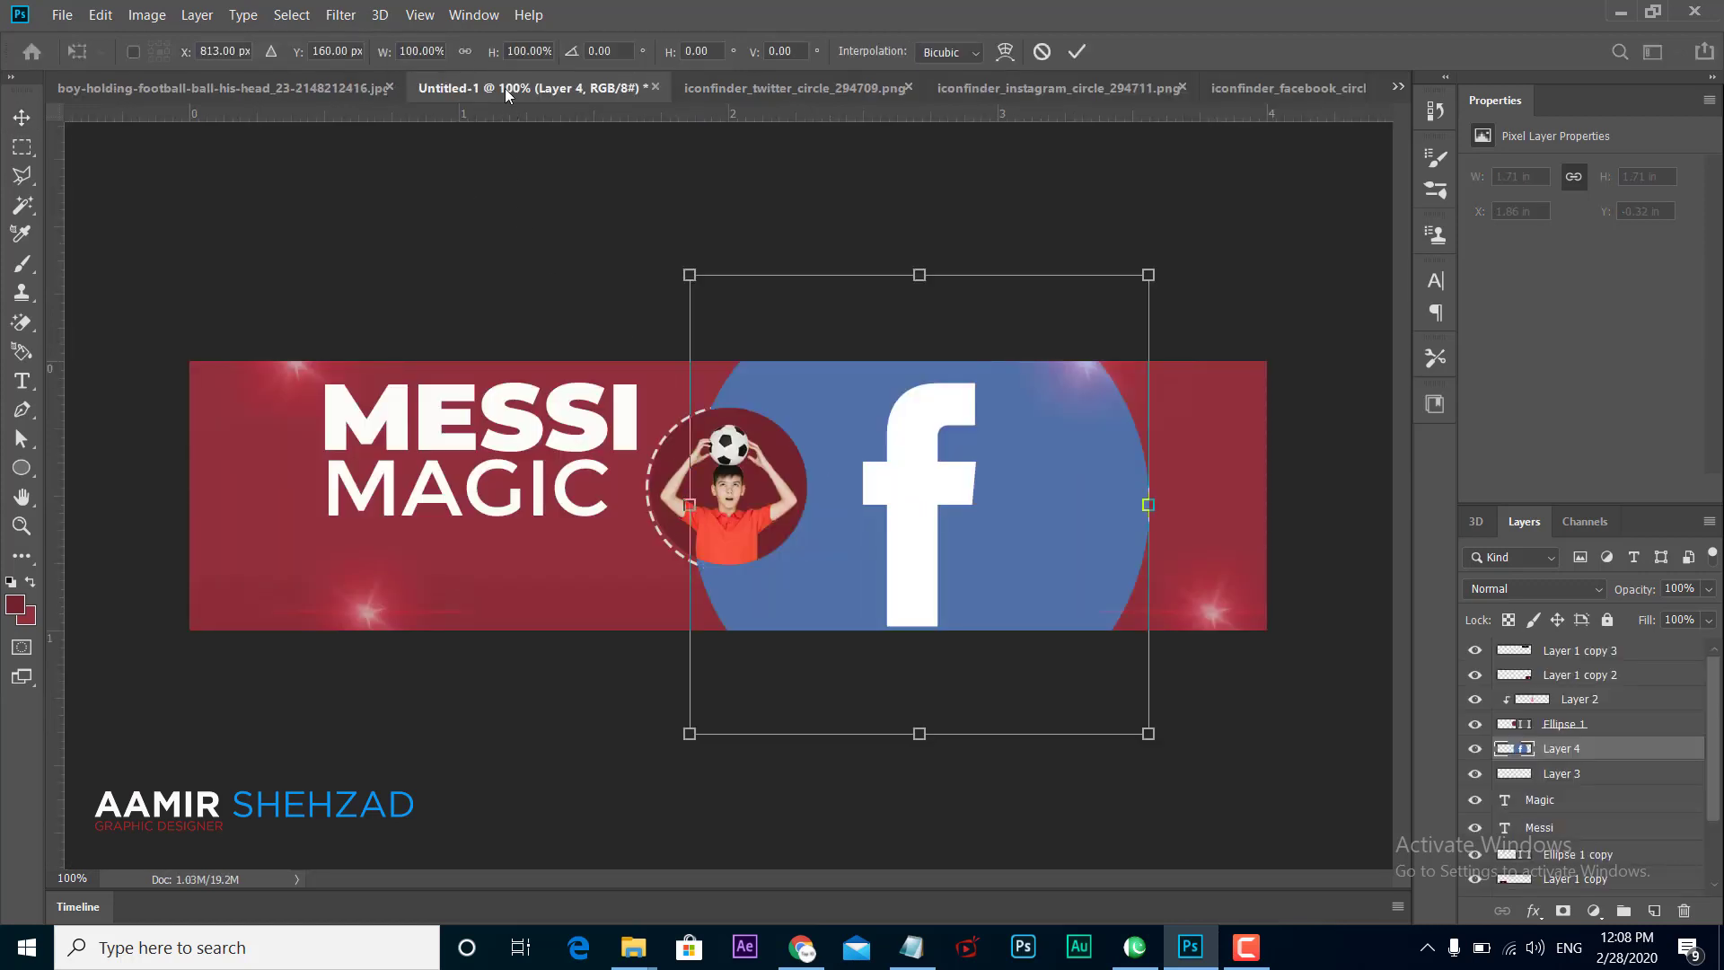
pyautogui.write('79')
pyautogui.press('Tab')
pyautogui.write('73')
pyautogui.press('Return')
pyautogui.click(464, 51)
pyautogui.moveTo(493, 51); pyautogui.dragTo(388, 61)
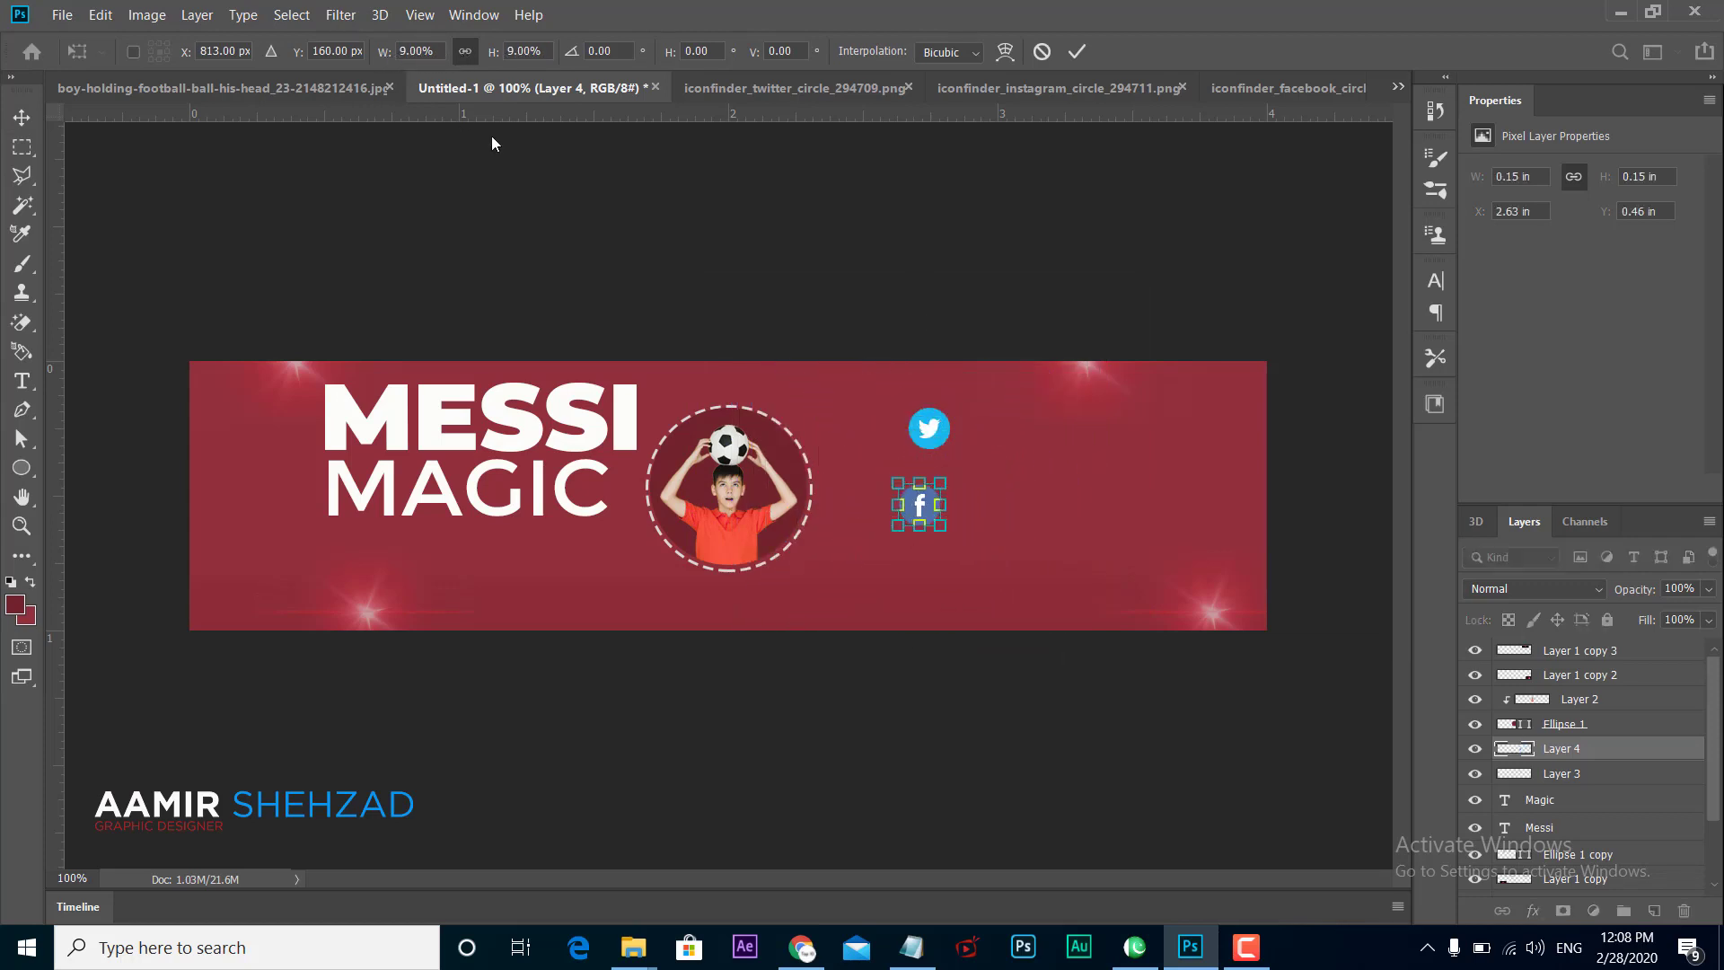
pyautogui.press('Return')
pyautogui.moveTo(931, 508); pyautogui.dragTo(946, 486)
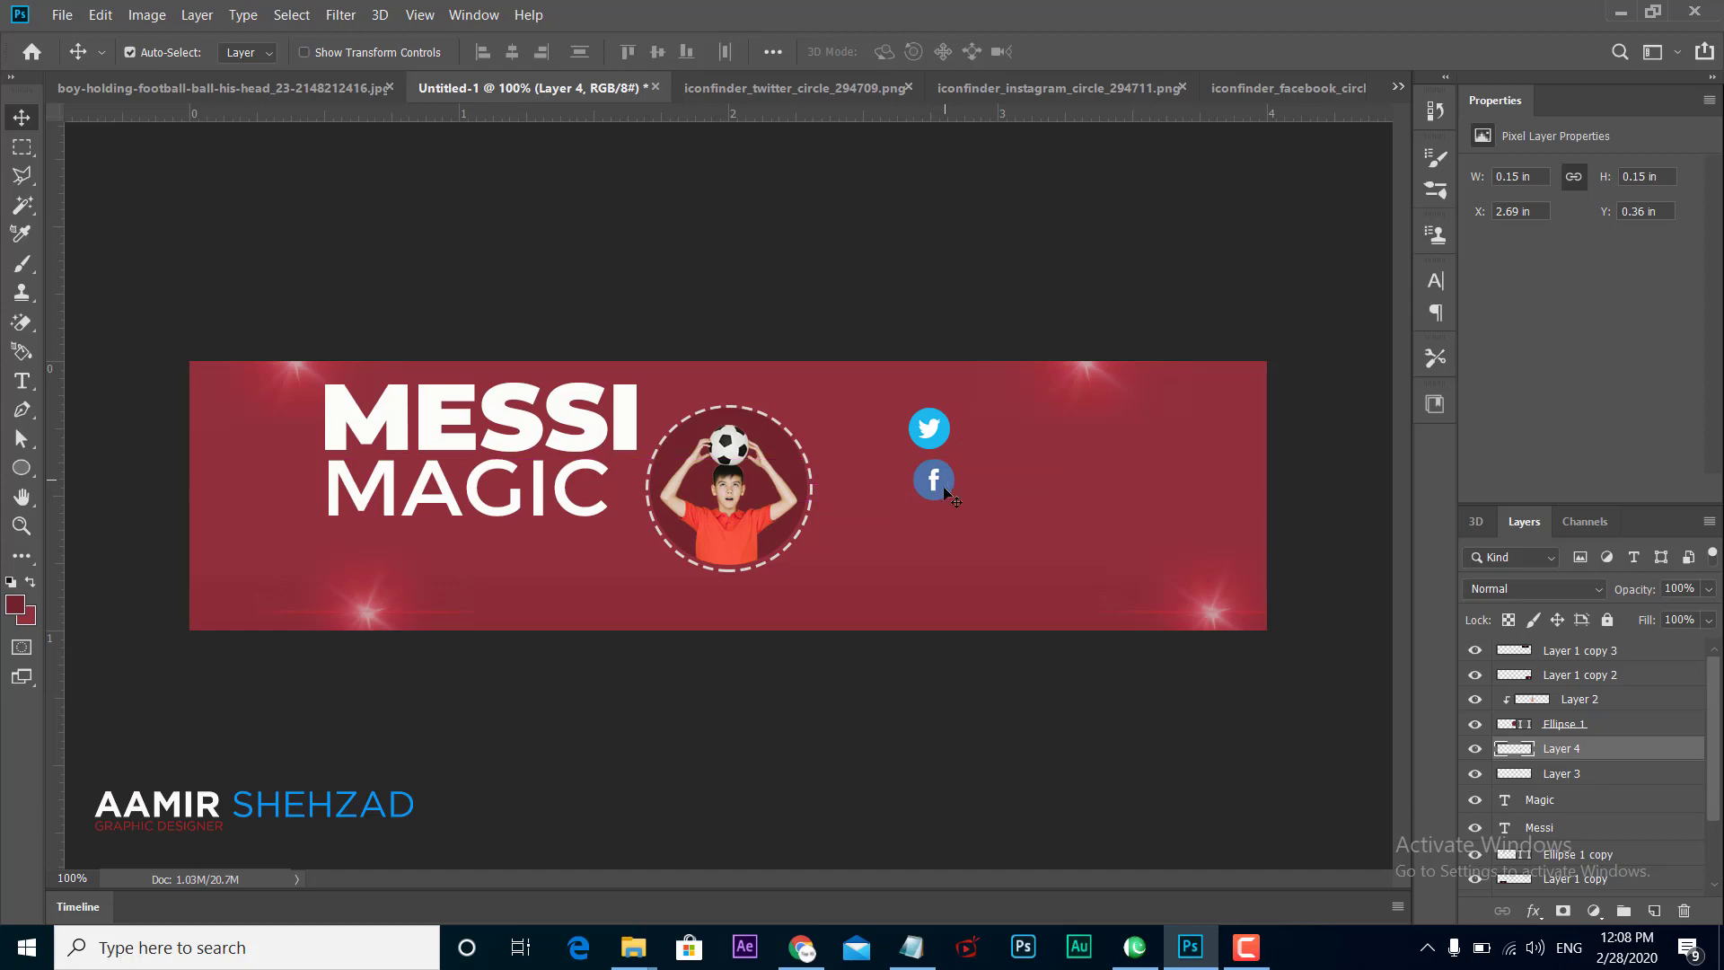
# Step: Add the Instagram circle icon, scaled to 9%, evenly spaced below the Facebook icon
pyautogui.click(1253, 88)
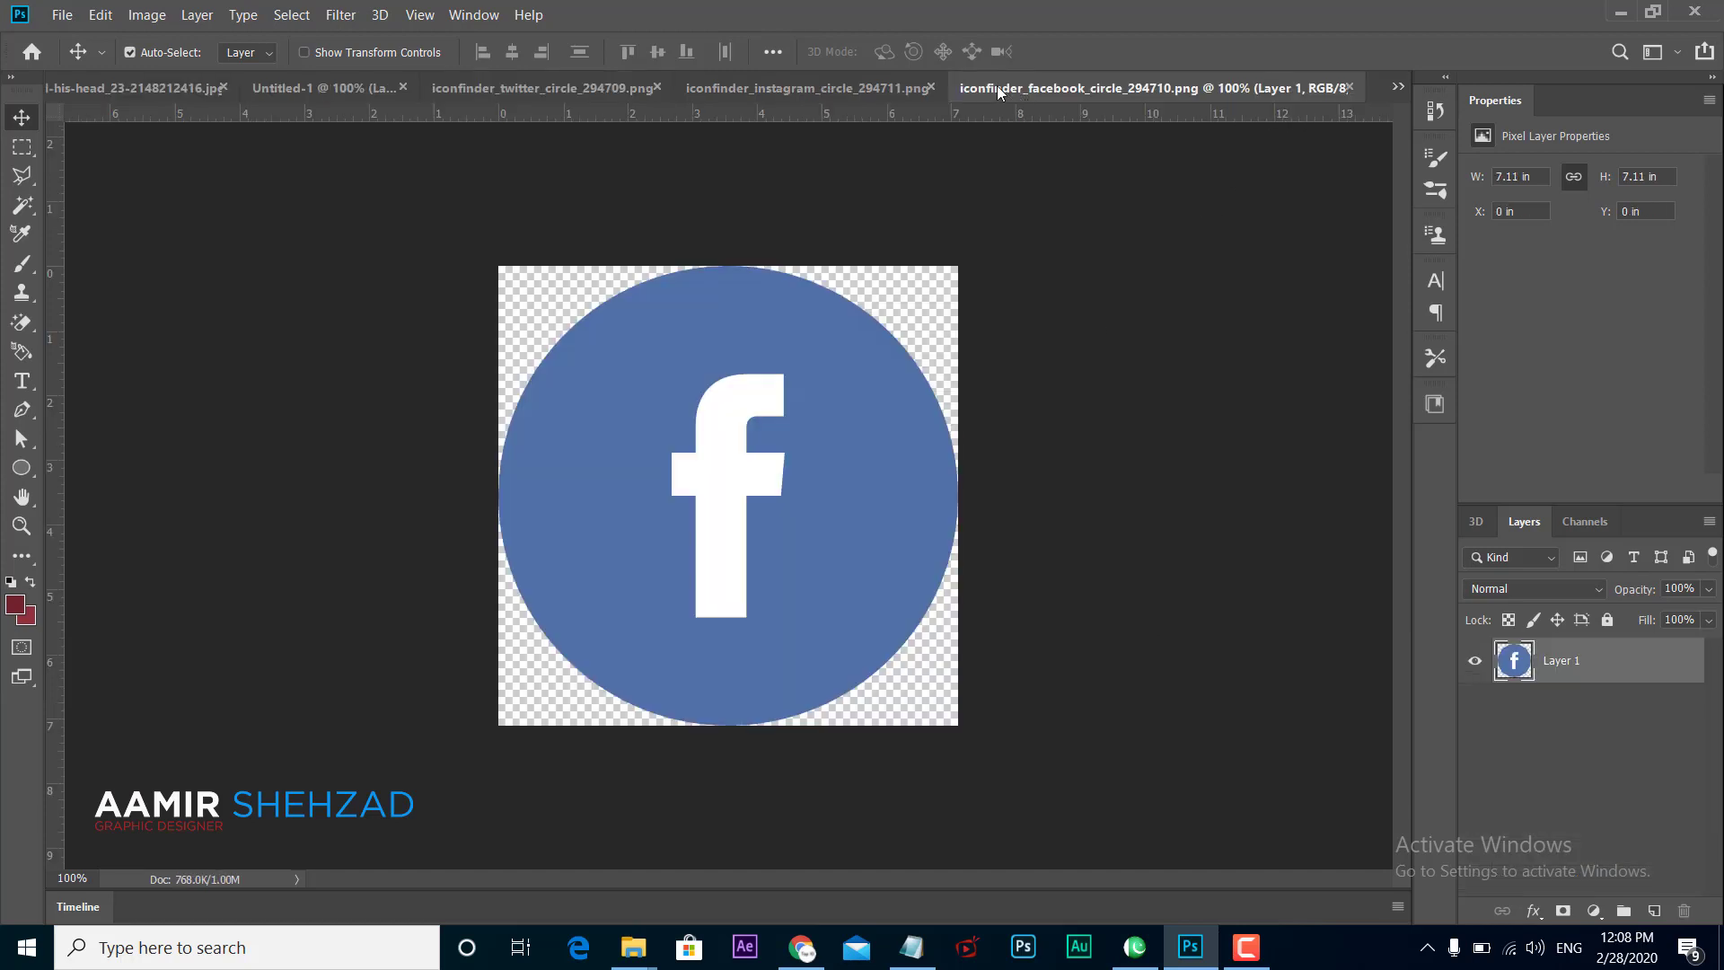
pyautogui.click(848, 88)
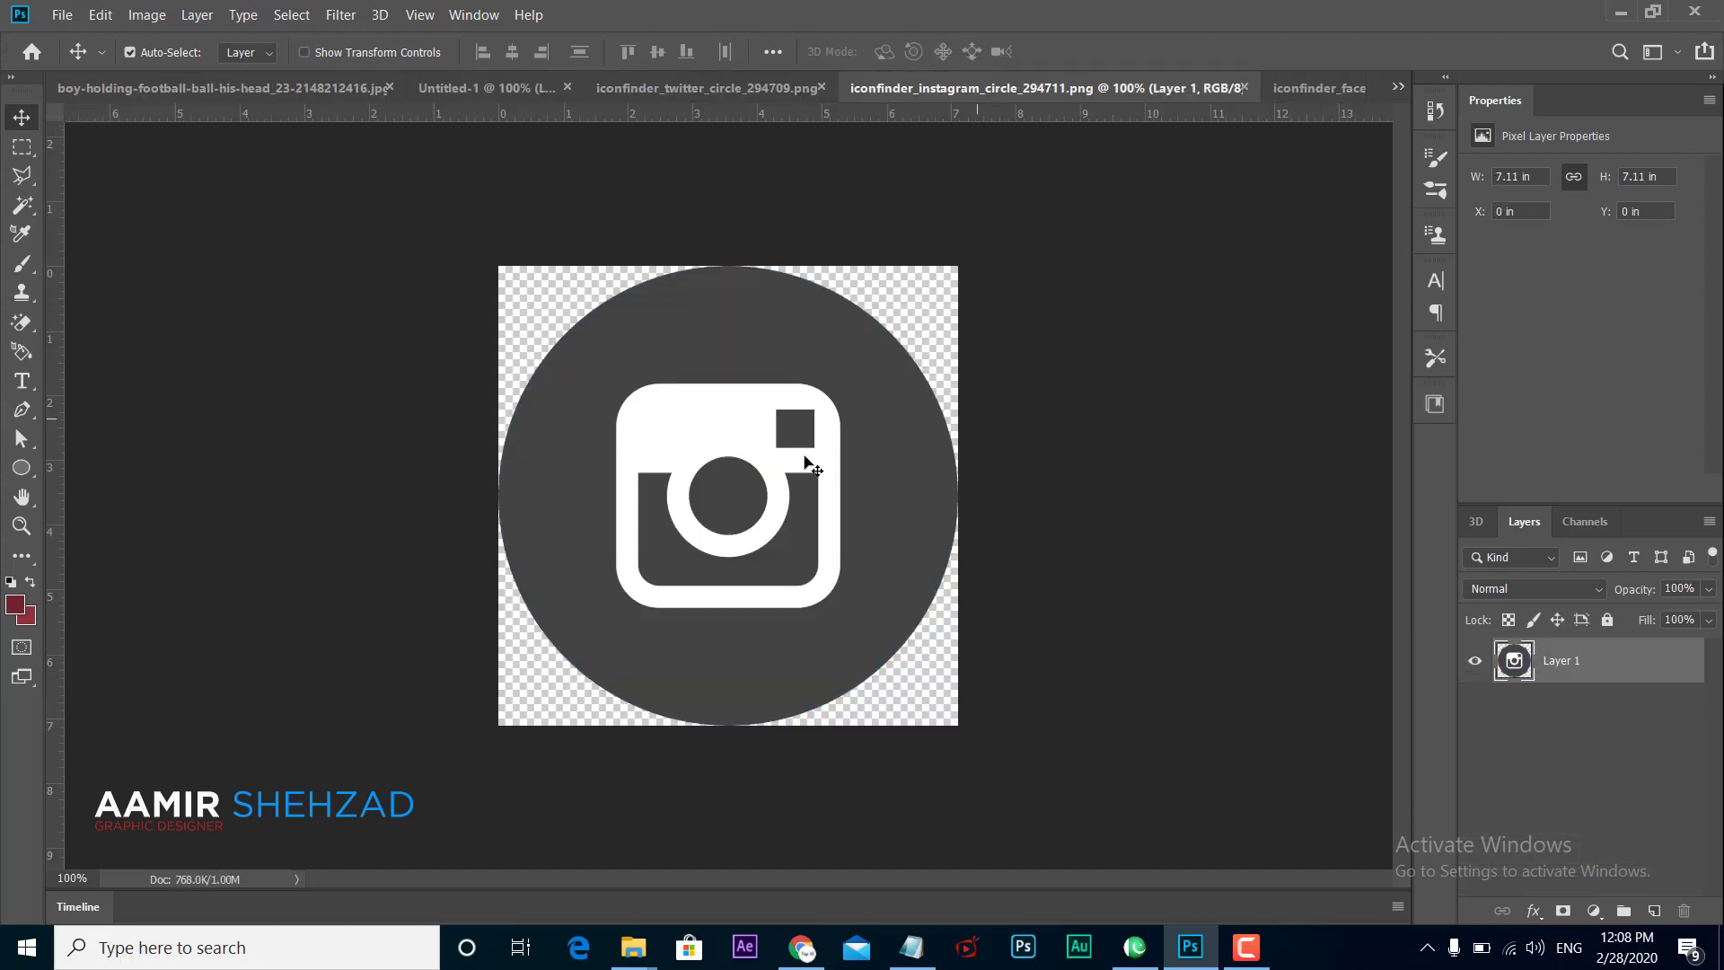
pyautogui.moveTo(804, 459)
pyautogui.mouseDown()
pyautogui.moveTo(423, 162)
pyautogui.moveTo(925, 542)
pyautogui.mouseUp()
pyautogui.hotkey('ctrl', 't')
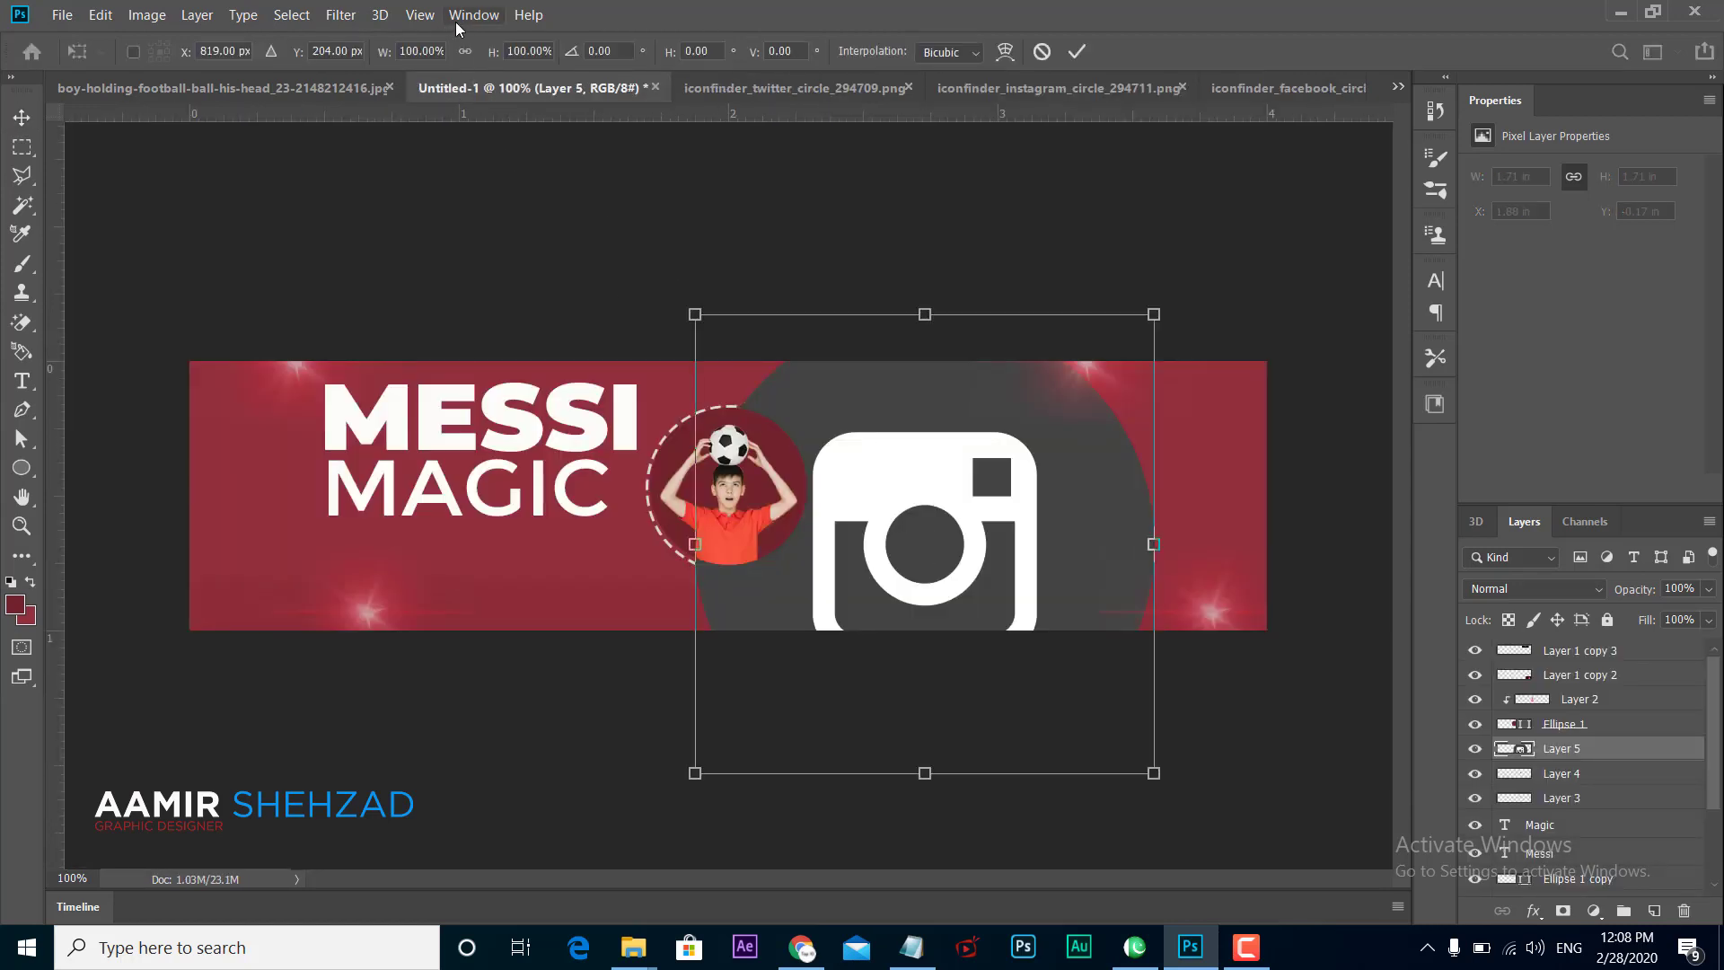
pyautogui.moveTo(494, 56); pyautogui.dragTo(392, 68)
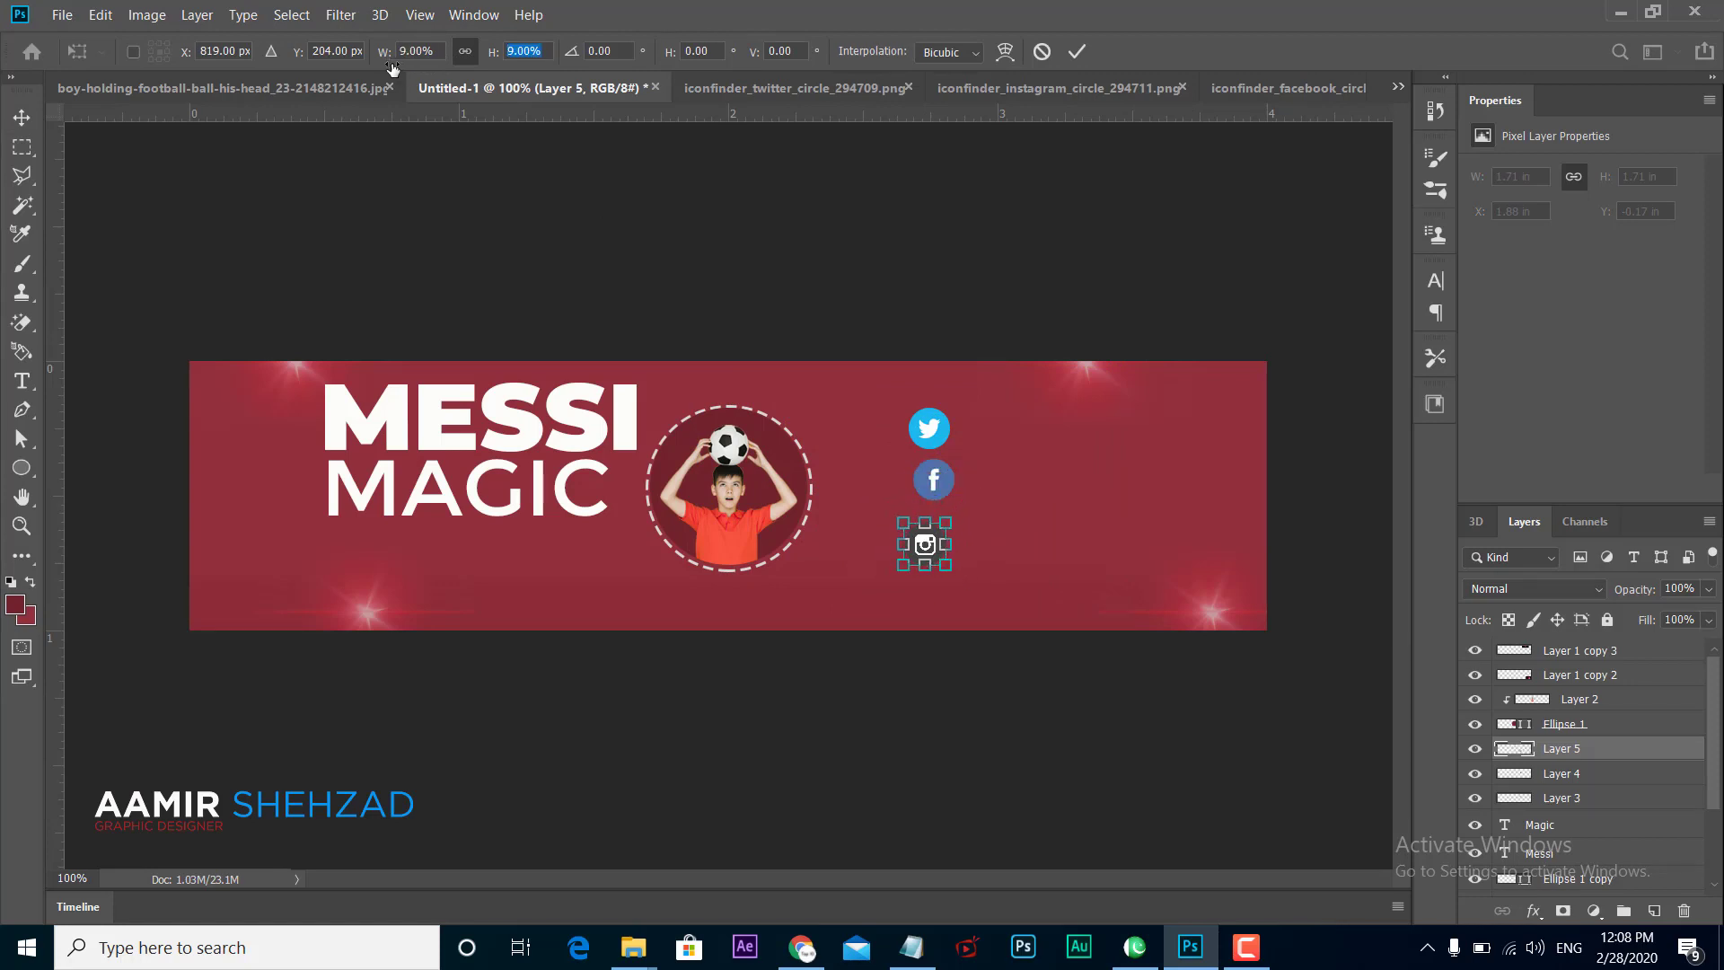
pyautogui.press('Return')
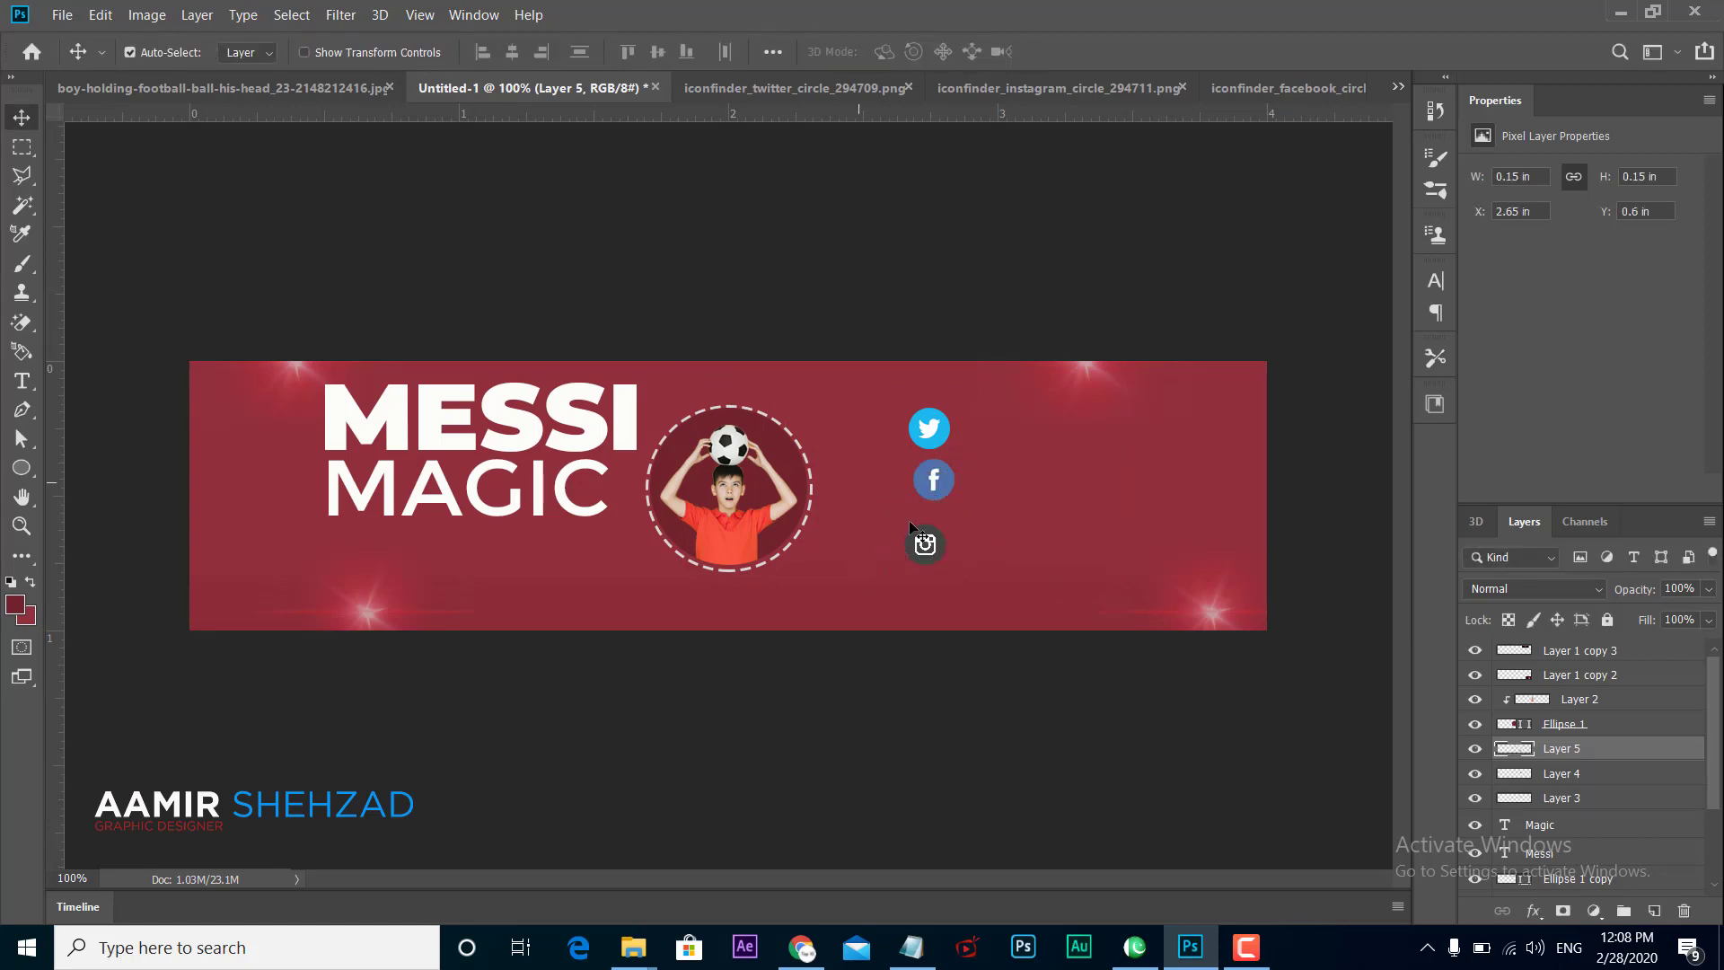
pyautogui.moveTo(931, 546); pyautogui.dragTo(946, 534)
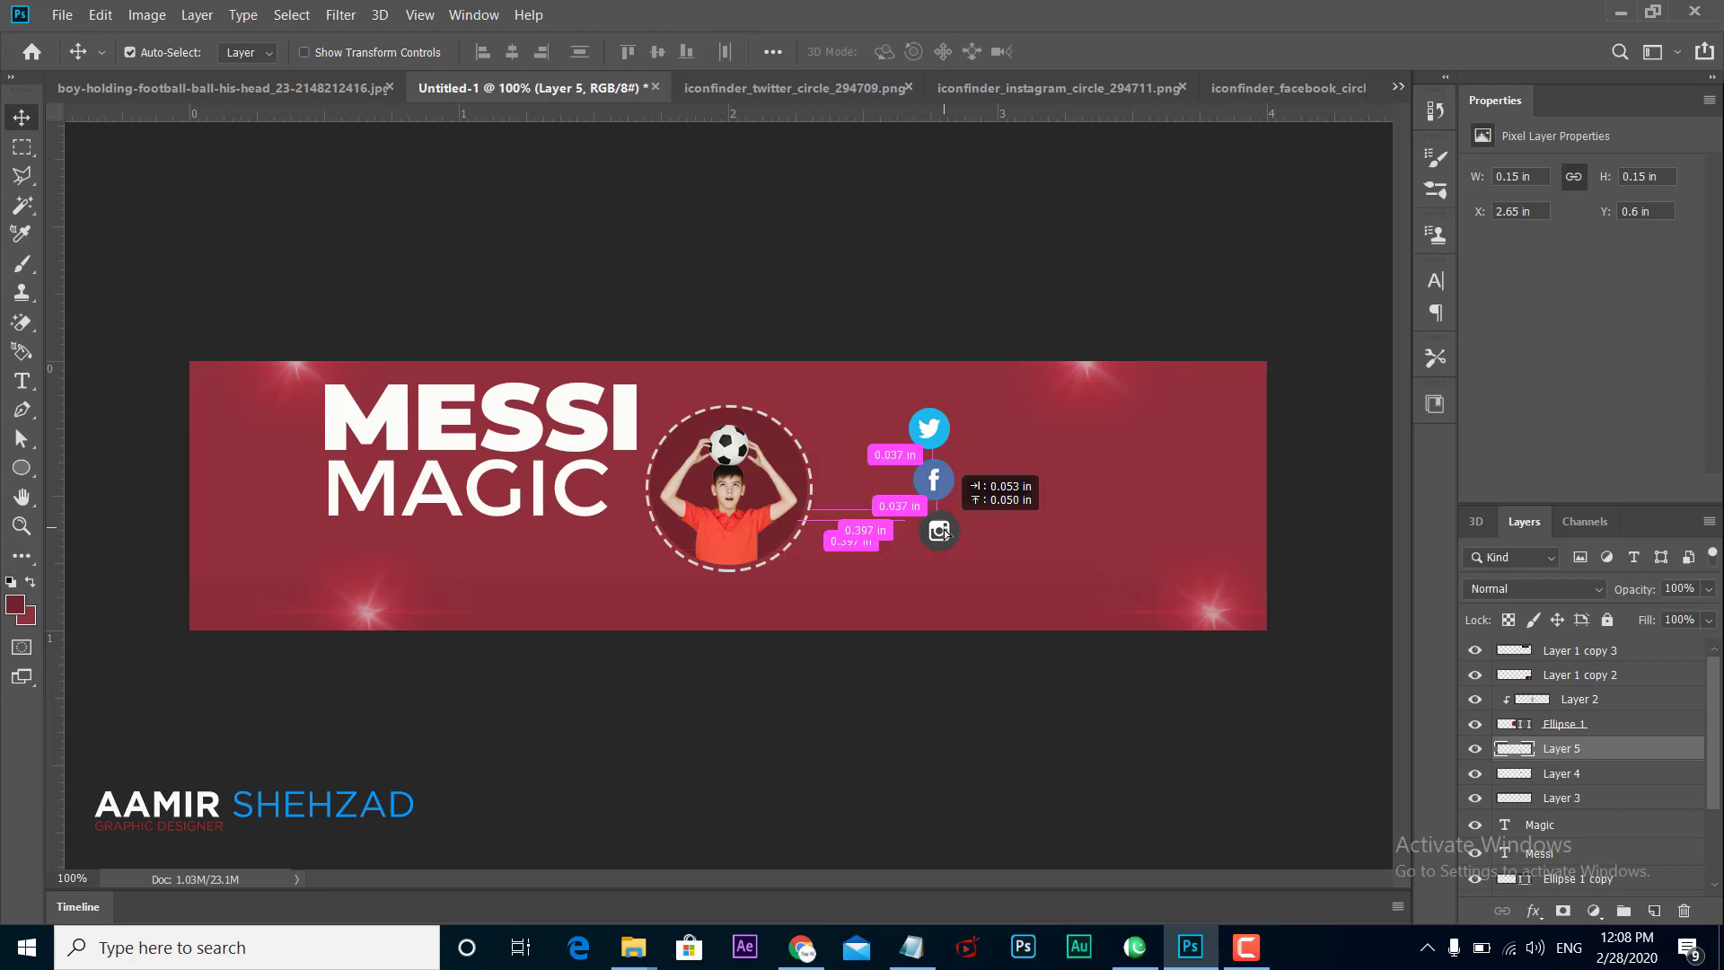
# Step: Copy the Facebook page link from Notepad and paste it as a new text layer on the banner
pyautogui.click(912, 947)
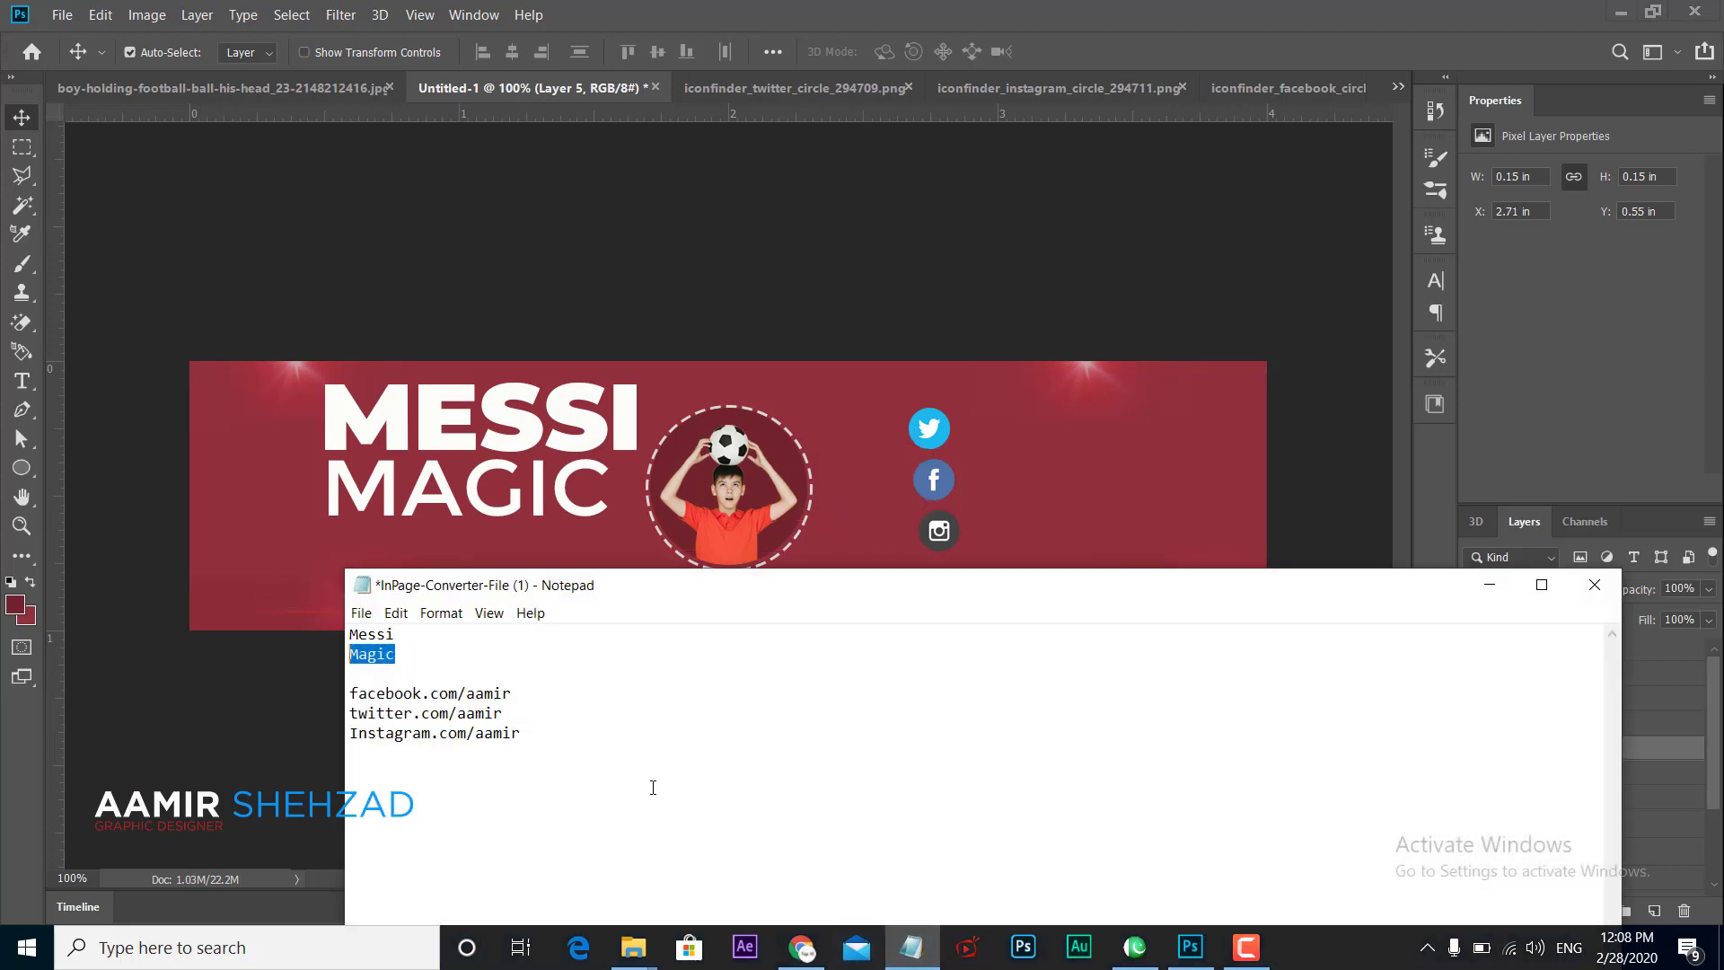
pyautogui.moveTo(546, 704); pyautogui.dragTo(347, 691)
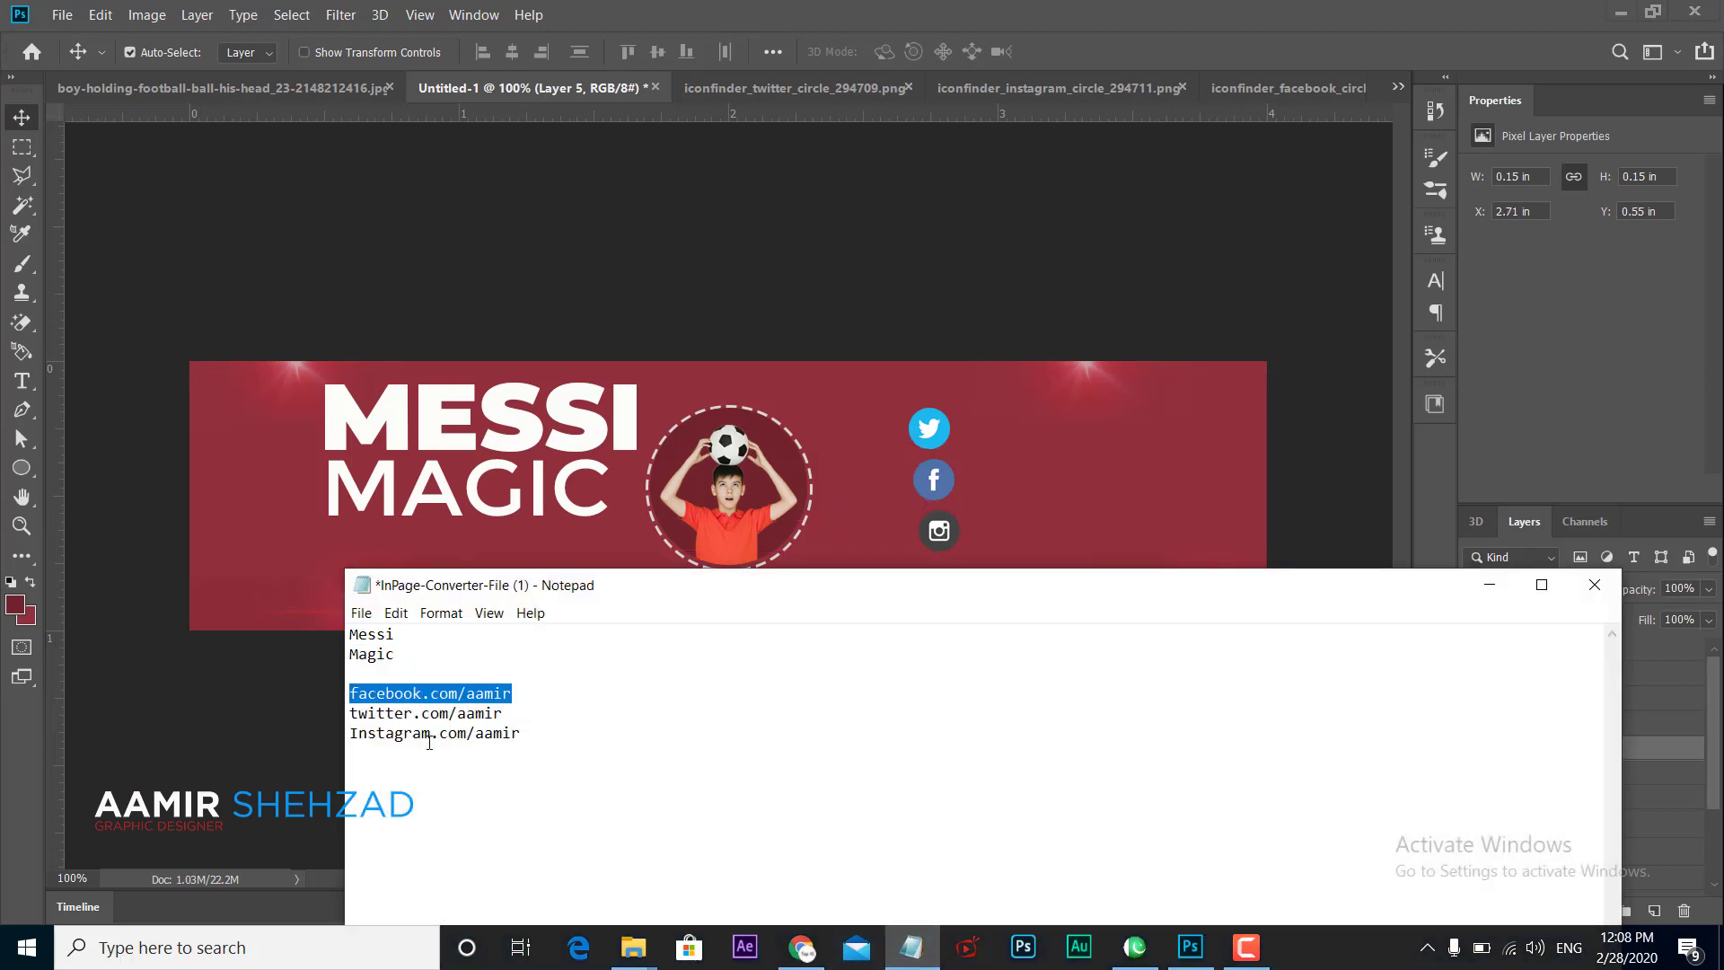
pyautogui.click(83, 336)
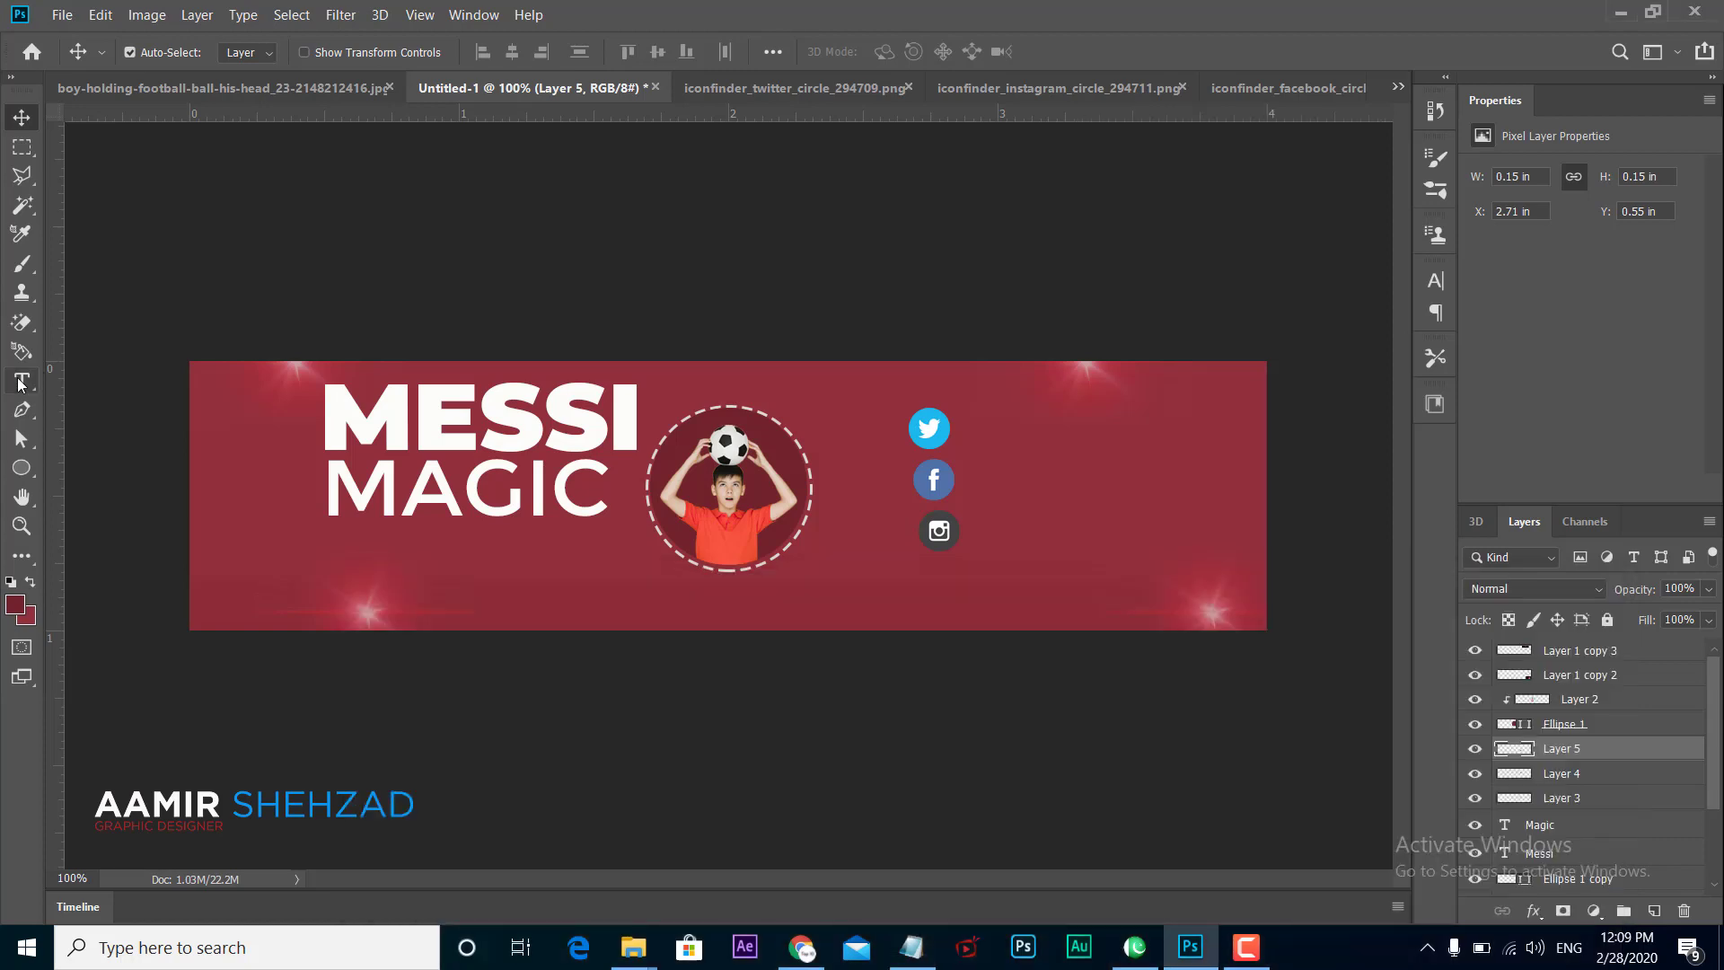
pyautogui.click(20, 381)
pyautogui.click(974, 568)
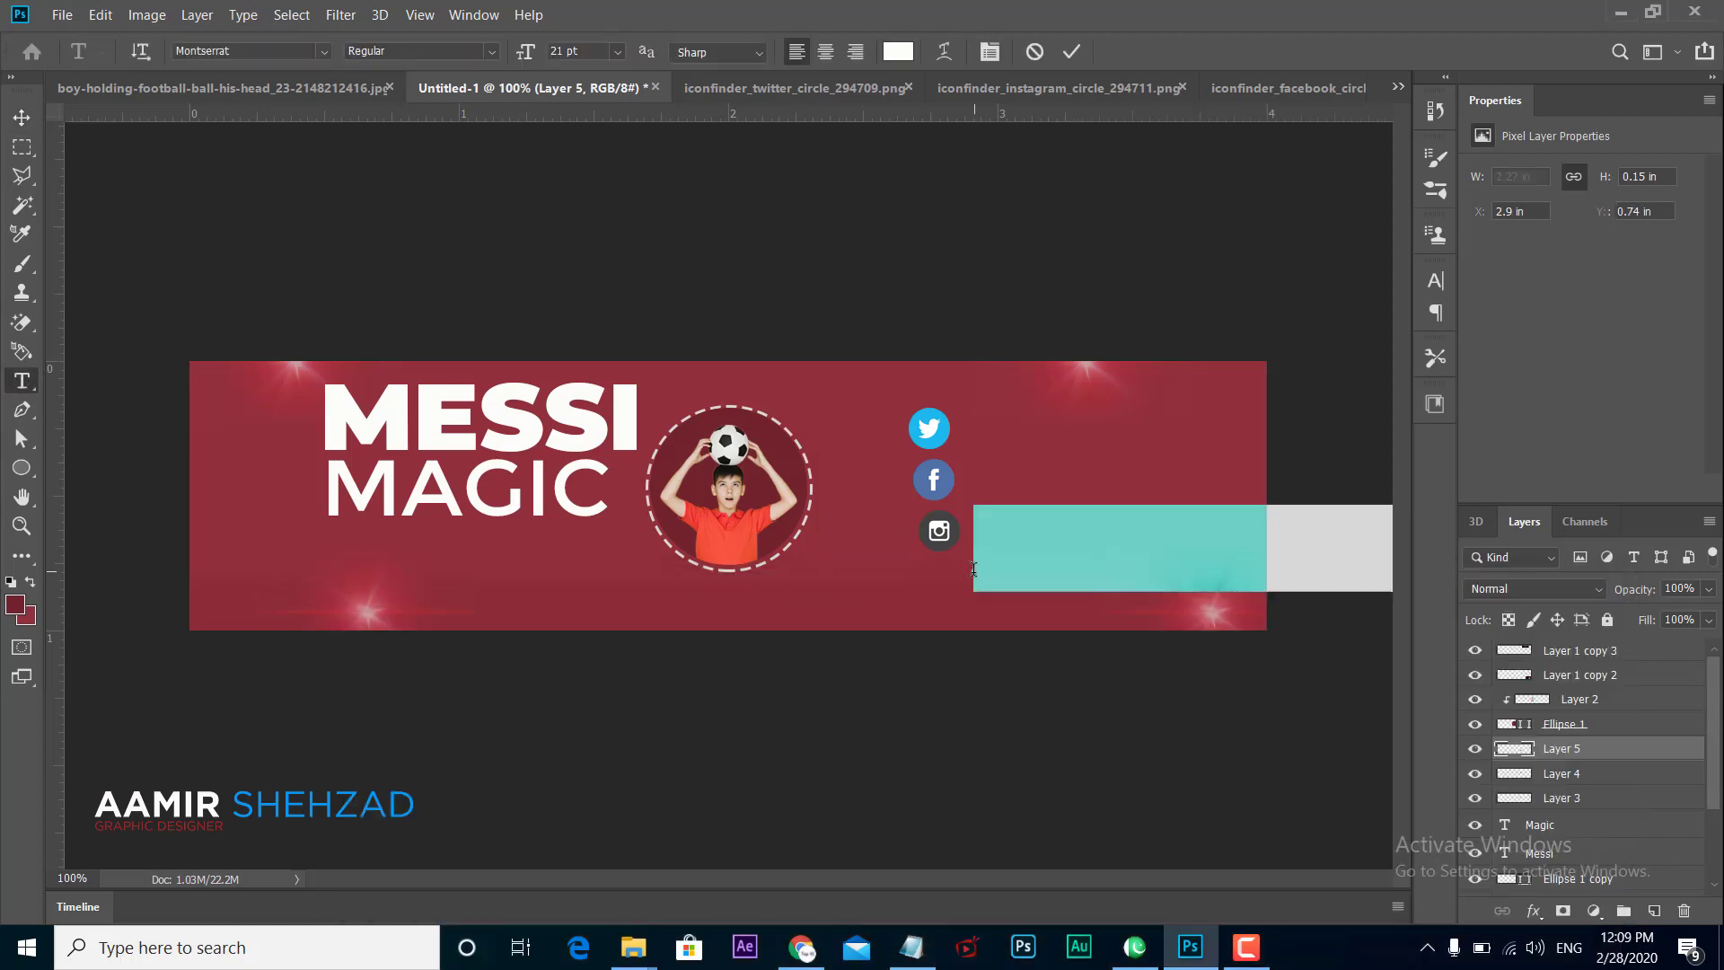
pyautogui.press('BackSpace')
pyautogui.write('facebook.com/aamir')
pyautogui.click(20, 120)
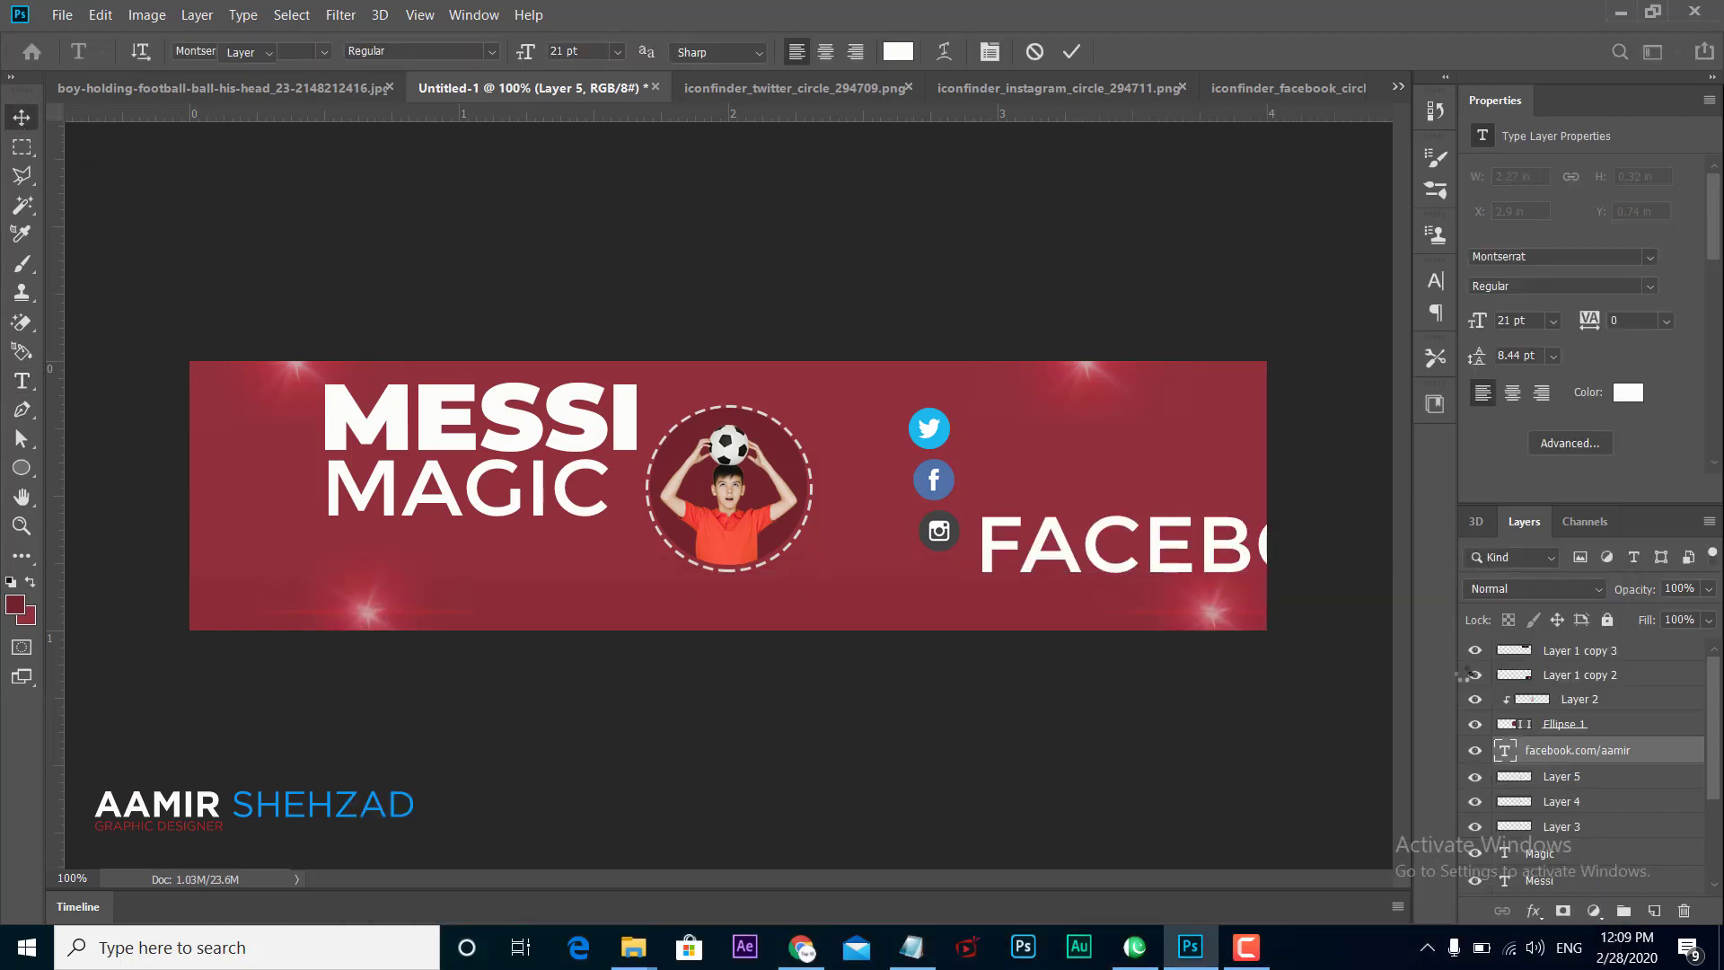
# Step: Make the Facebook link 3 pt lowercase text beside its icon, then select the Twitter link in Notepad
pyautogui.click(1434, 282)
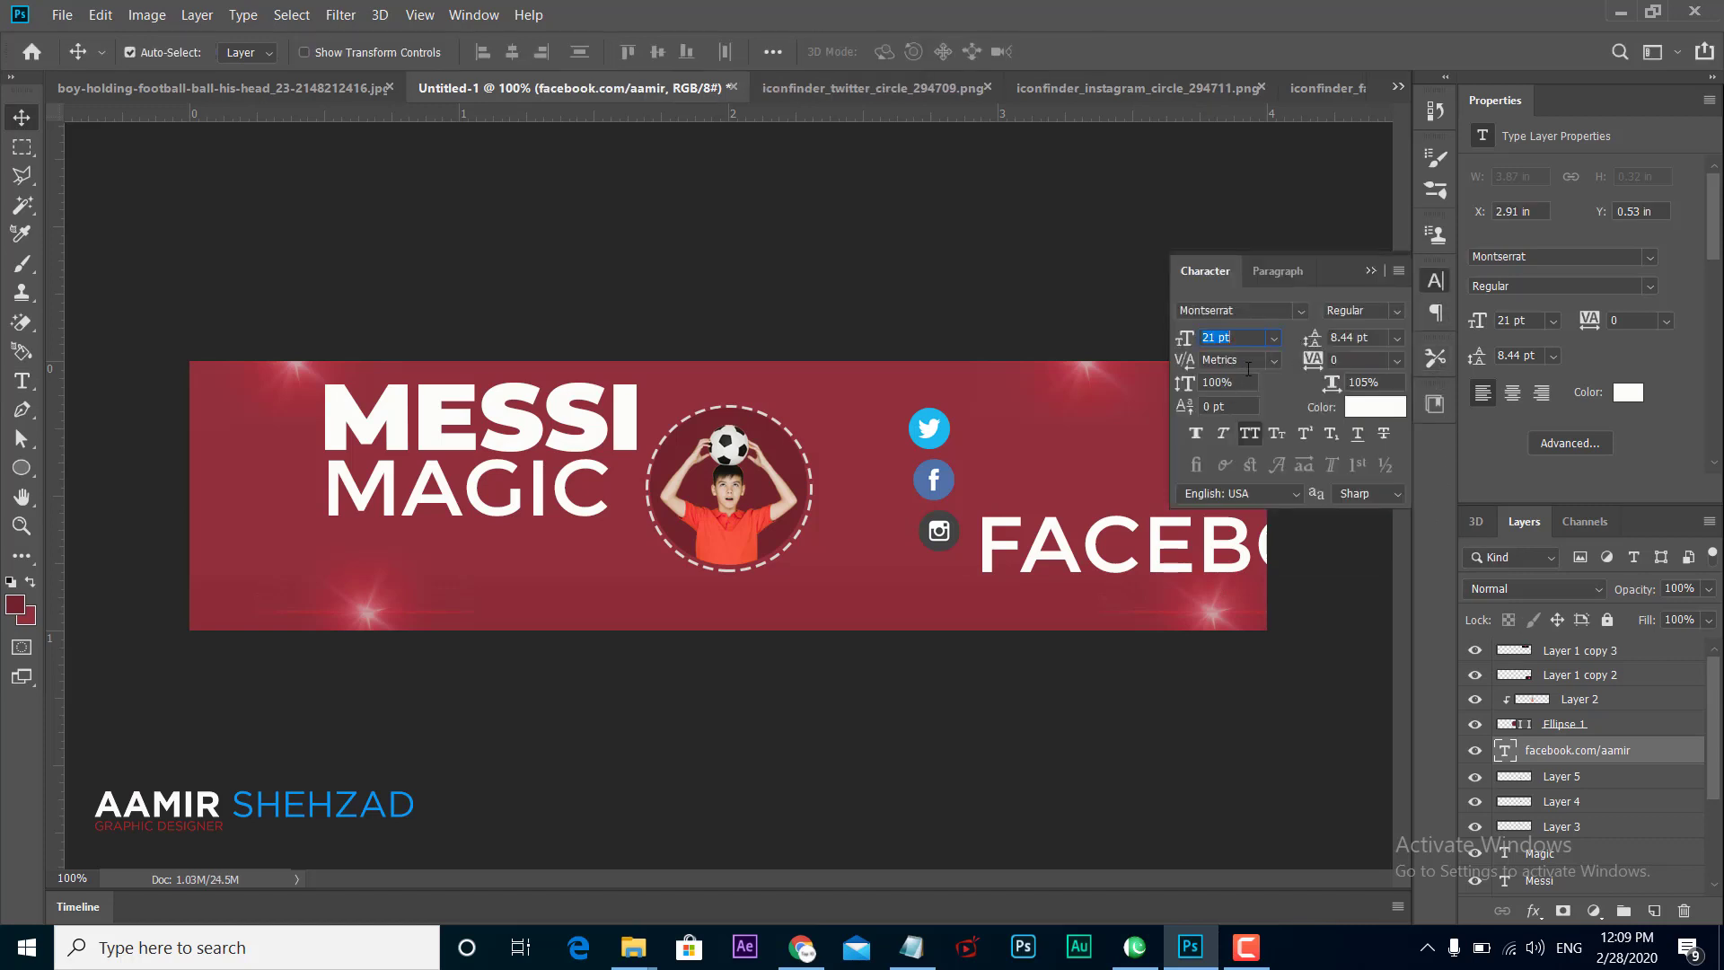
pyautogui.write('3')
pyautogui.press('Return')
pyautogui.moveTo(1096, 521)
pyautogui.mouseDown()
pyautogui.moveTo(1079, 442)
pyautogui.moveTo(1083, 487)
pyautogui.mouseUp()
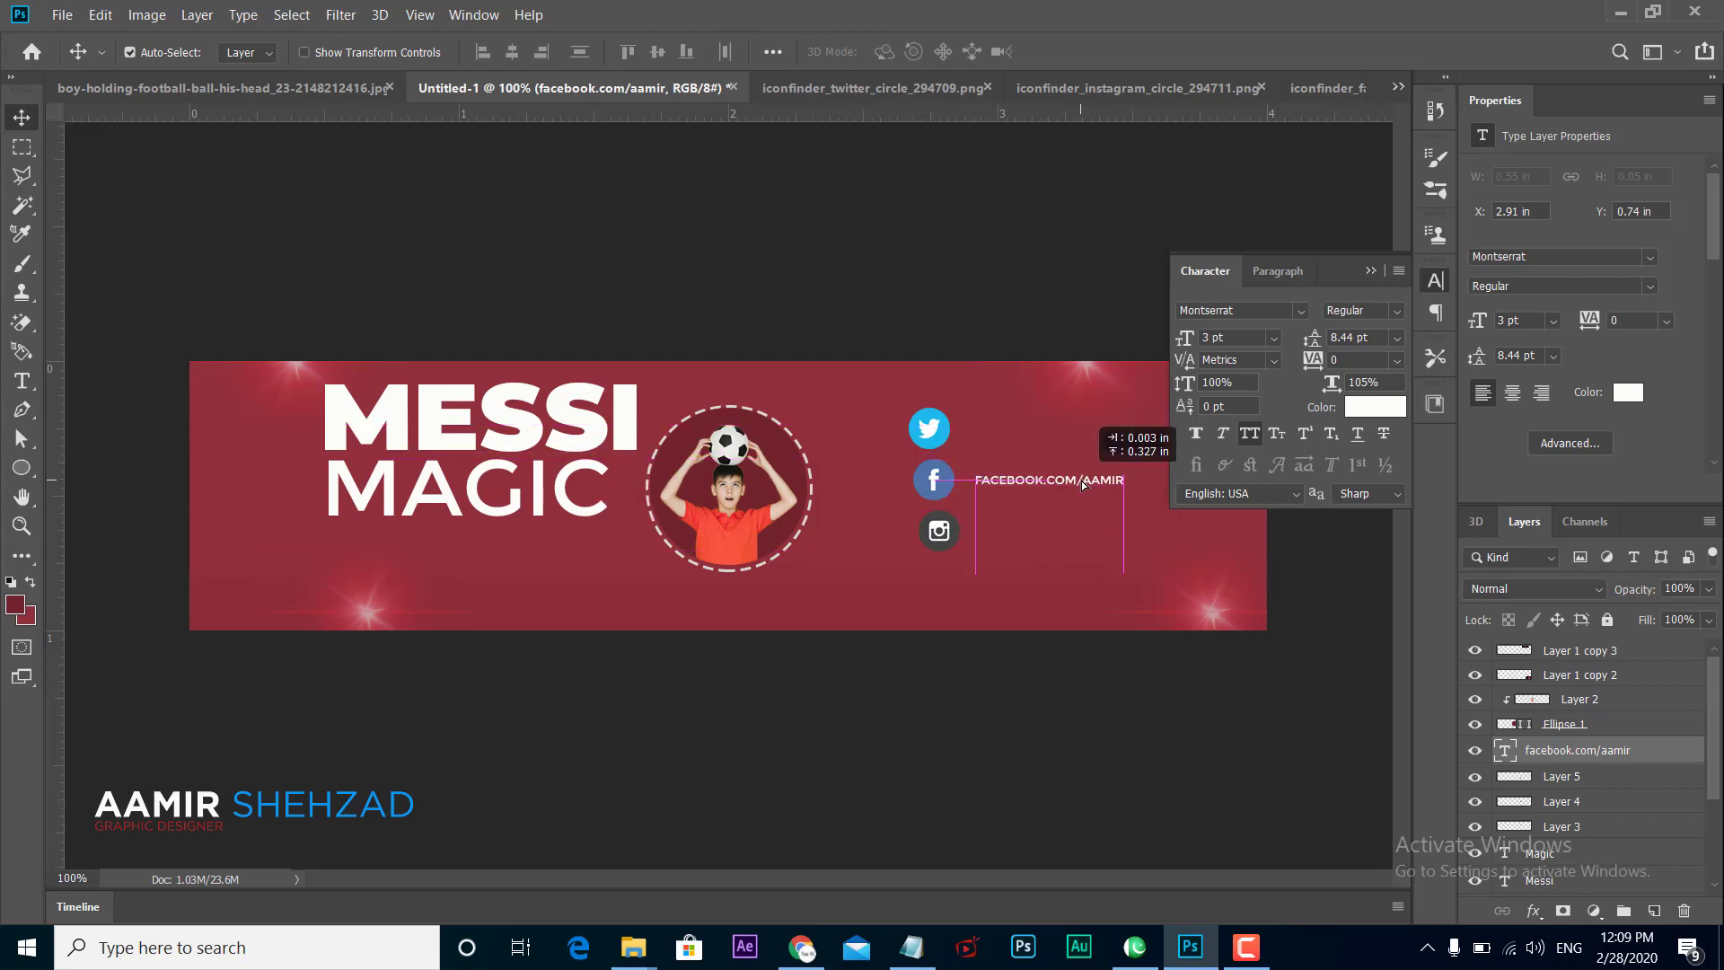
pyautogui.click(1246, 438)
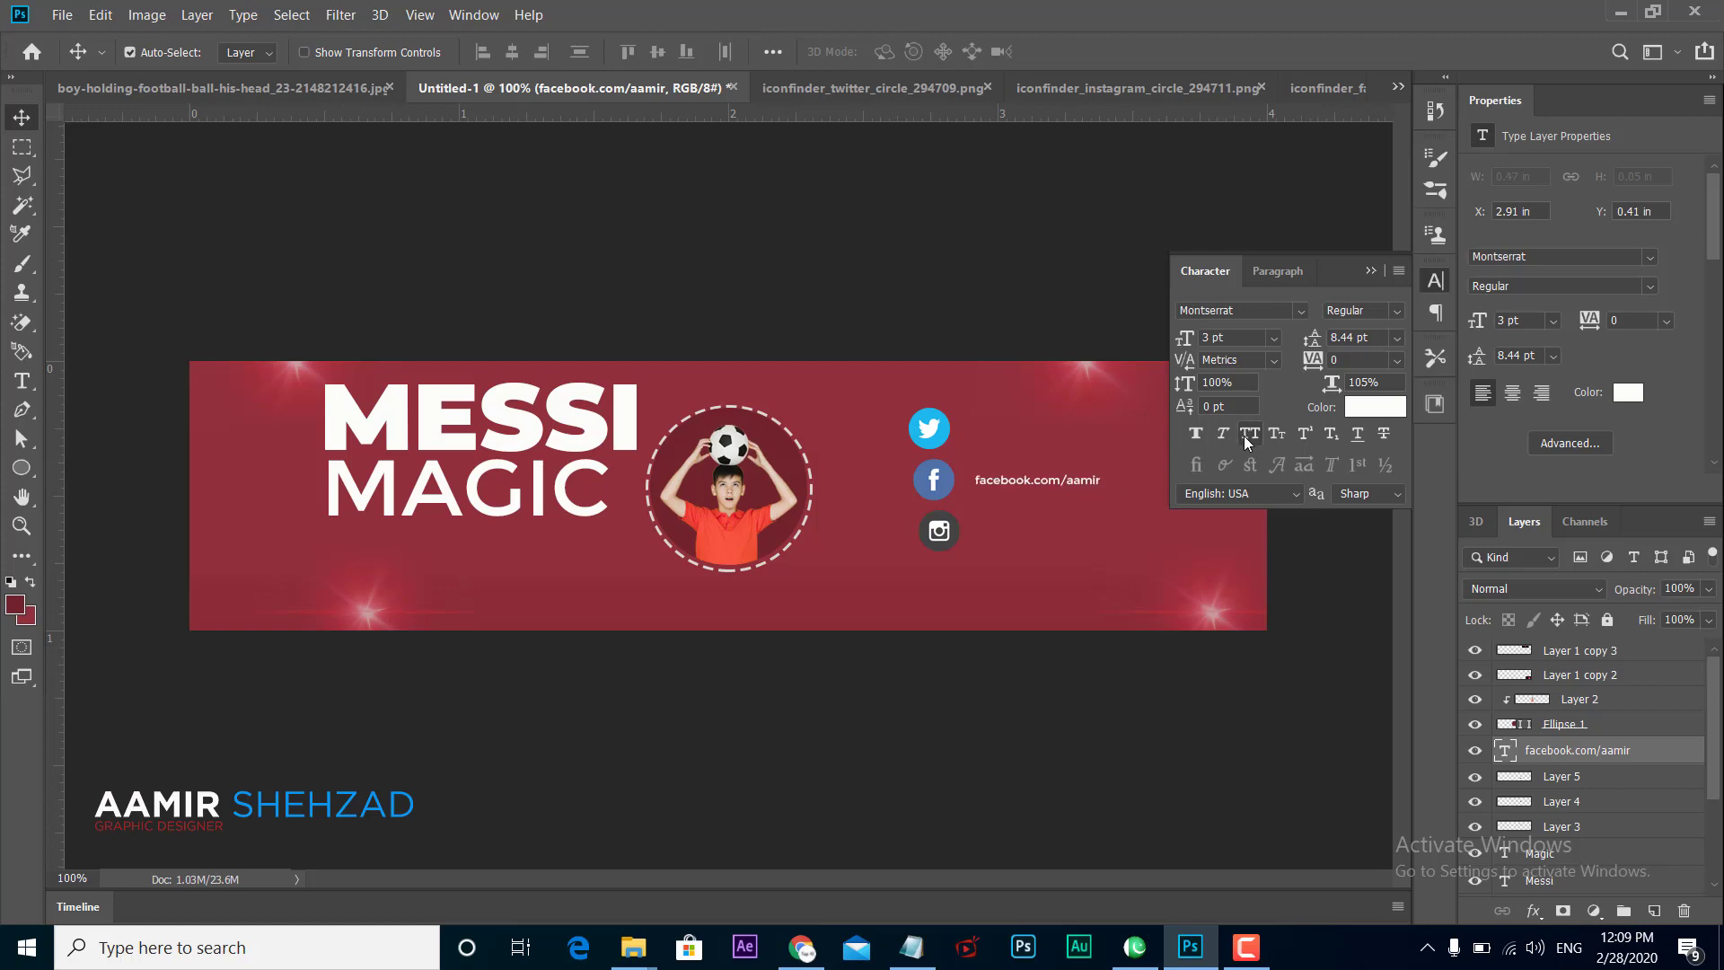
pyautogui.click(911, 947)
pyautogui.moveTo(503, 715); pyautogui.dragTo(349, 718)
pyautogui.hotkey('ctrl', 'c')
# Step: Paste the Twitter page link as a text box beside the Twitter icon
pyautogui.click(912, 947)
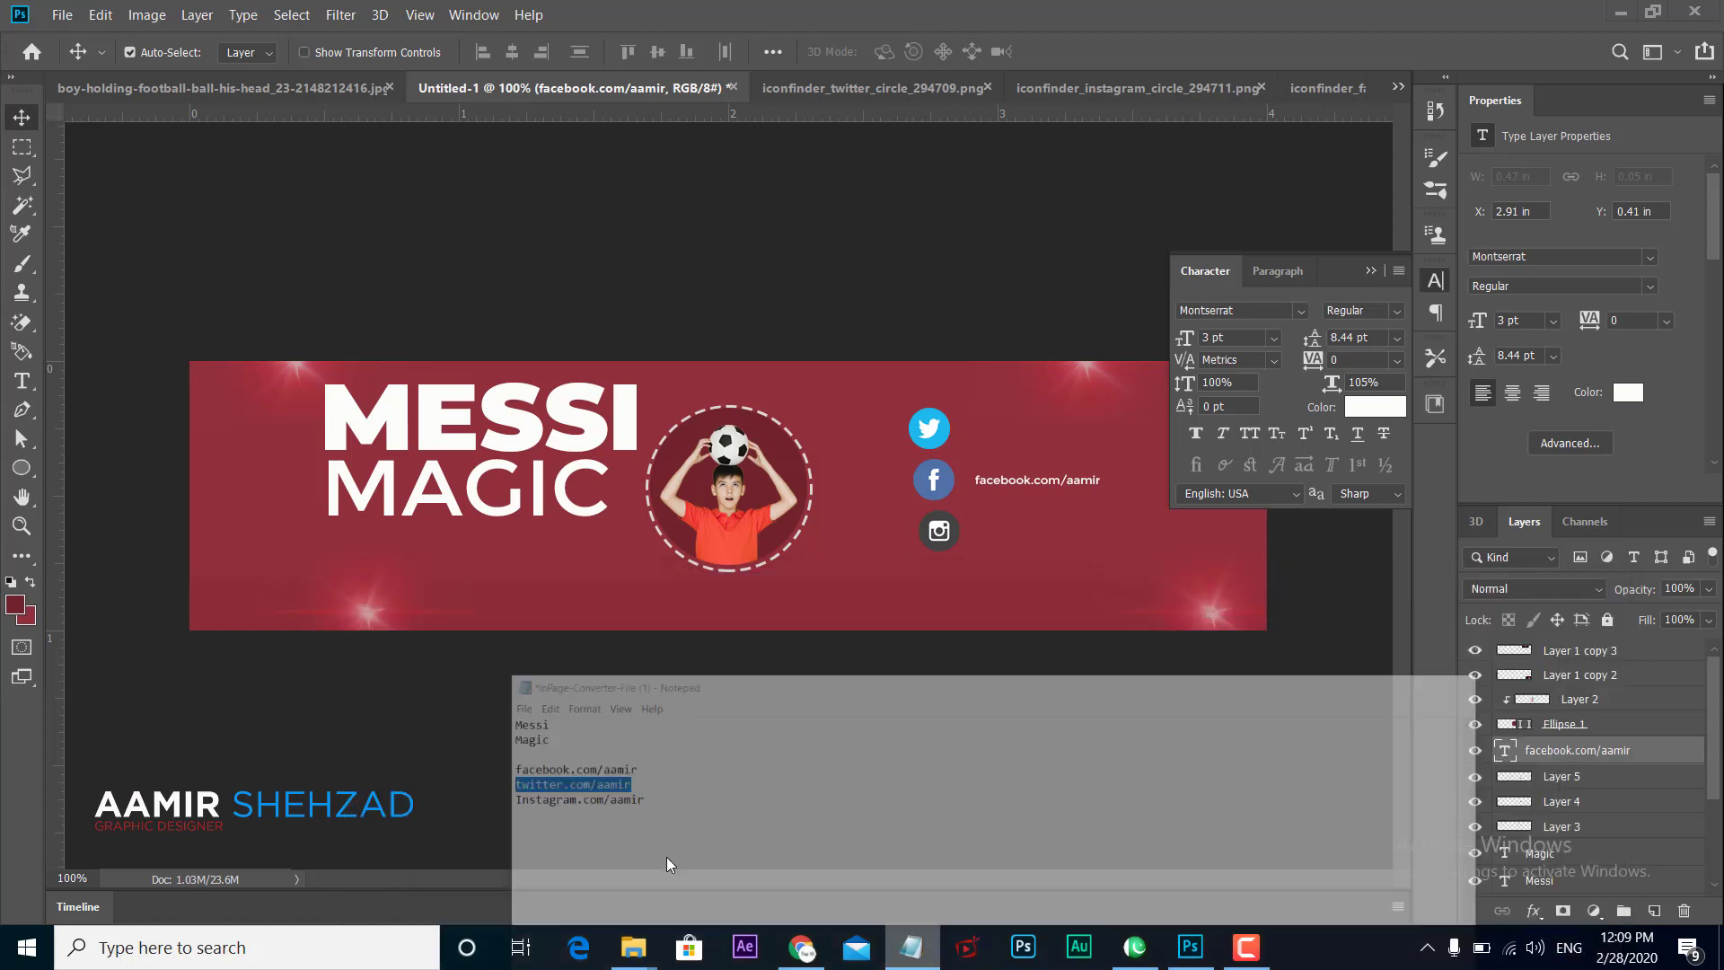
pyautogui.press('t')
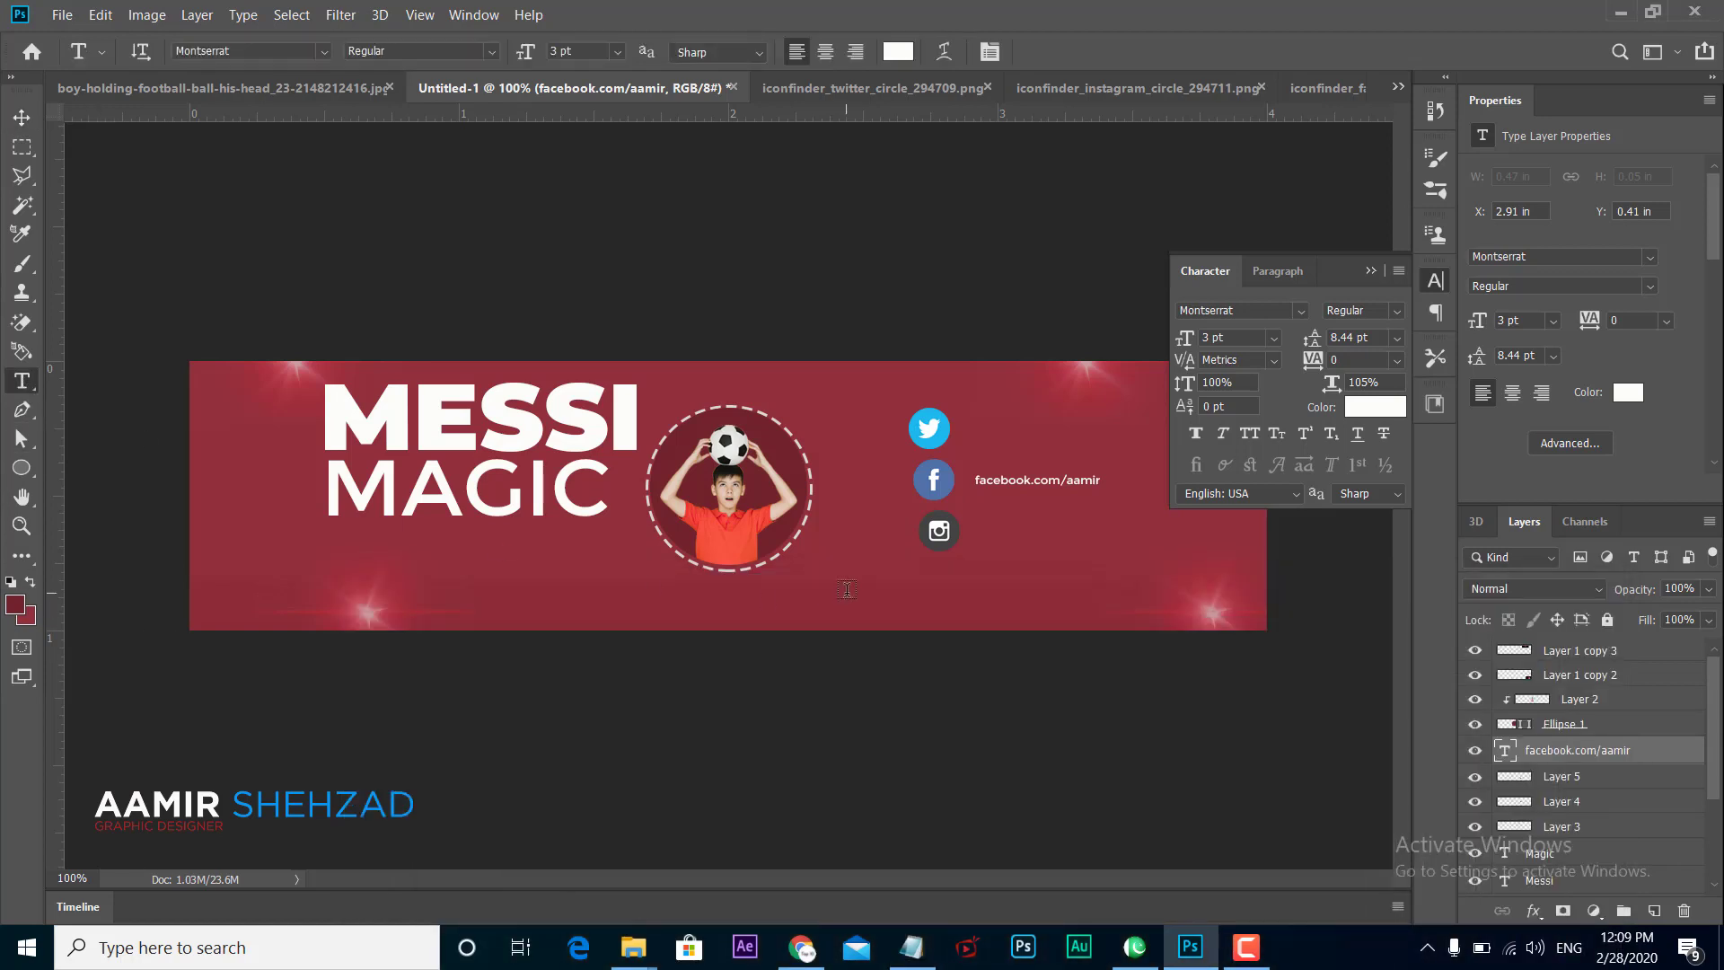
pyautogui.moveTo(843, 585)
pyautogui.mouseDown()
pyautogui.moveTo(956, 596)
pyautogui.moveTo(1014, 421)
pyautogui.moveTo(1030, 437)
pyautogui.mouseUp()
pyautogui.hotkey('ctrl', 'v')
pyautogui.click(21, 116)
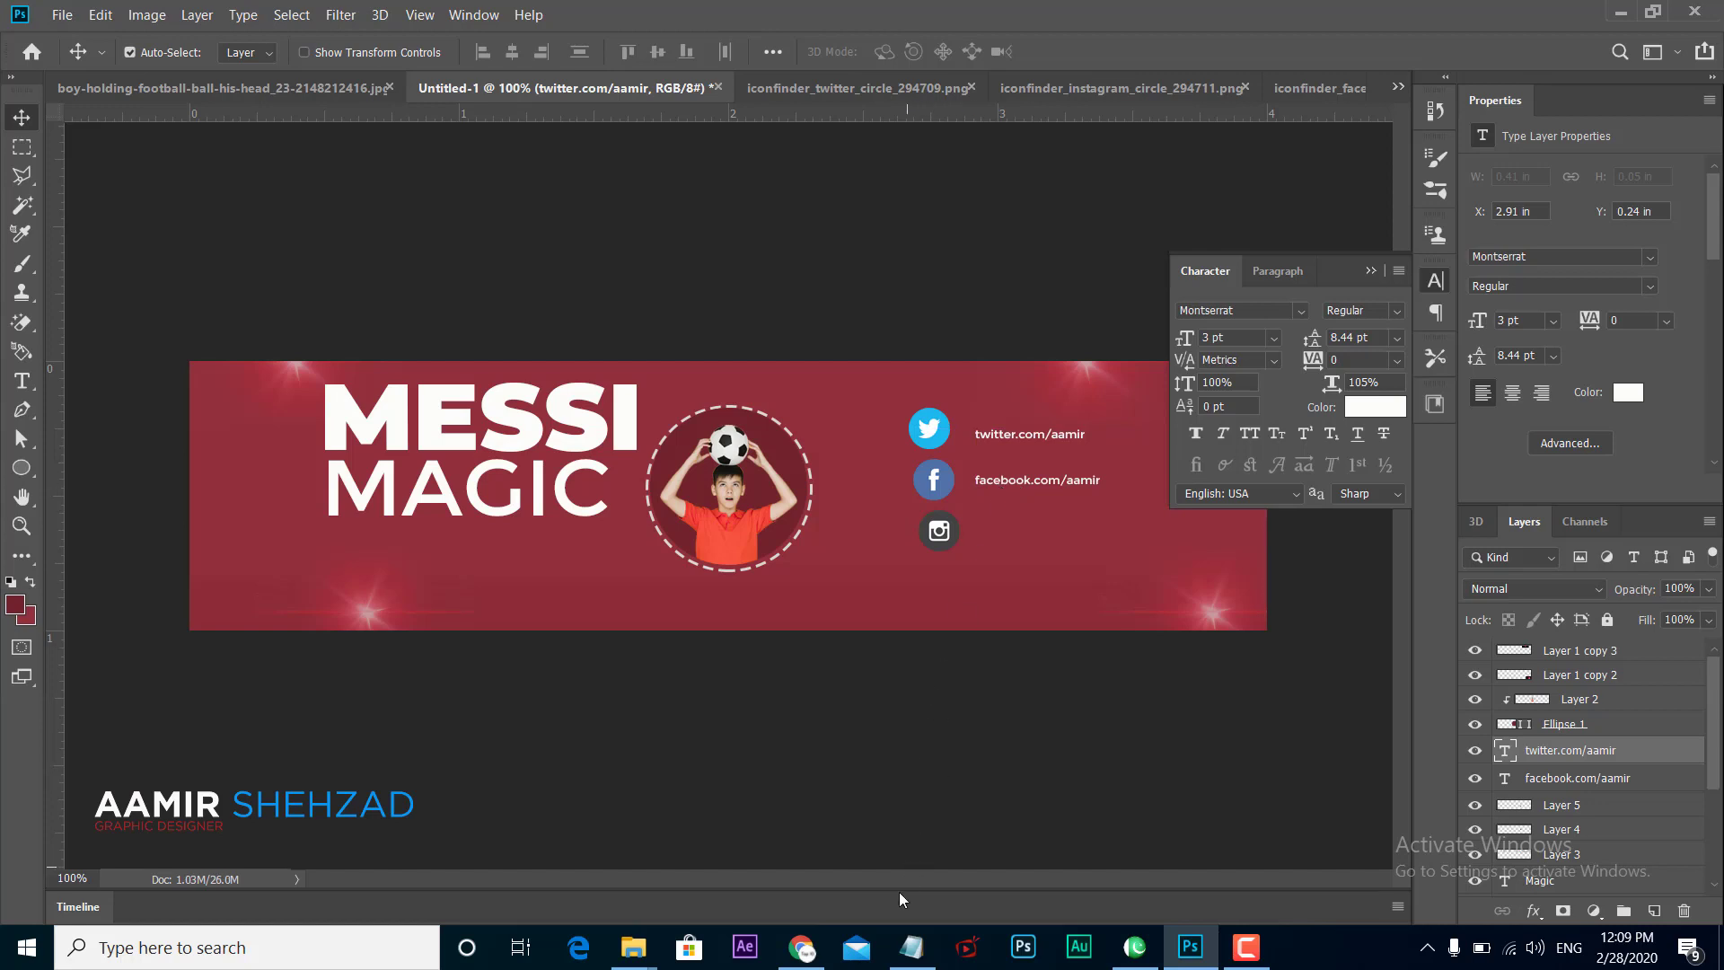
# Step: Copy the Instagram page link from Notepad and paste it beside the Instagram icon, aligned with the other links
pyautogui.click(911, 947)
pyautogui.moveTo(536, 737); pyautogui.dragTo(340, 732)
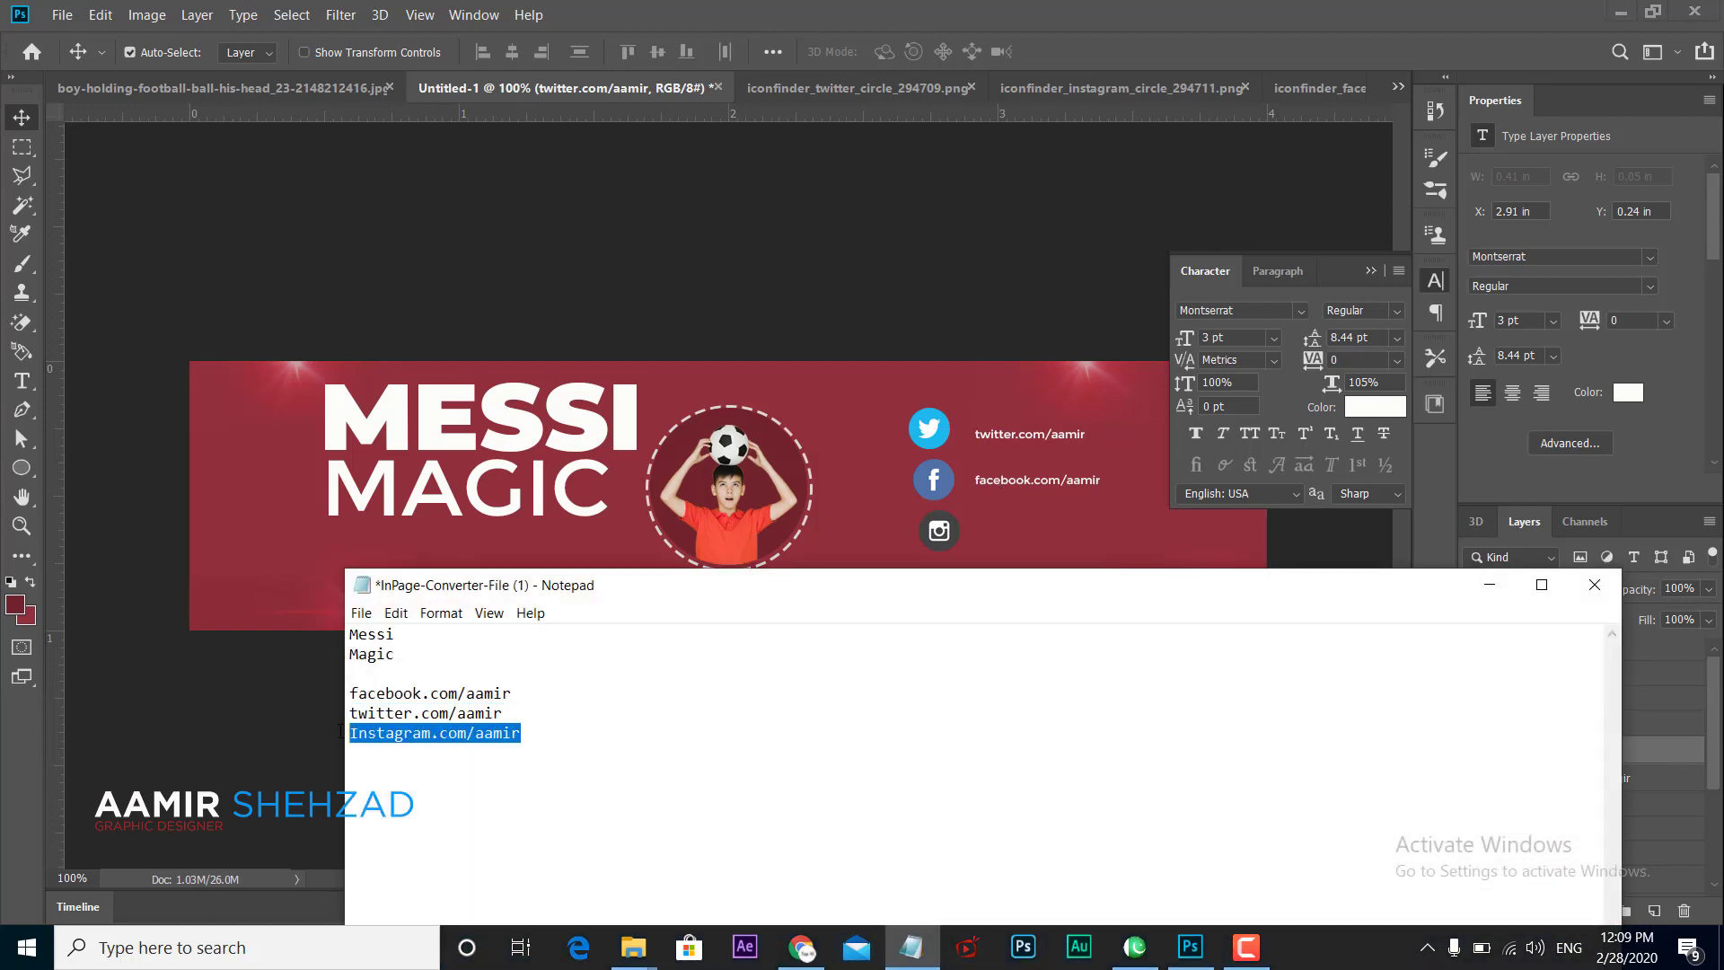
pyautogui.click(1190, 947)
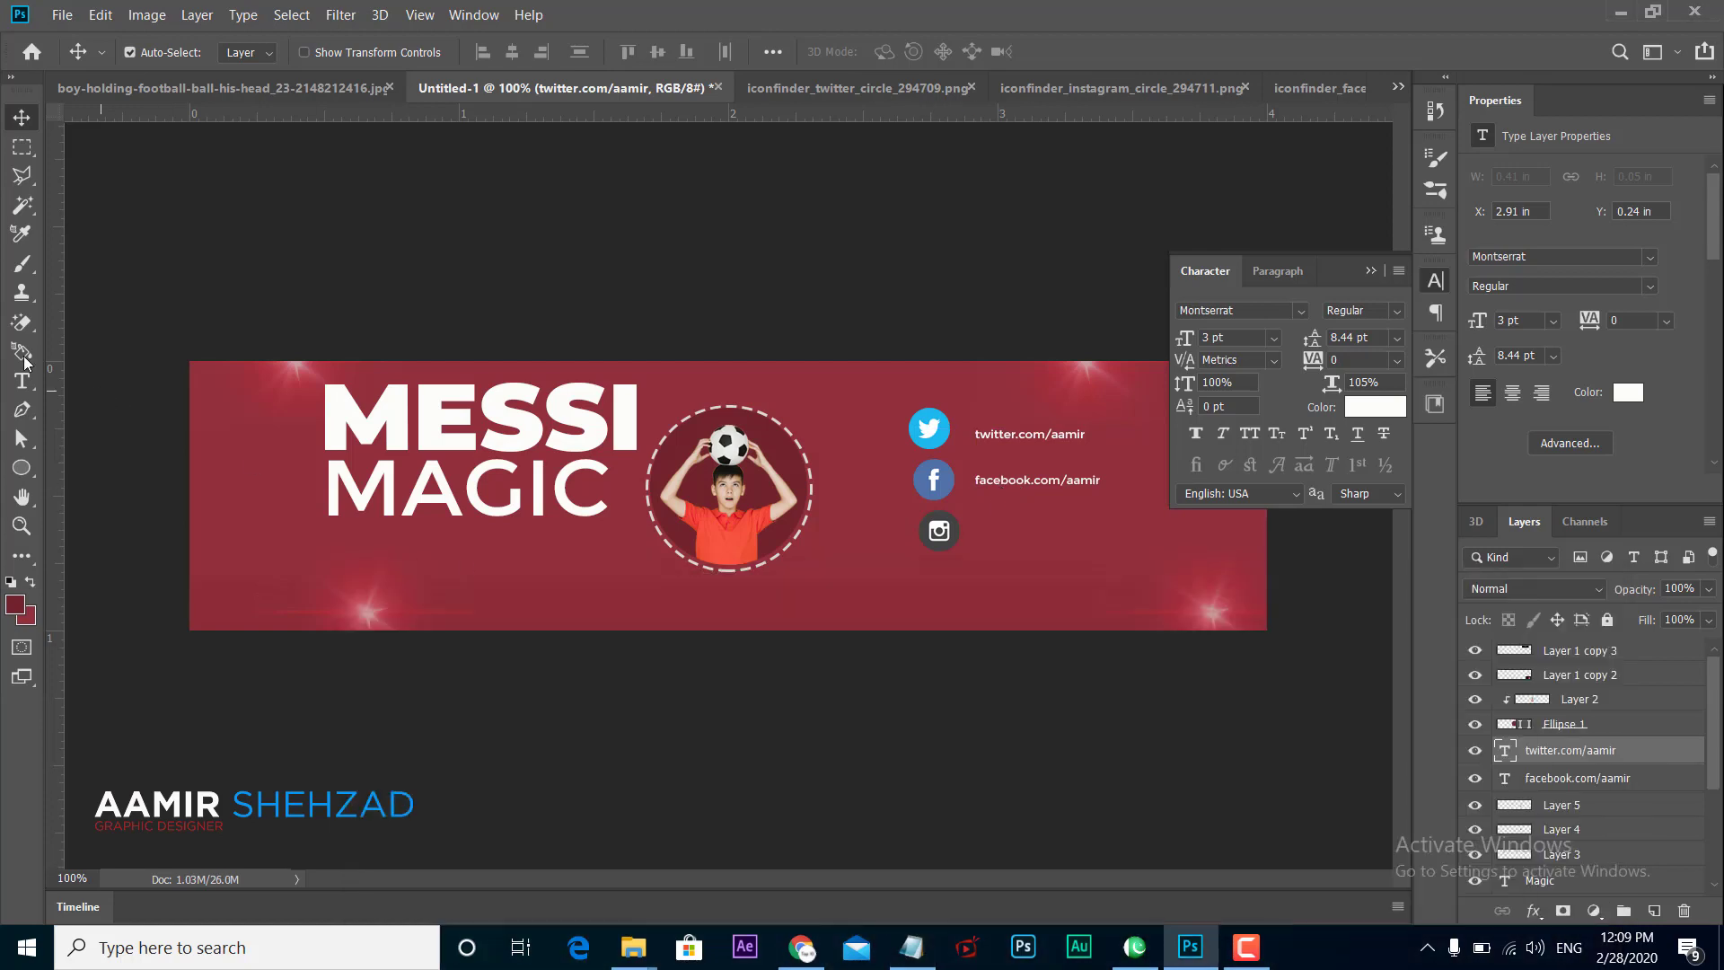
pyautogui.click(22, 381)
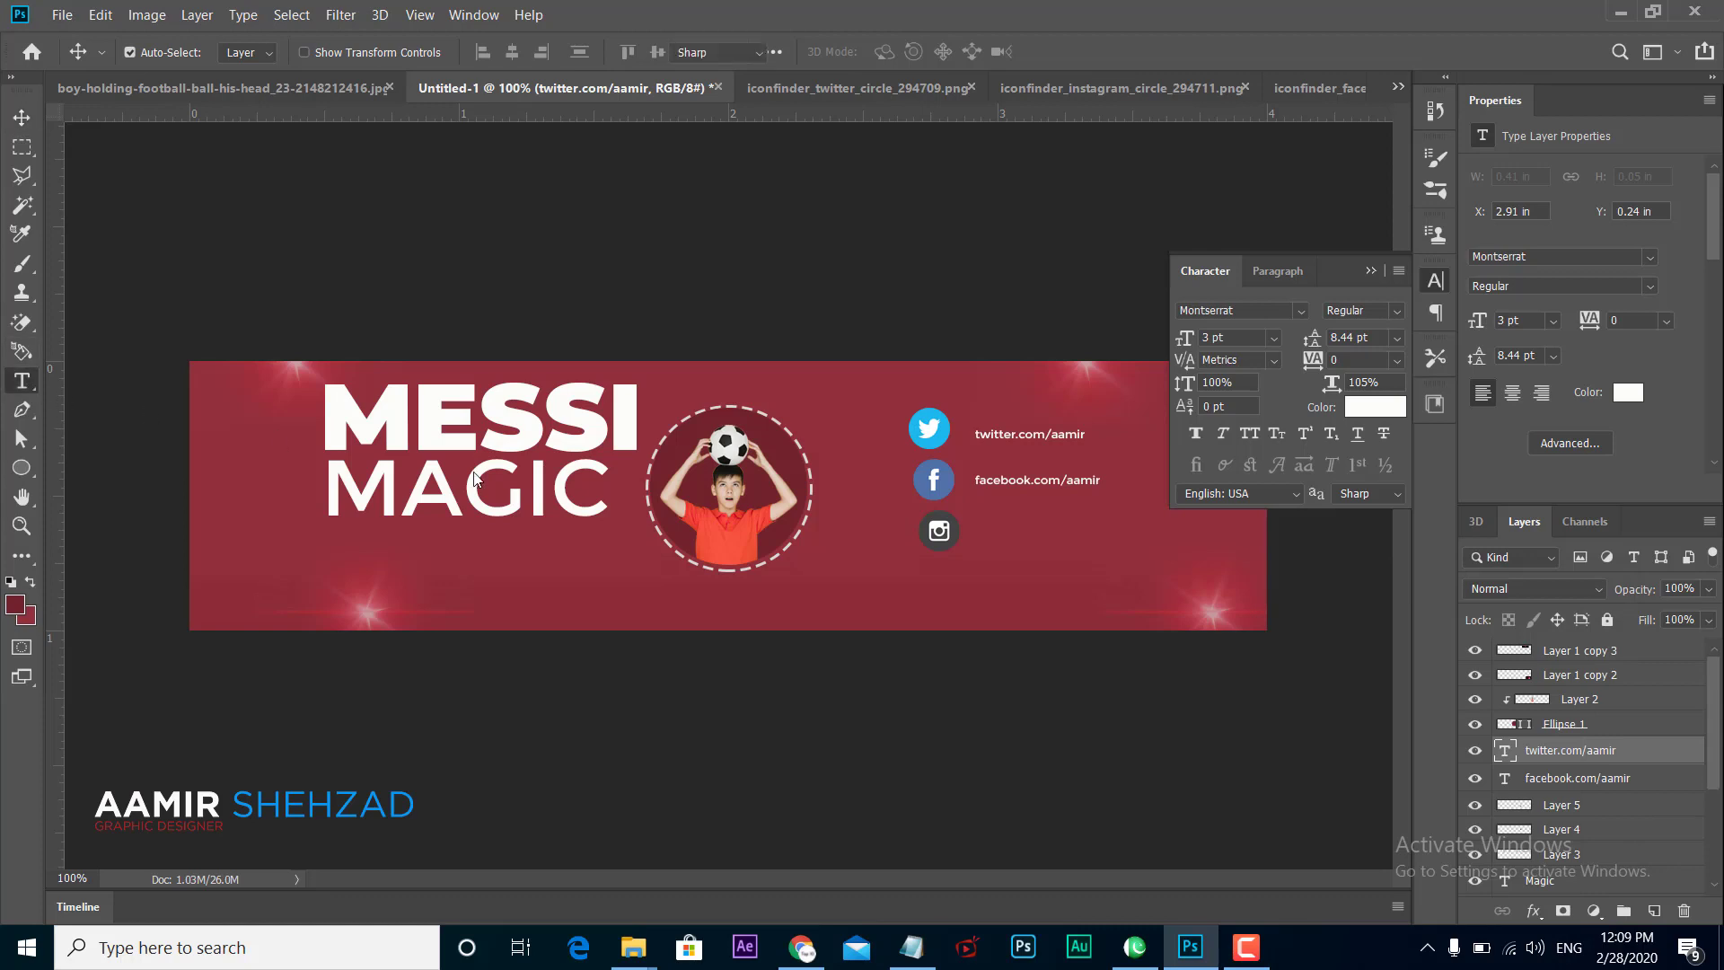
pyautogui.click(989, 533)
pyautogui.write('instagram.com/aamir')
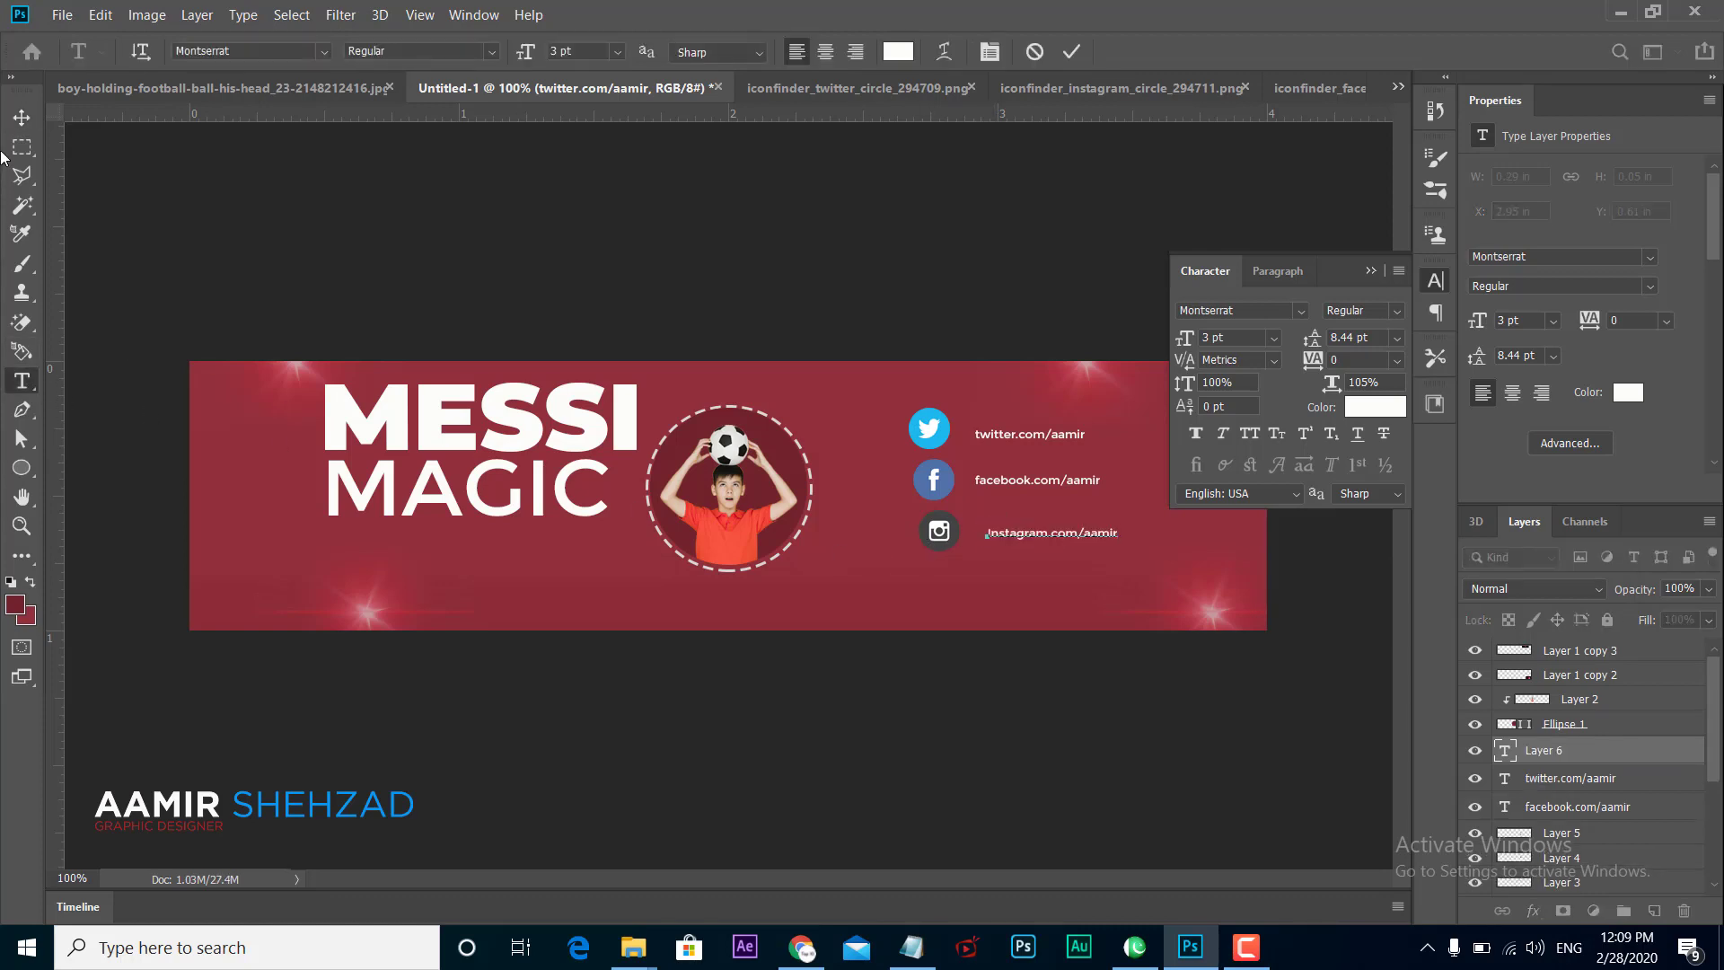
pyautogui.click(22, 117)
pyautogui.moveTo(1043, 538); pyautogui.dragTo(1029, 535)
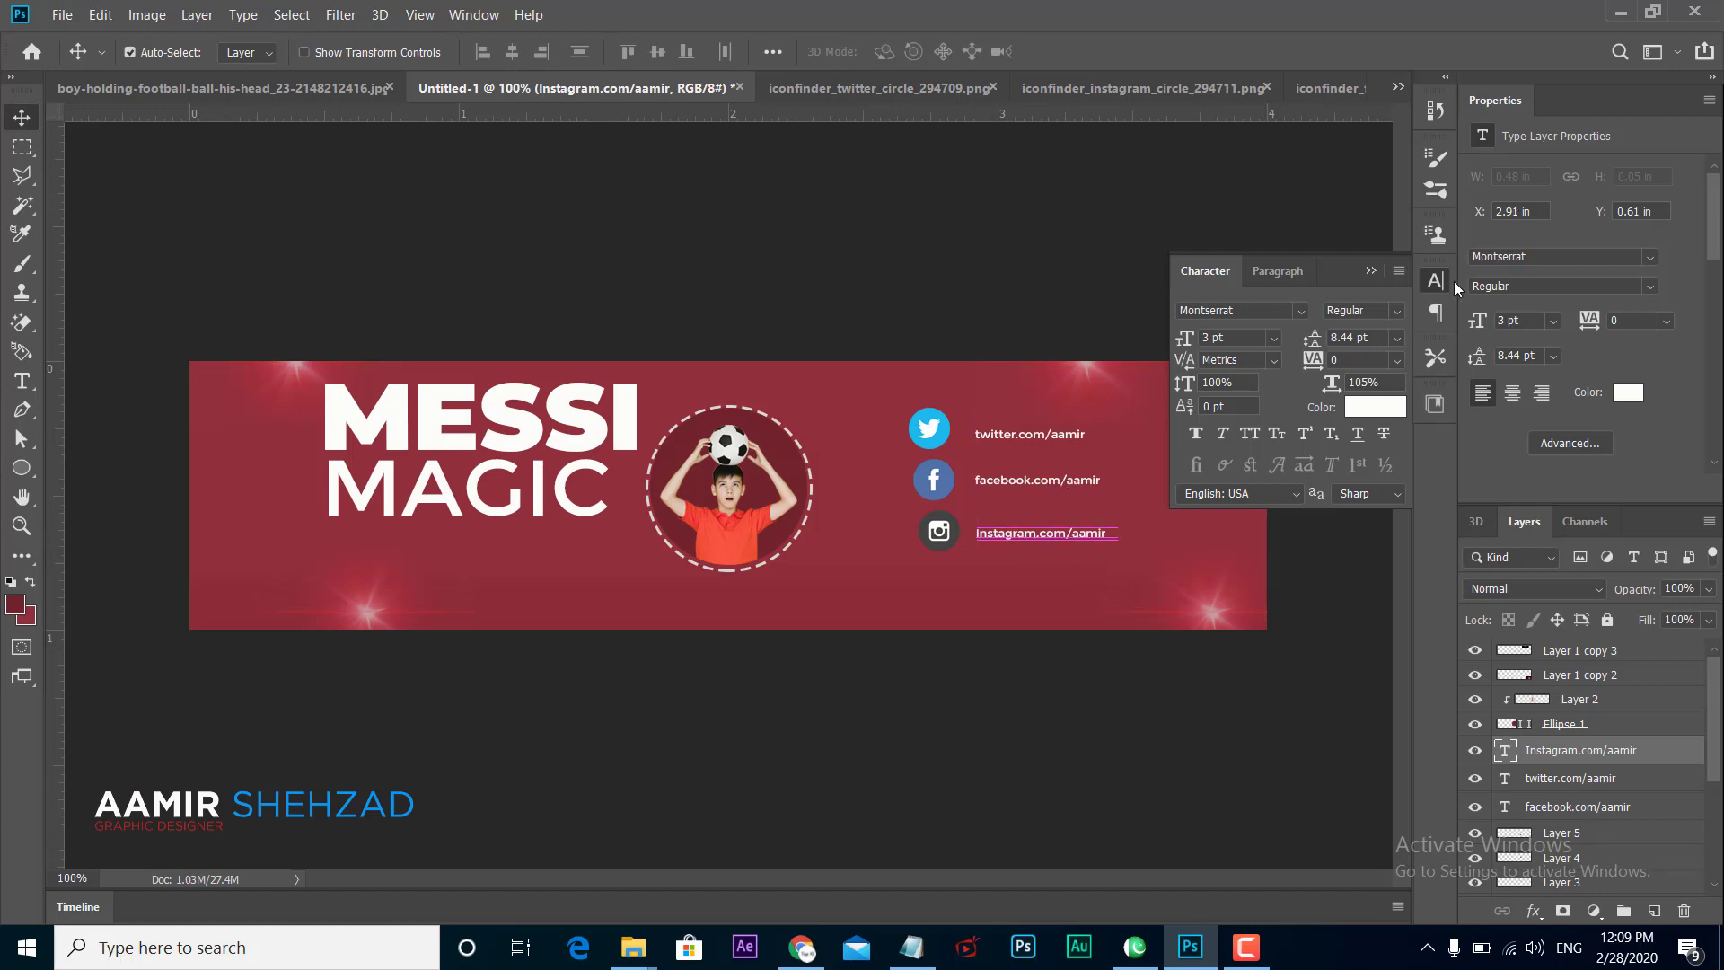
pyautogui.click(1434, 286)
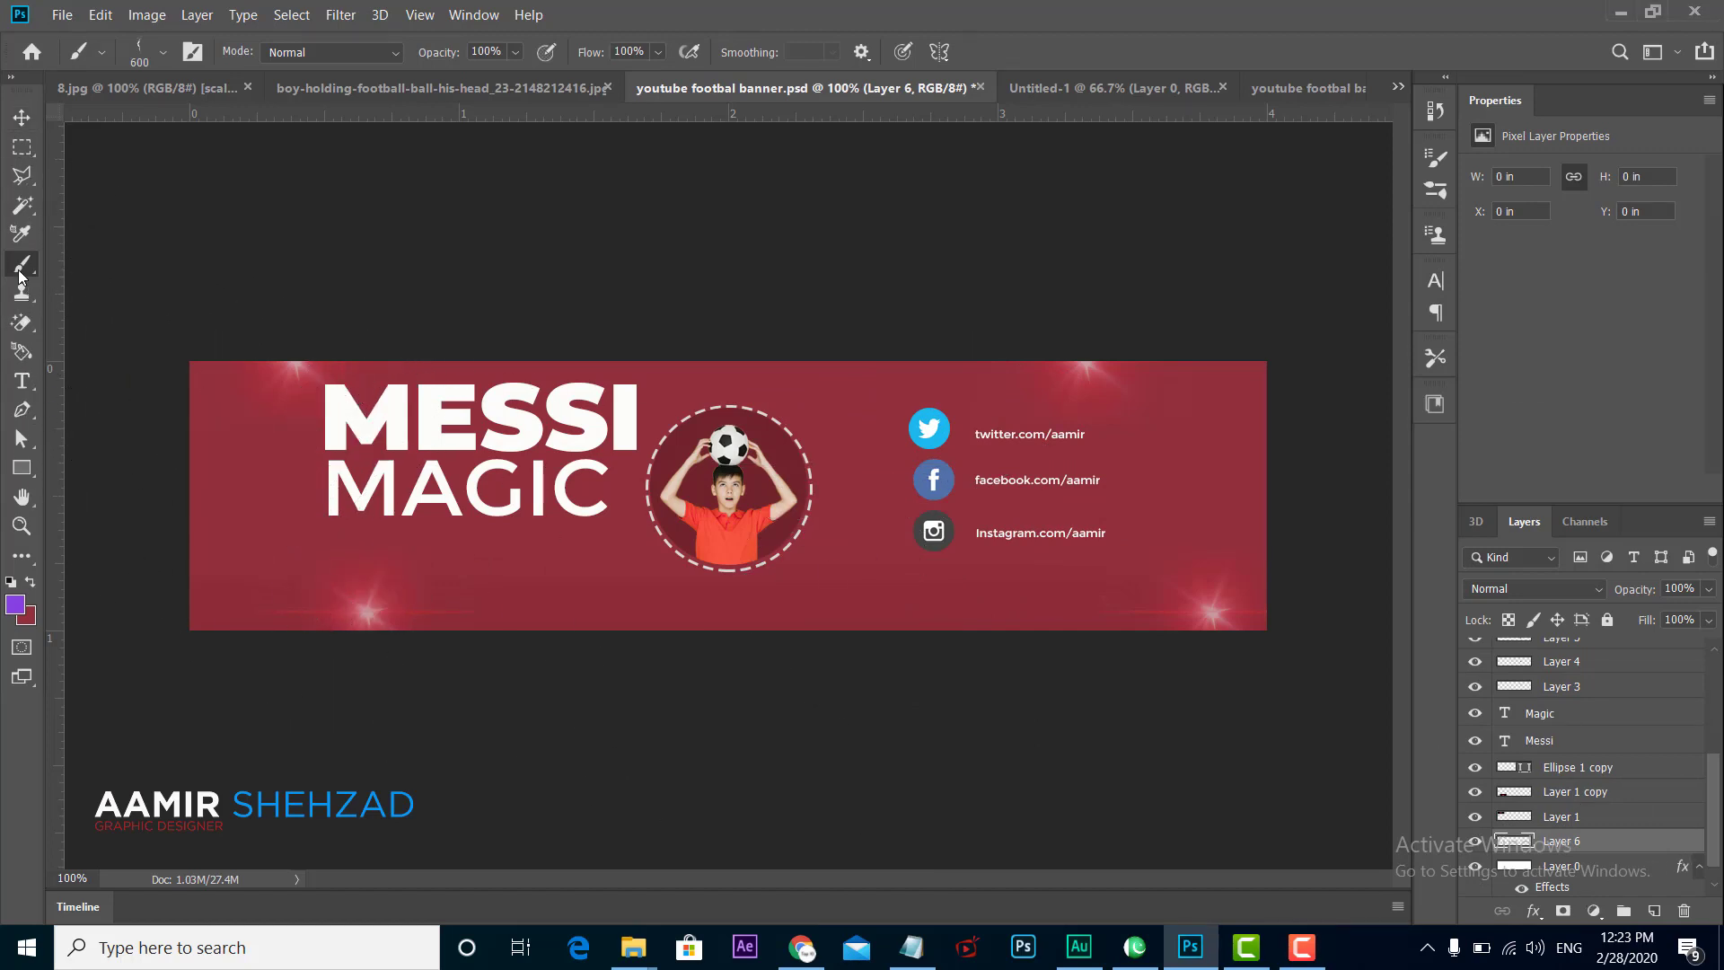
# Step: Choose purple as the foreground colour and stamp lightning-brush streaks along the banner's left and right edges
pyautogui.click(14, 604)
pyautogui.click(1571, 363)
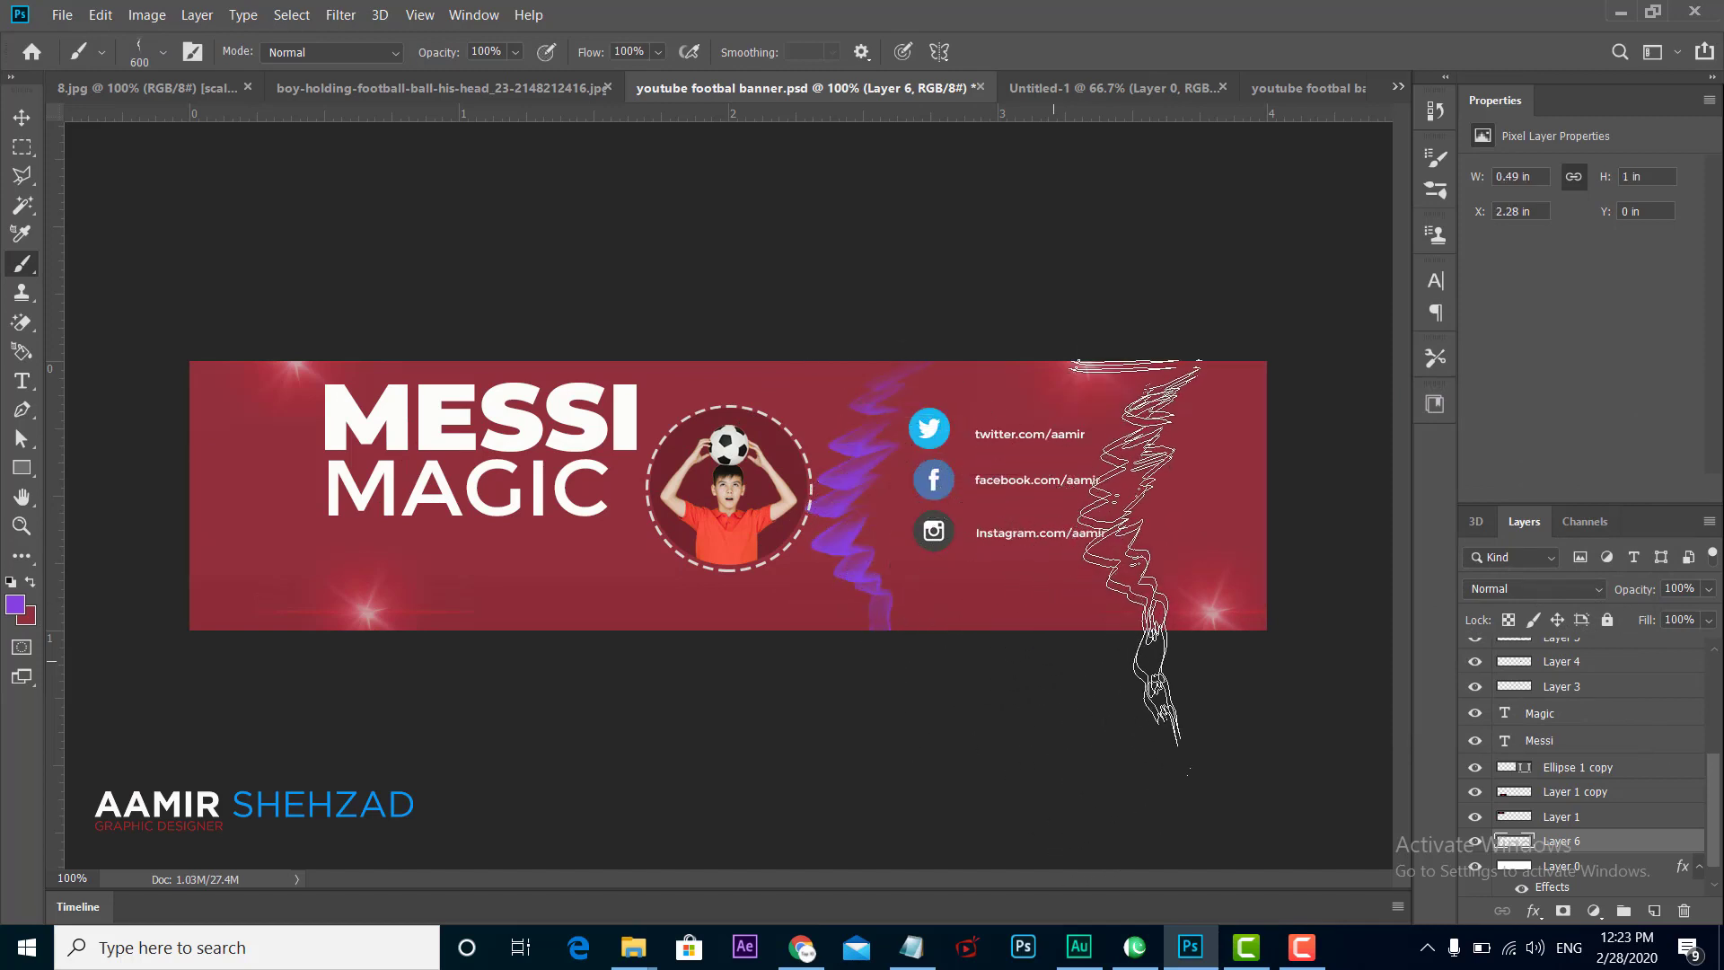
pyautogui.click(1143, 544)
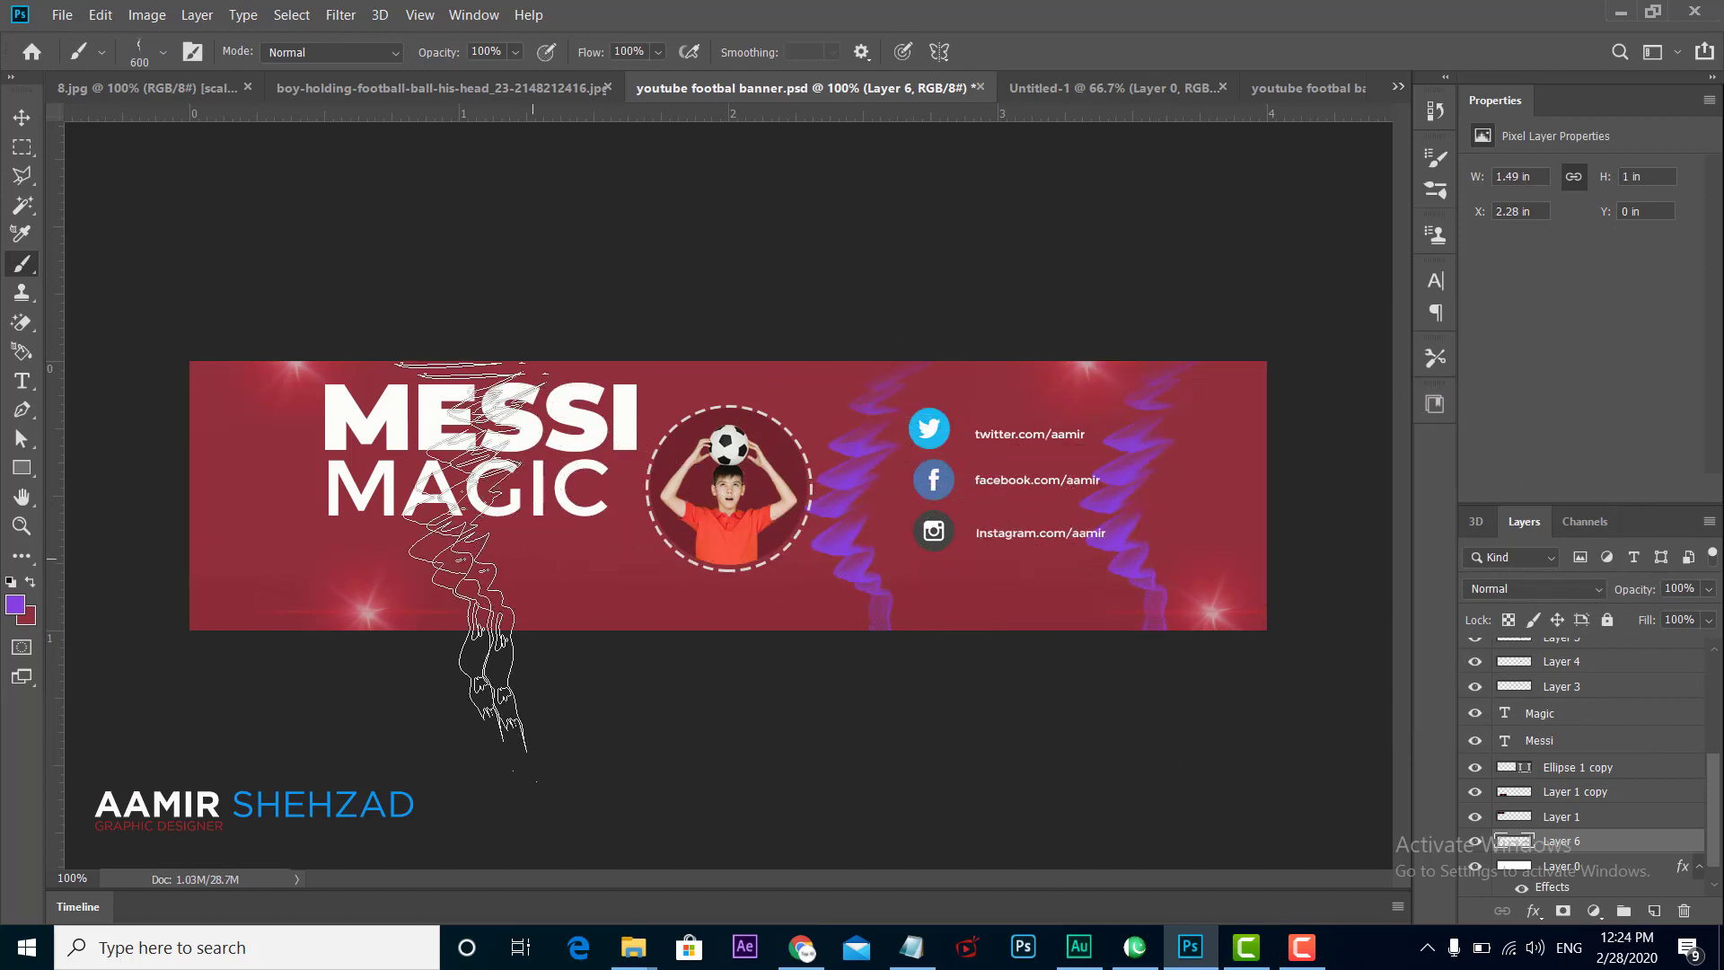
pyautogui.click(332, 539)
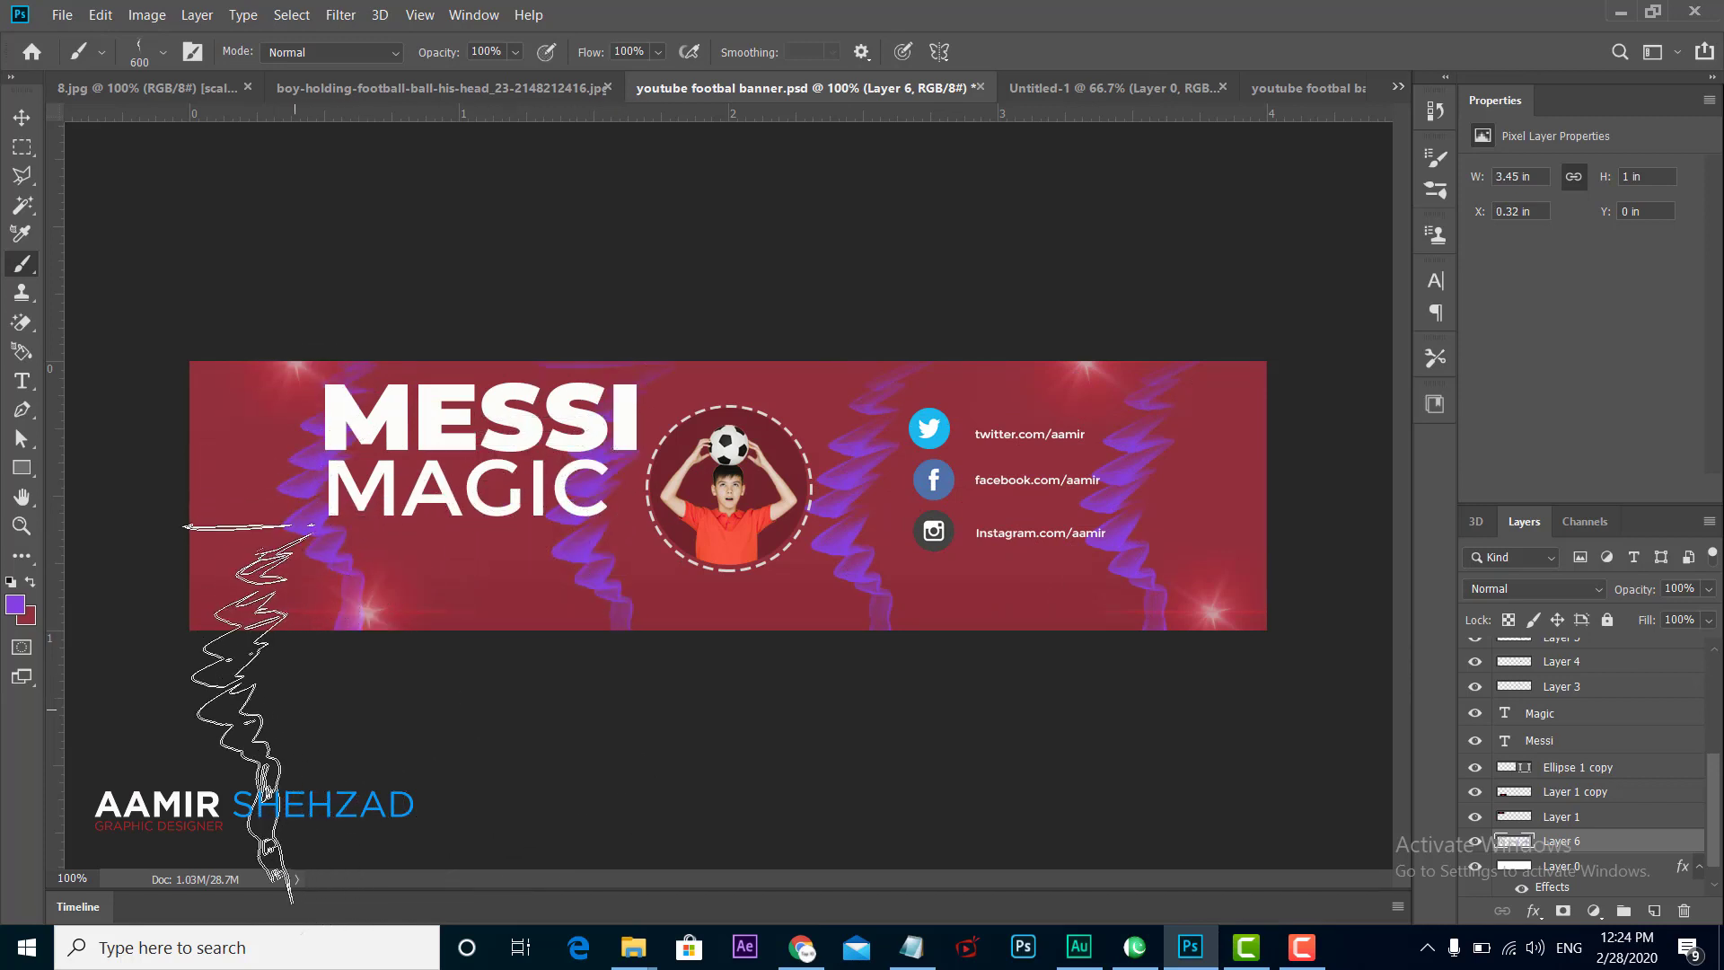
pyautogui.click(229, 691)
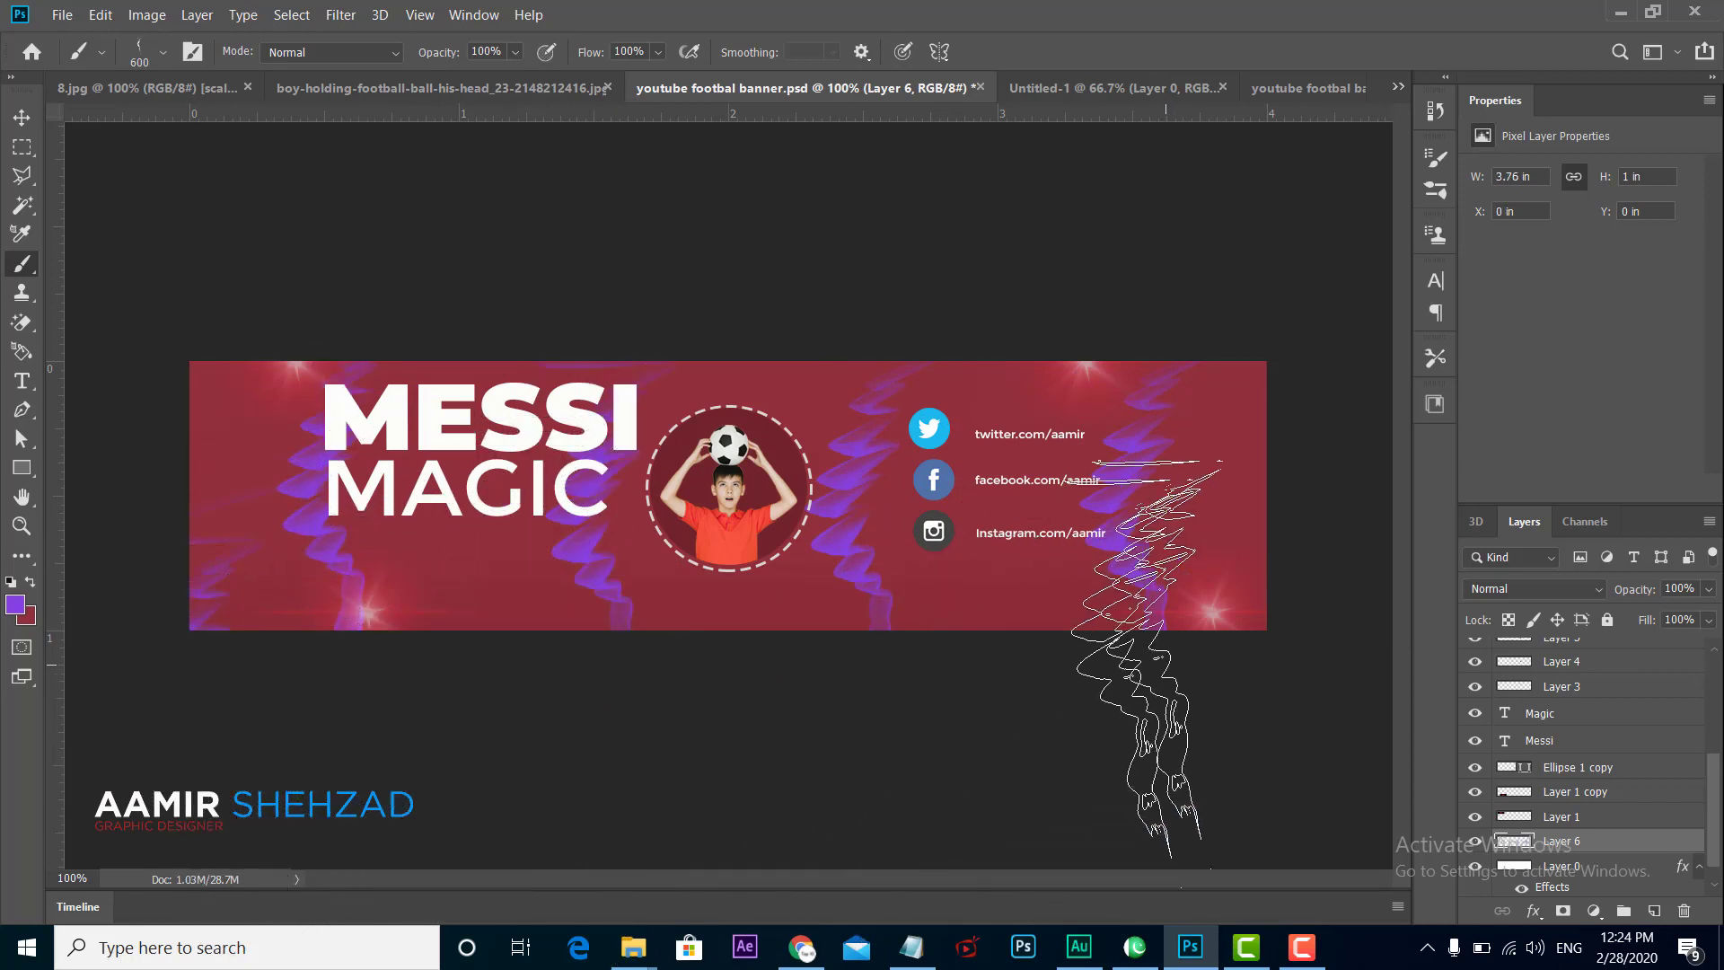
pyautogui.click(1293, 579)
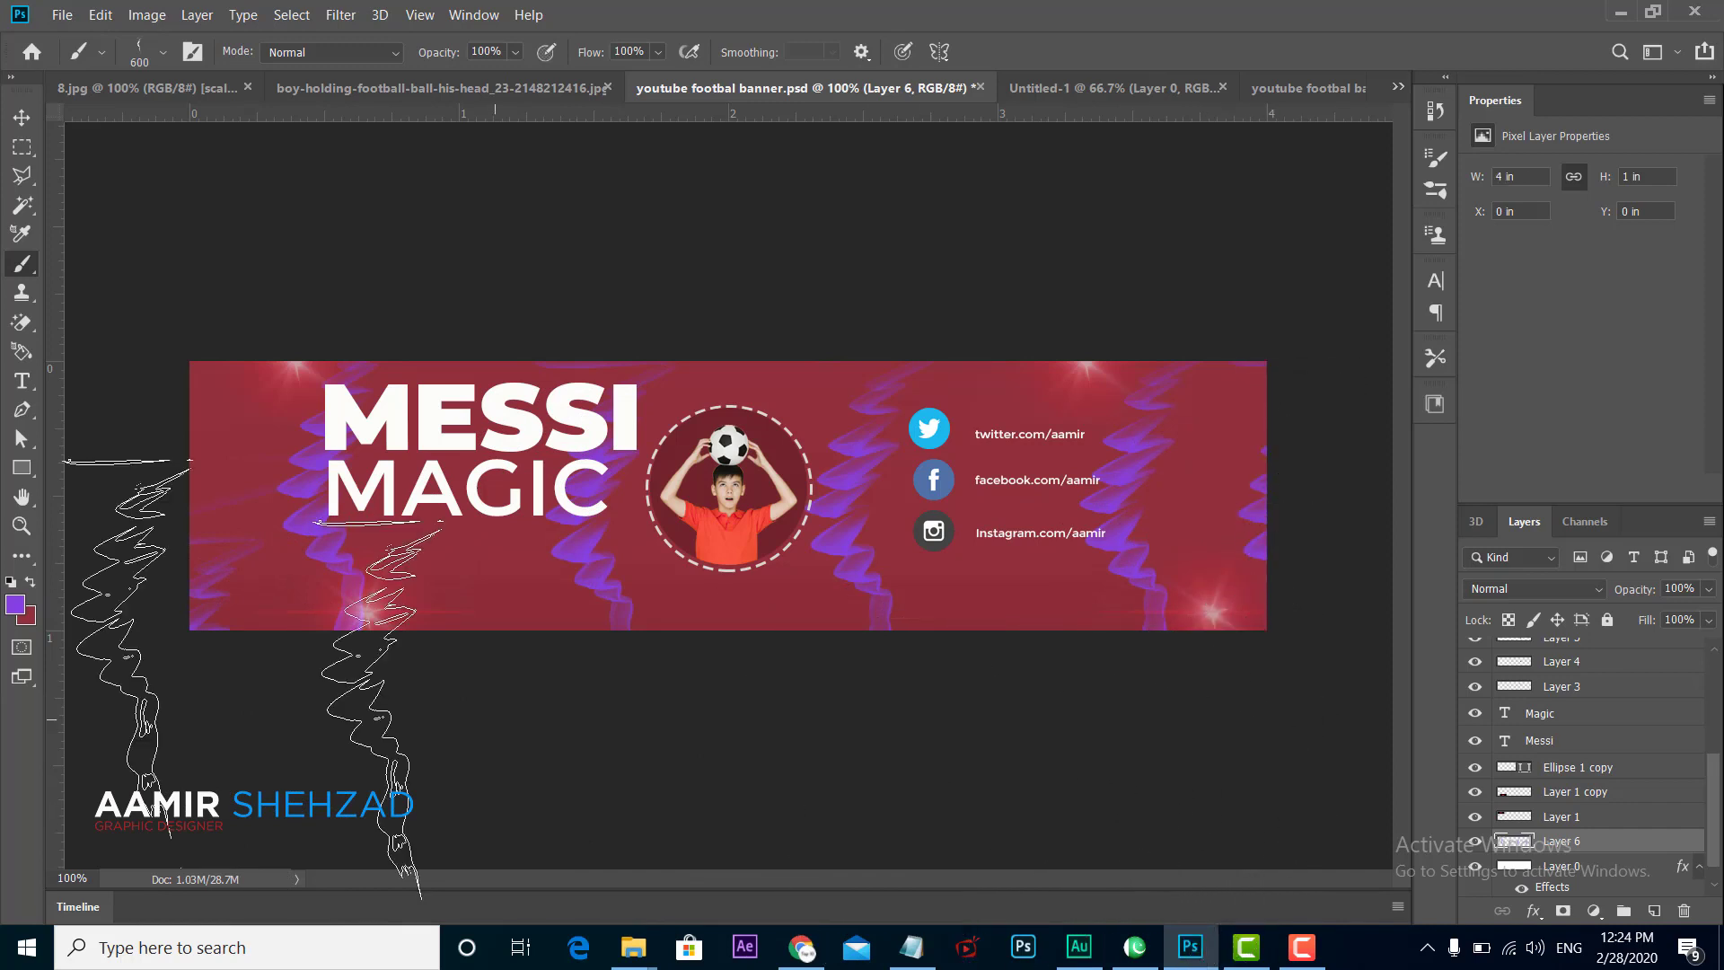
pyautogui.click(21, 117)
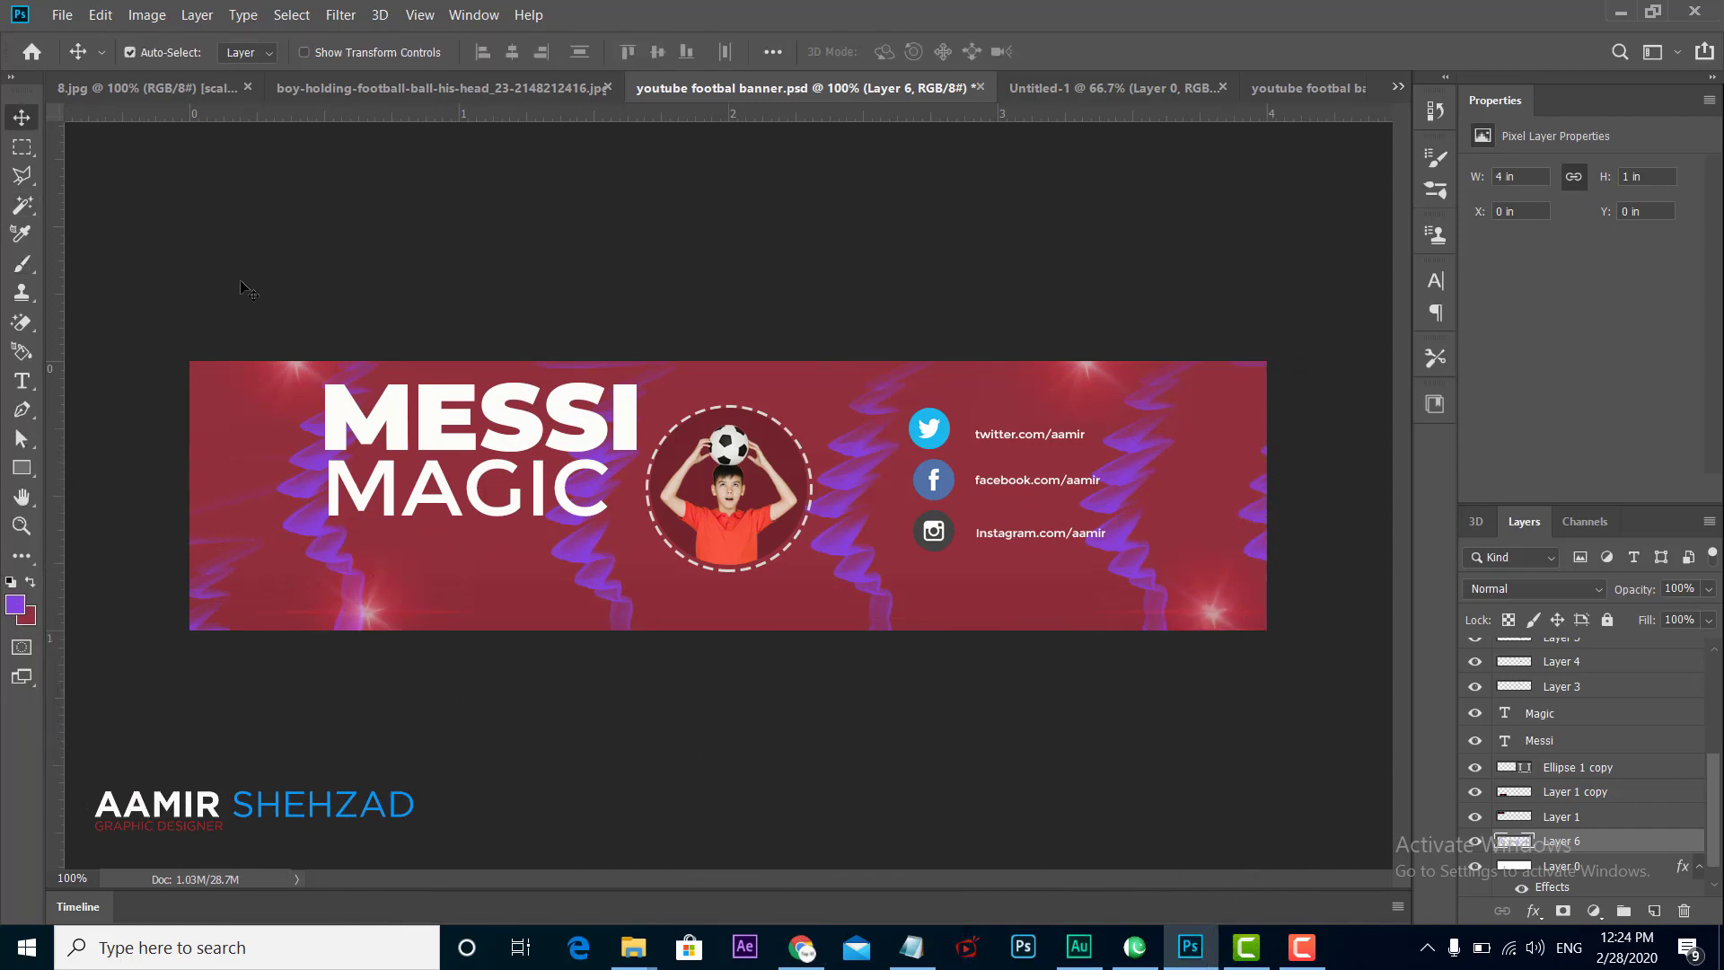
# Step: Show the Rectangle 1 layer and set its blend mode to Hue, tinting the purple streaks red
pyautogui.click(745, 609)
pyautogui.scroll(2, 1504, 714)
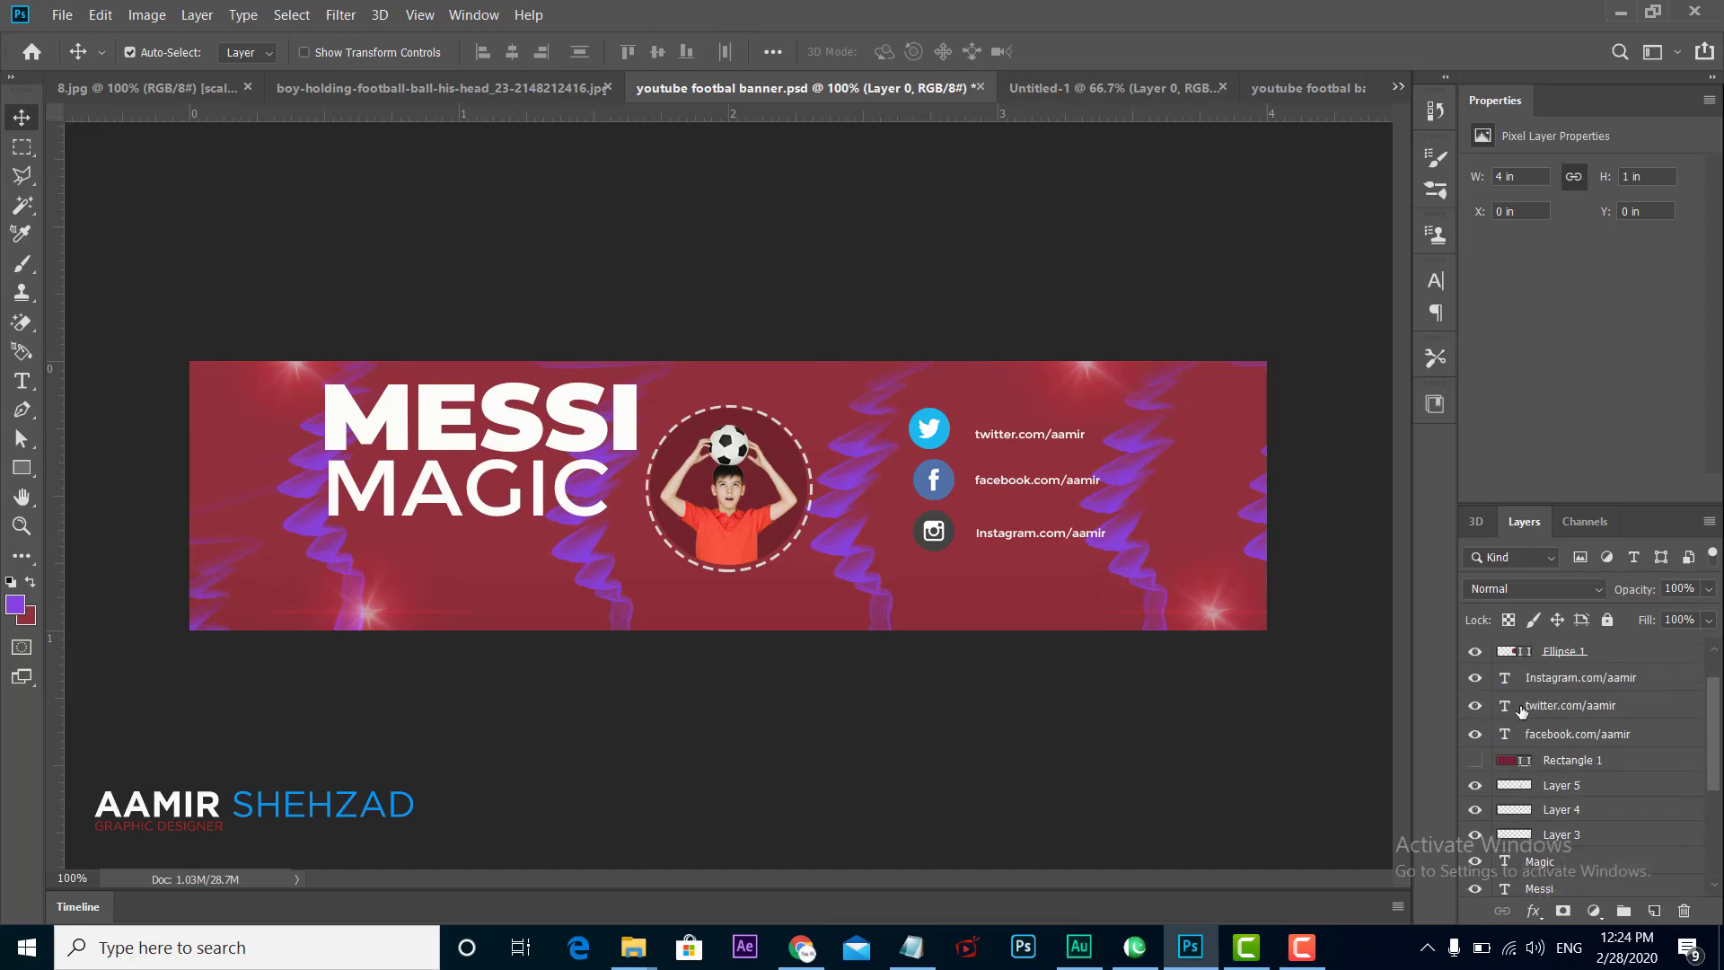
pyautogui.scroll(1, 1494, 736)
pyautogui.scroll(2, 1481, 763)
pyautogui.click(1474, 783)
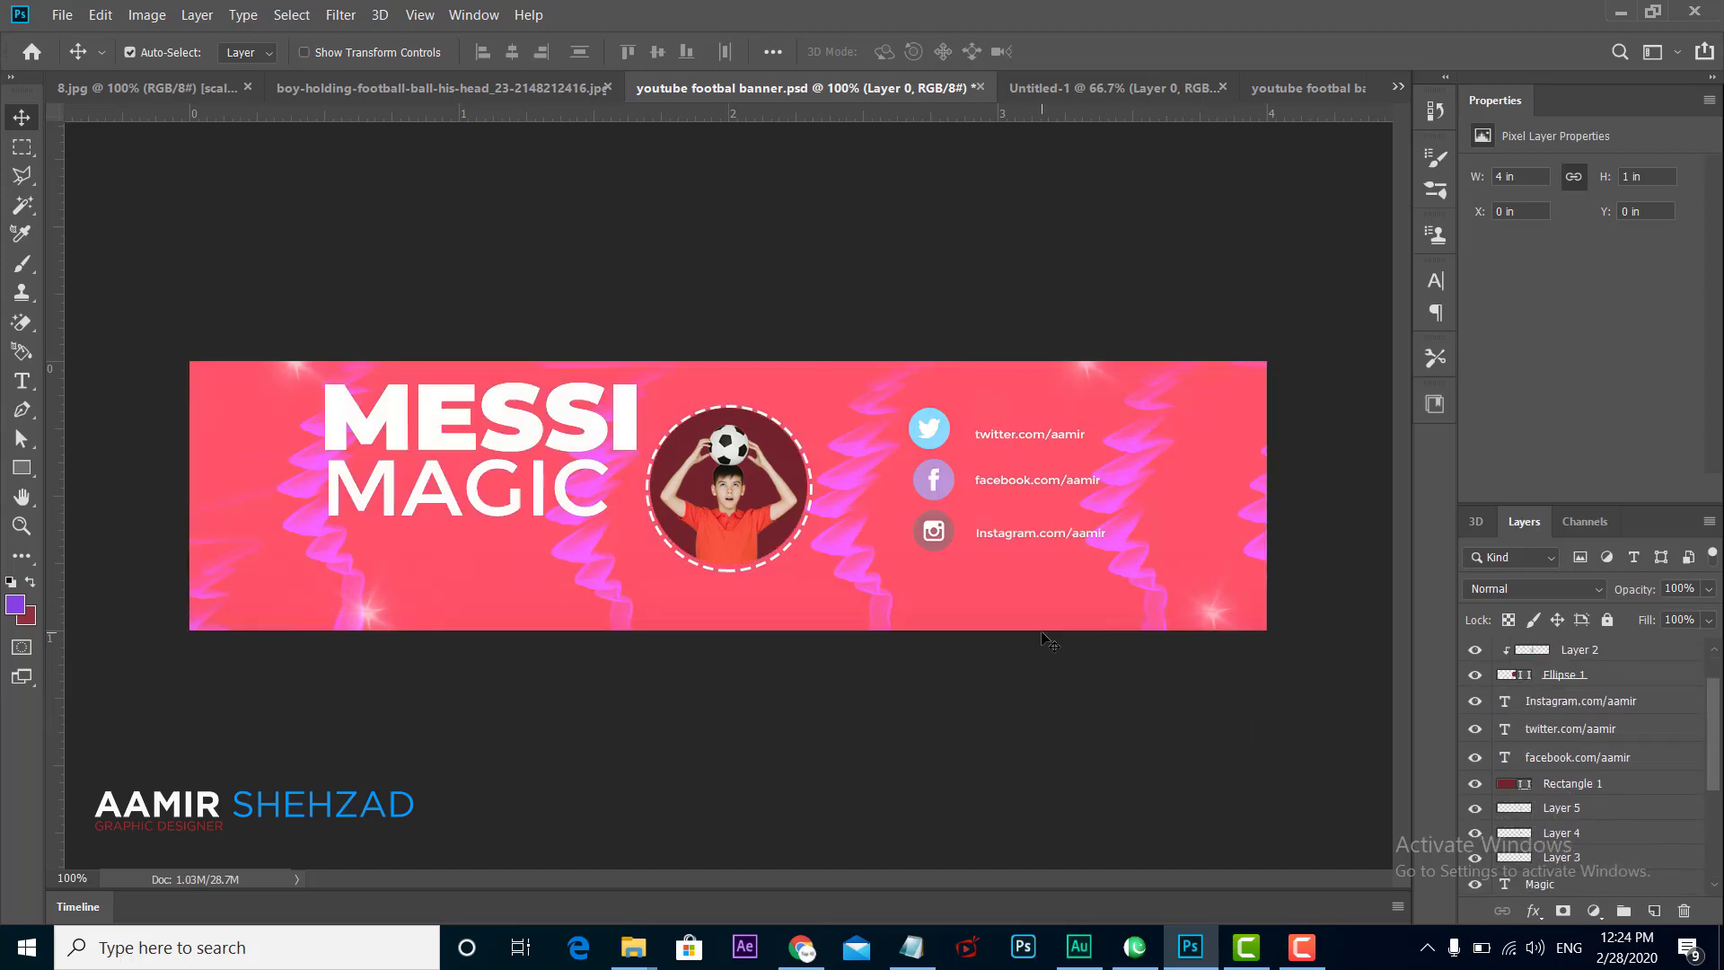
pyautogui.click(1546, 783)
pyautogui.click(1540, 592)
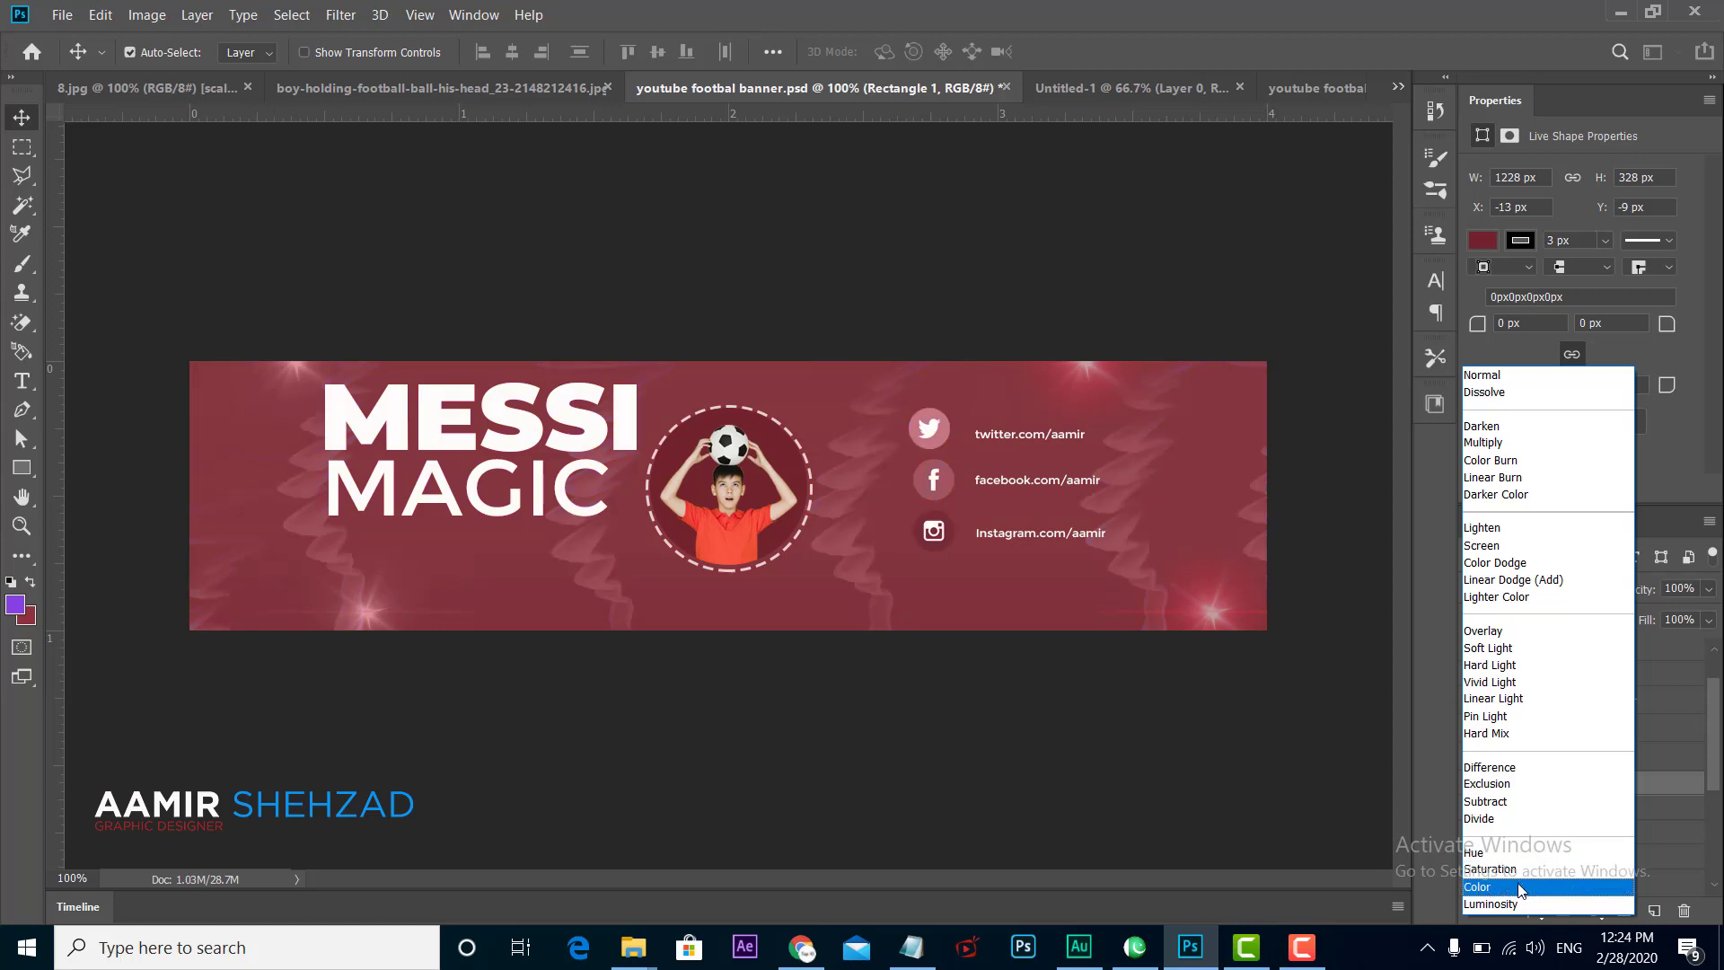
pyautogui.click(1467, 851)
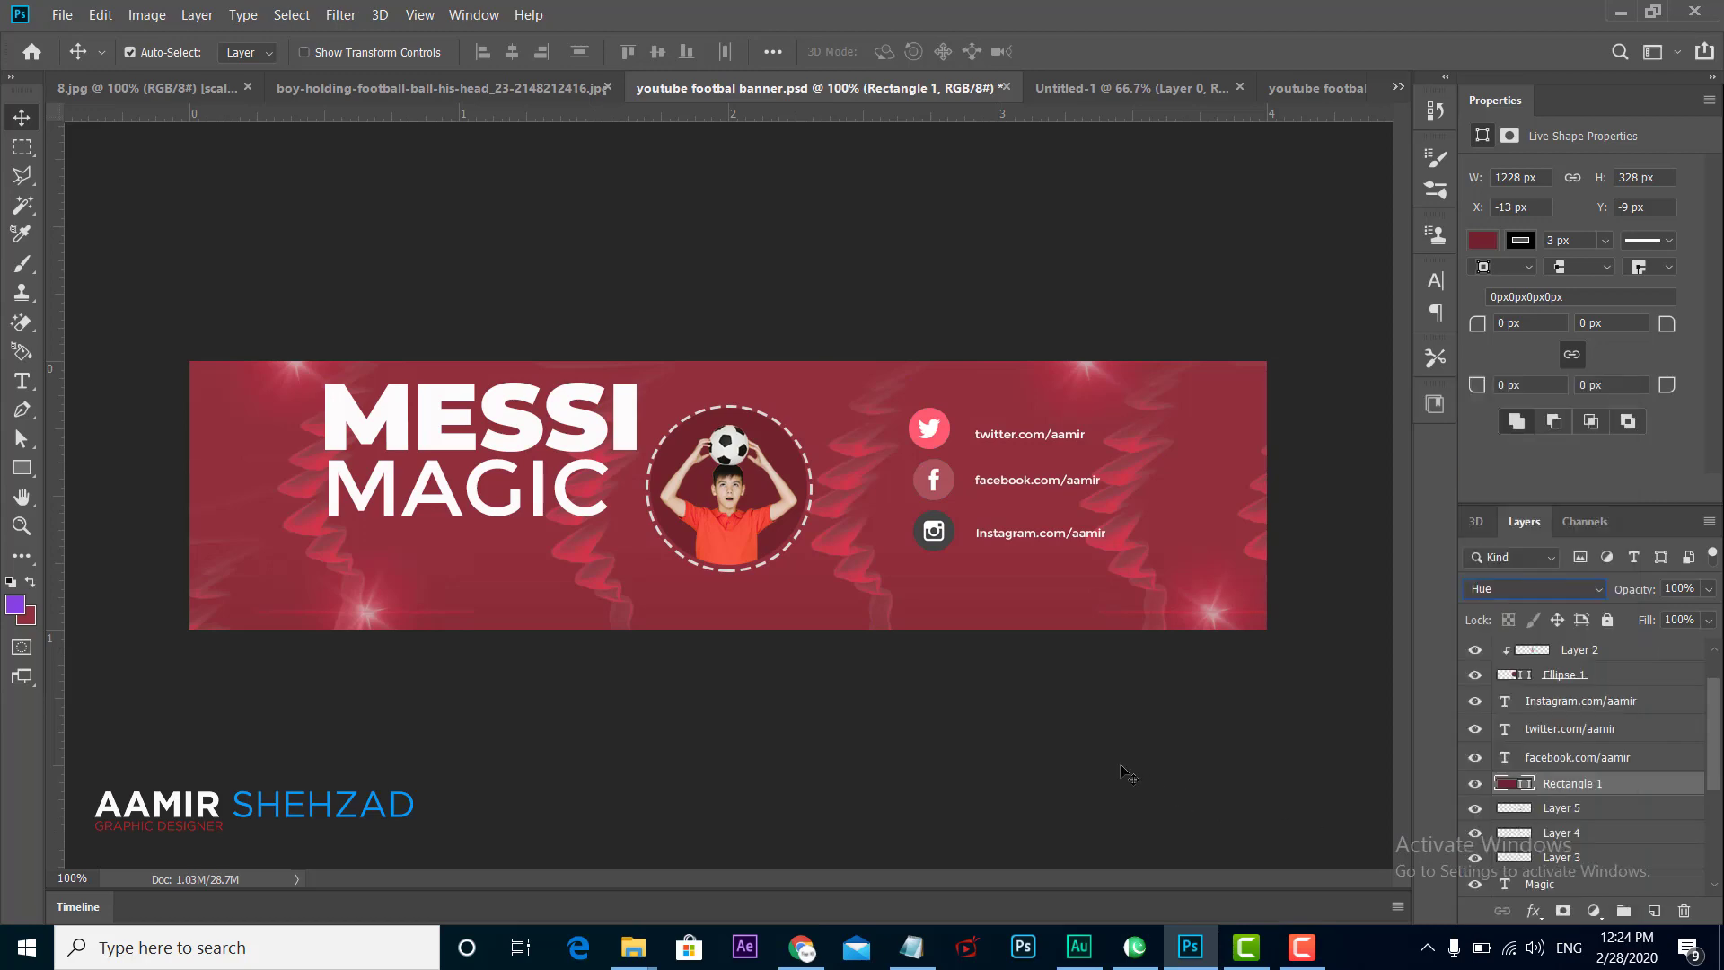